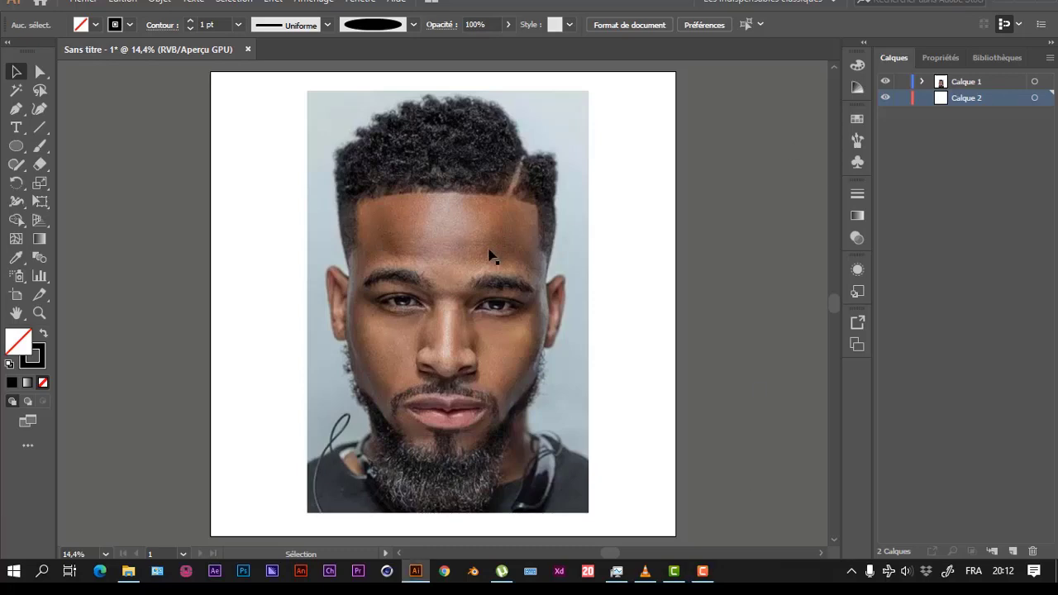
Fade the reference photo to 76% opacity
left_click(488, 253)
left_click(702, 24)
mouse_move(697, 43)
left_mouse_down()
mouse_move(681, 43)
mouse_move(691, 48)
left_mouse_up()
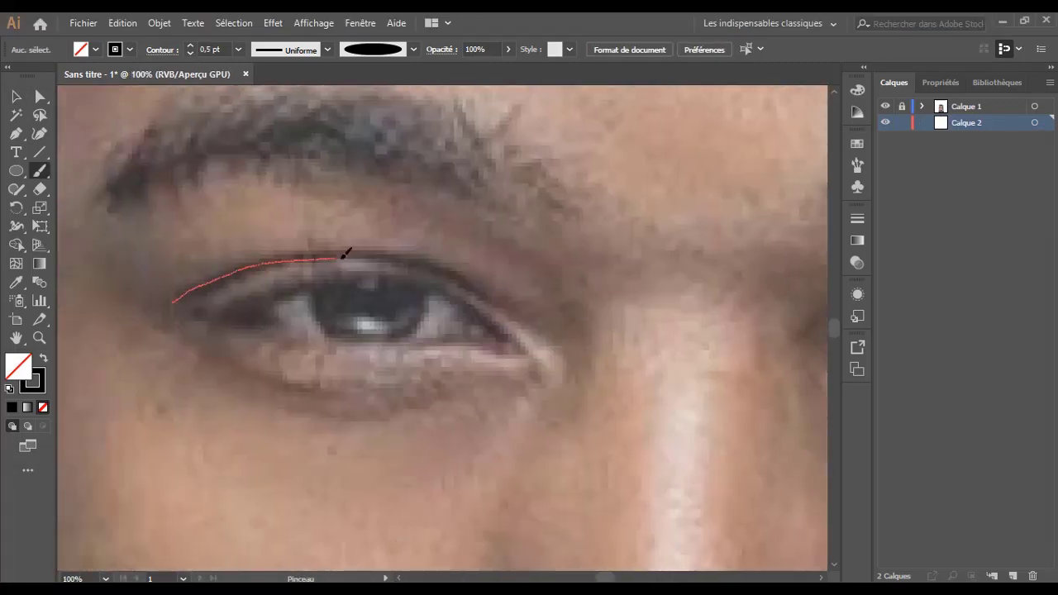
Trace black eyeliner strokes along both eyes, filling the inner eye corner black
left_click_drag(172, 300, 492, 306)
mouse_move(213, 320)
left_mouse_down()
mouse_move(516, 343)
mouse_move(514, 351)
left_mouse_up()
key("shift+b")
left_click_drag(264, 307, 235, 321)
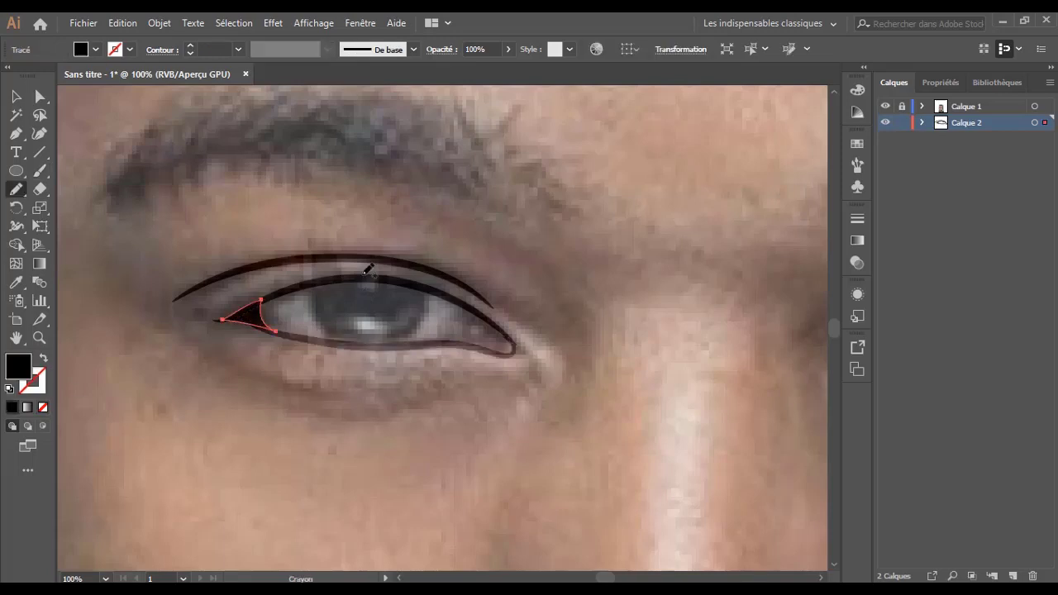
key("v")
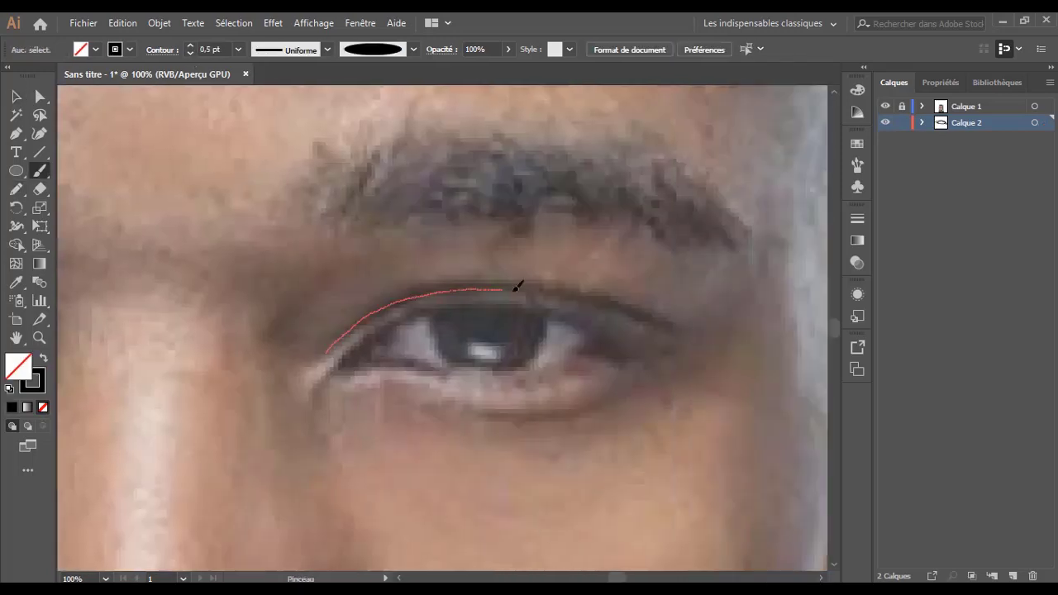
left_click_drag(516, 286, 664, 327)
mouse_move(327, 381)
left_mouse_down()
mouse_move(589, 321)
mouse_move(588, 347)
mouse_move(582, 321)
left_mouse_up()
Draw the filled black eyebrow shape above the eye with the Pencil
key("n")
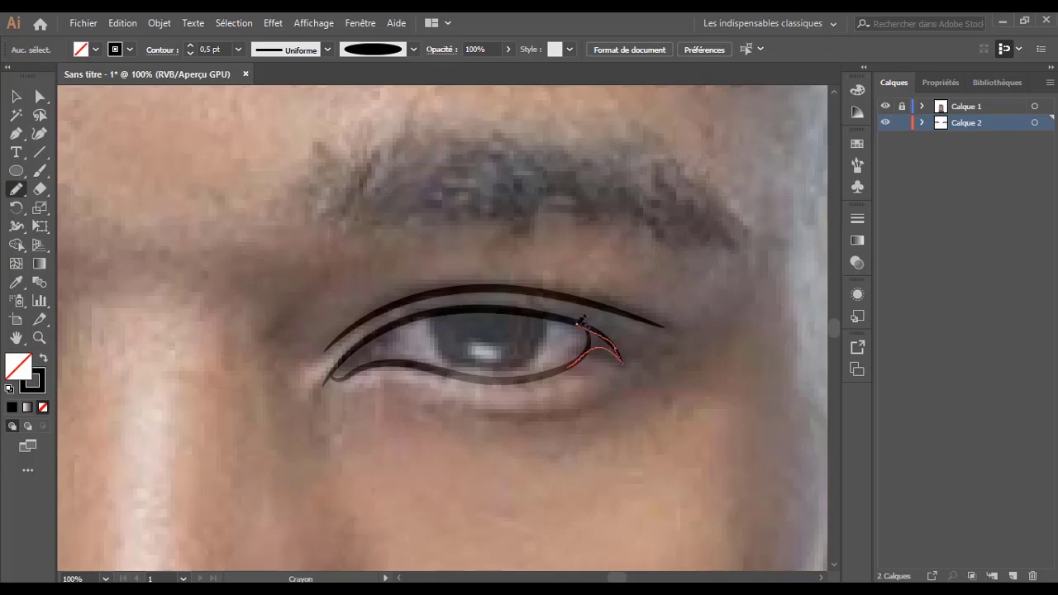
left_click(380, 347, "ctrl")
left_click_drag(469, 189, 468, 161)
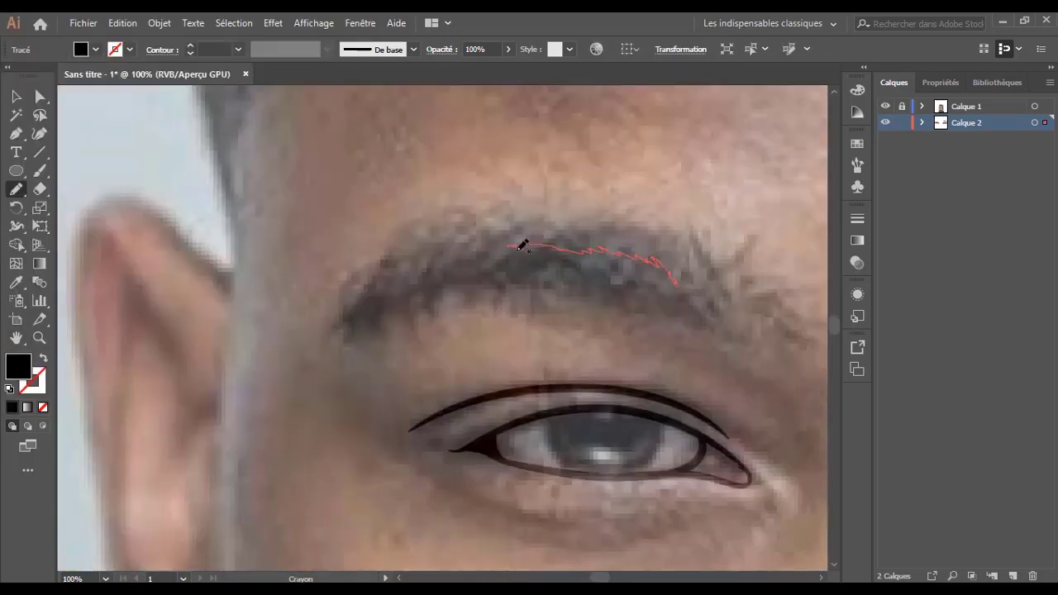
left_click_drag(519, 237, 382, 309)
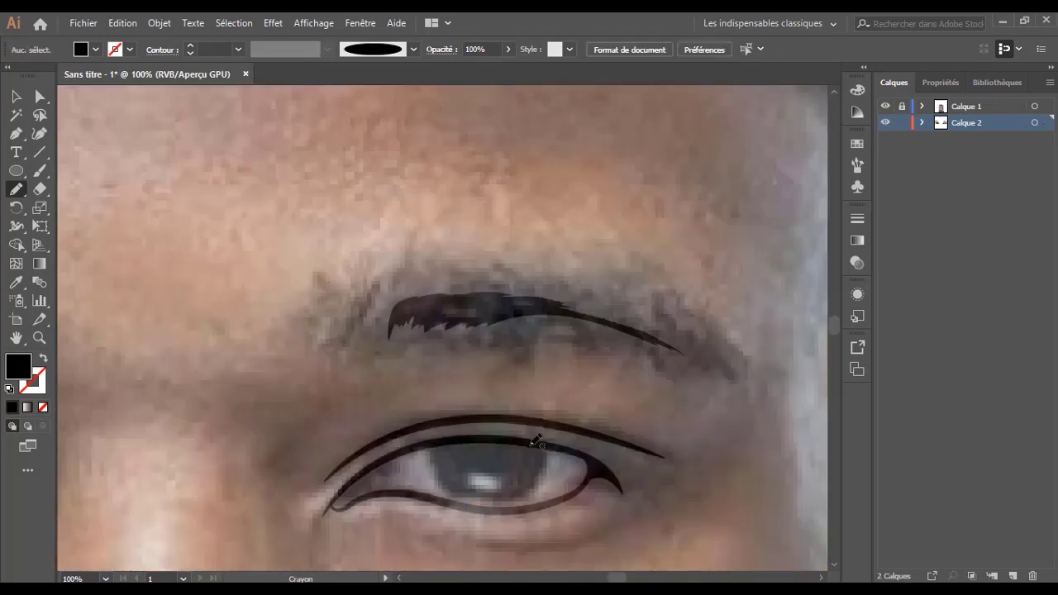
key("v")
key("ctrl+minus")
key("ctrl+minus")
key("ctrl+minus")
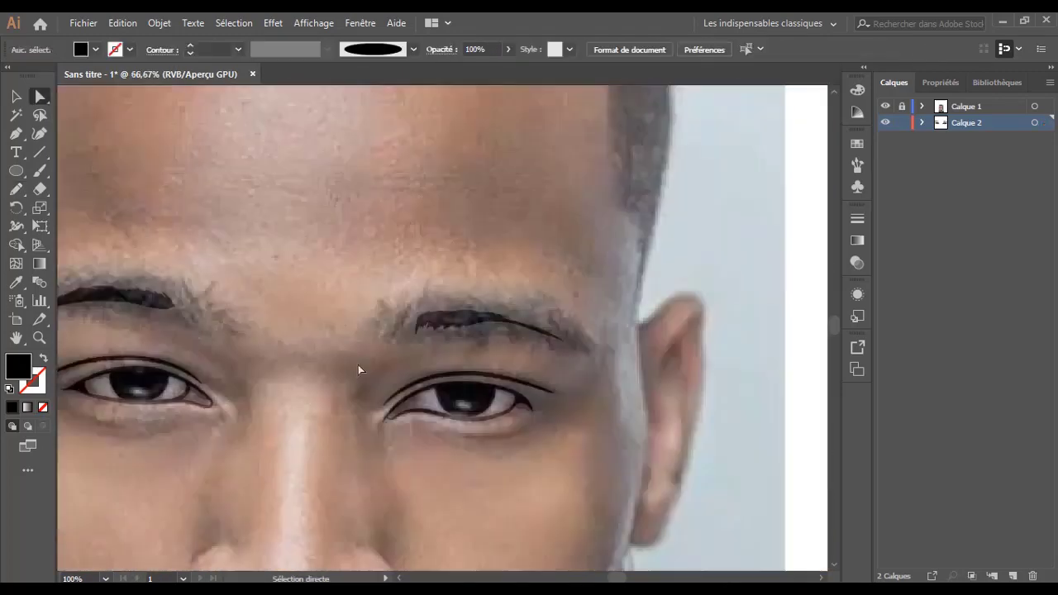
Outline both sides and the bottom of the nose with the Paintbrush
key("ctrl+shift+a")
key("b")
key("ctrl+plus")
scroll(505, 248, "down", 3)
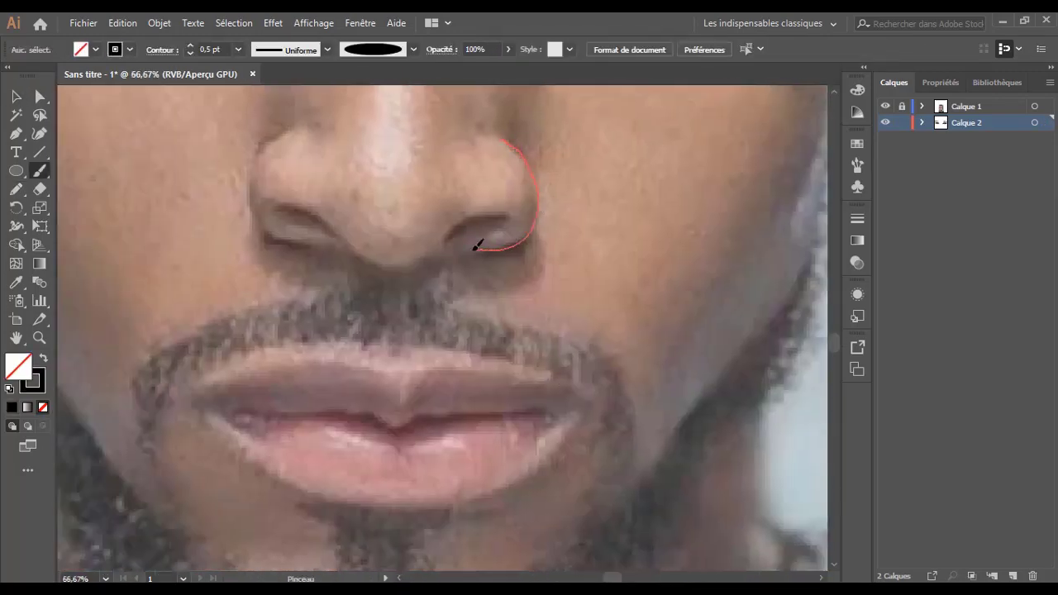
left_click_drag(477, 246, 446, 250)
mouse_move(438, 248)
left_mouse_down()
mouse_move(339, 240)
mouse_move(285, 132)
left_mouse_up()
Draw both nostrils with the Pencil and fill them black
key("n")
left_click_drag(281, 211, 333, 235)
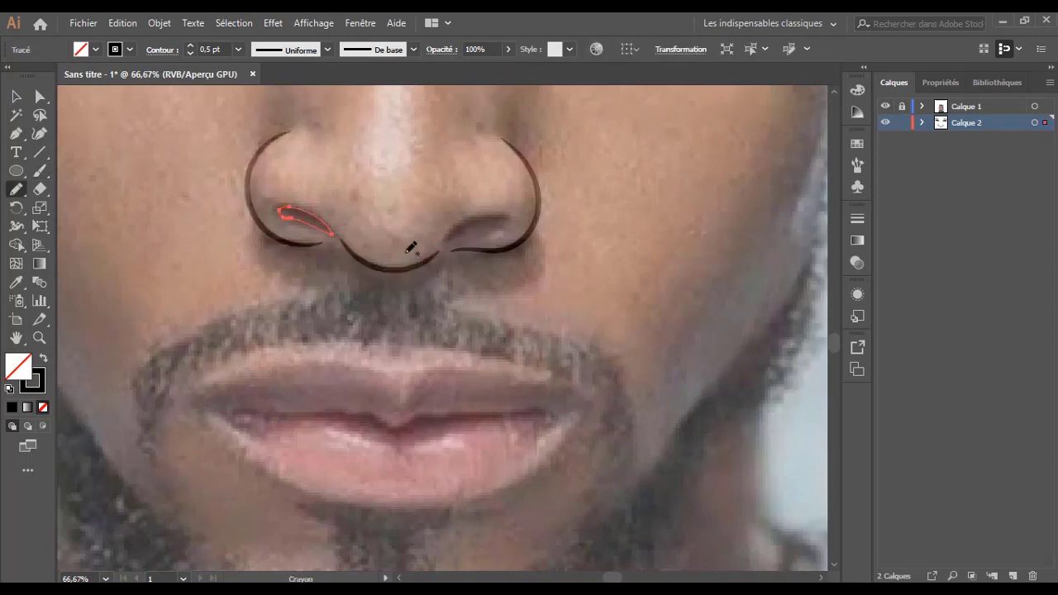
key("shift+x")
key("ctrl+shift+a")
left_click_drag(442, 243, 446, 244)
key("shift+x")
Trace the line between the lips and dismiss the Dropbox popup
mouse_move(196, 405)
left_mouse_down()
mouse_move(585, 419)
mouse_move(198, 405)
left_mouse_up()
key("a")
key("ctrl+shift+a")
key("b")
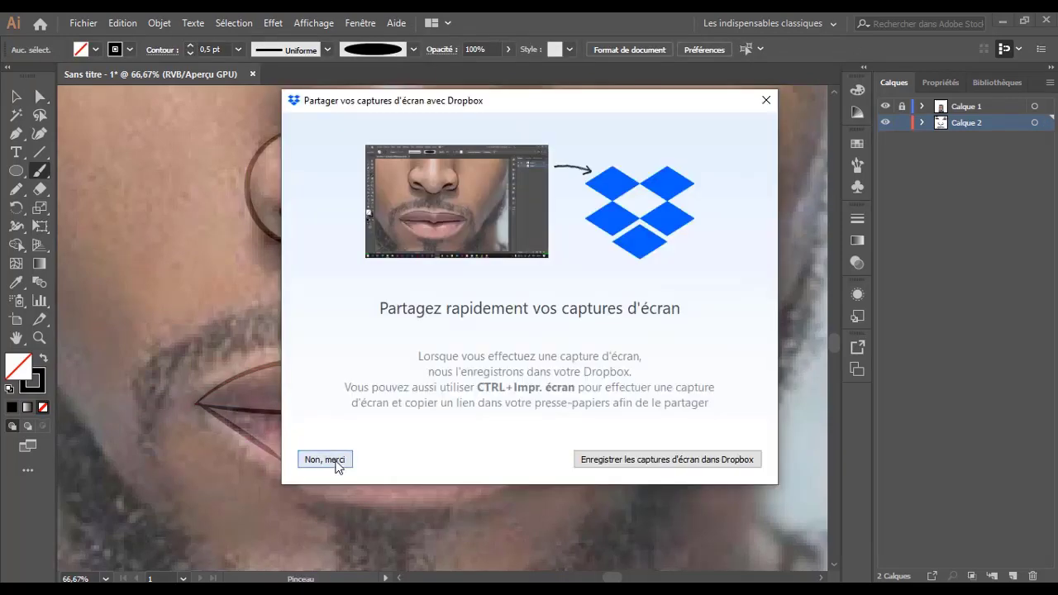
left_click(338, 460)
Adjust the lower-lip outline and begin brushing the ear outline
key("a")
left_click(442, 329)
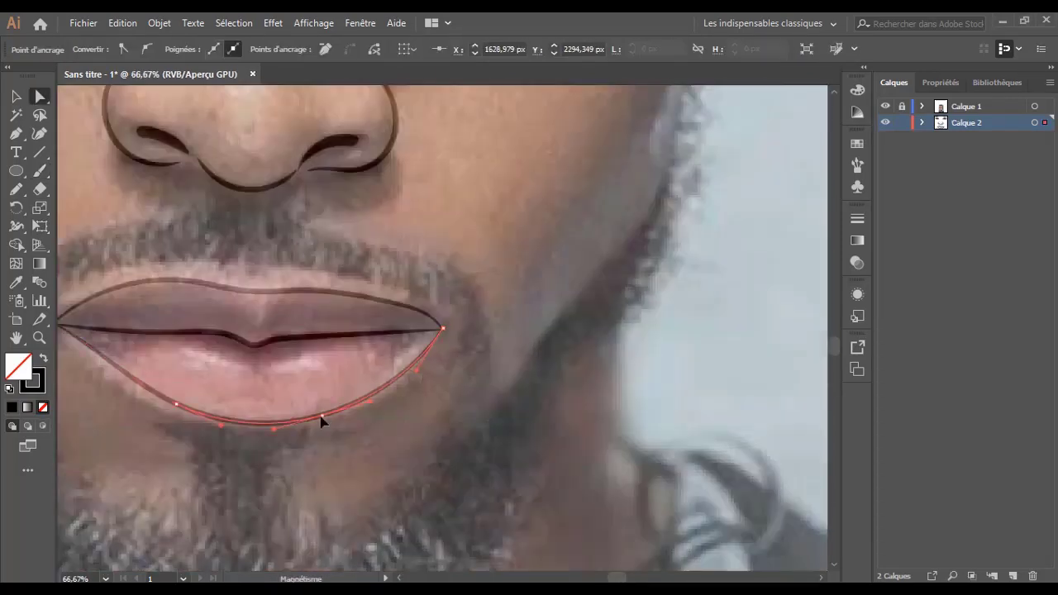
key("ctrl+minus")
key("ctrl+plus")
key("ctrl+plus")
key("ctrl+plus")
key("ctrl+shift+a")
key("ctrl+minus")
key("ctrl+minus")
key("ctrl+minus")
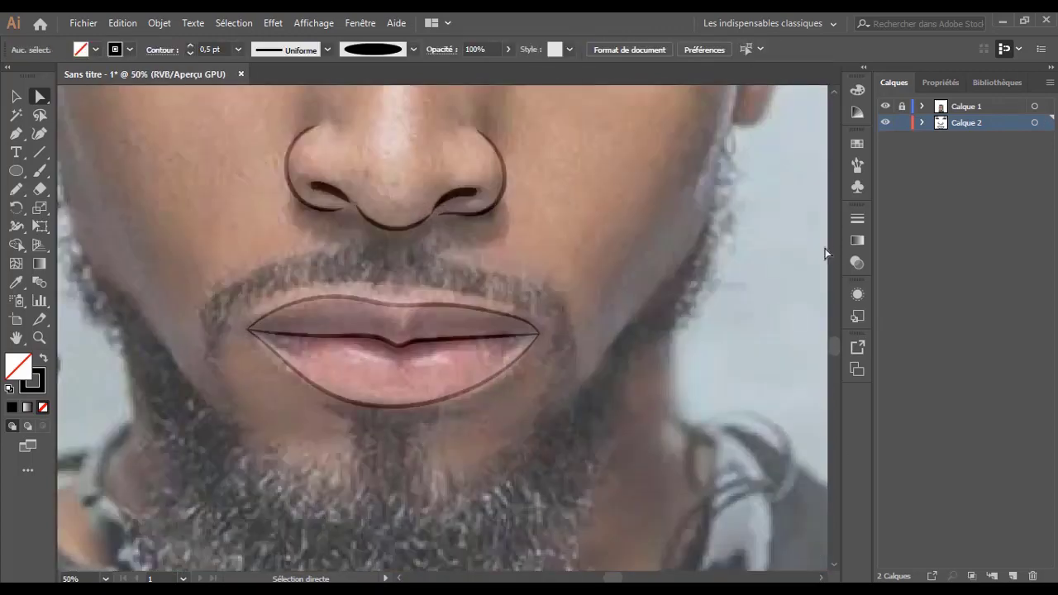
scroll(824, 253, "up", 5)
key("b")
left_click_drag(644, 240, 635, 459)
Brush the ear edge and the jawline on the right side
left_click_drag(708, 233, 669, 281)
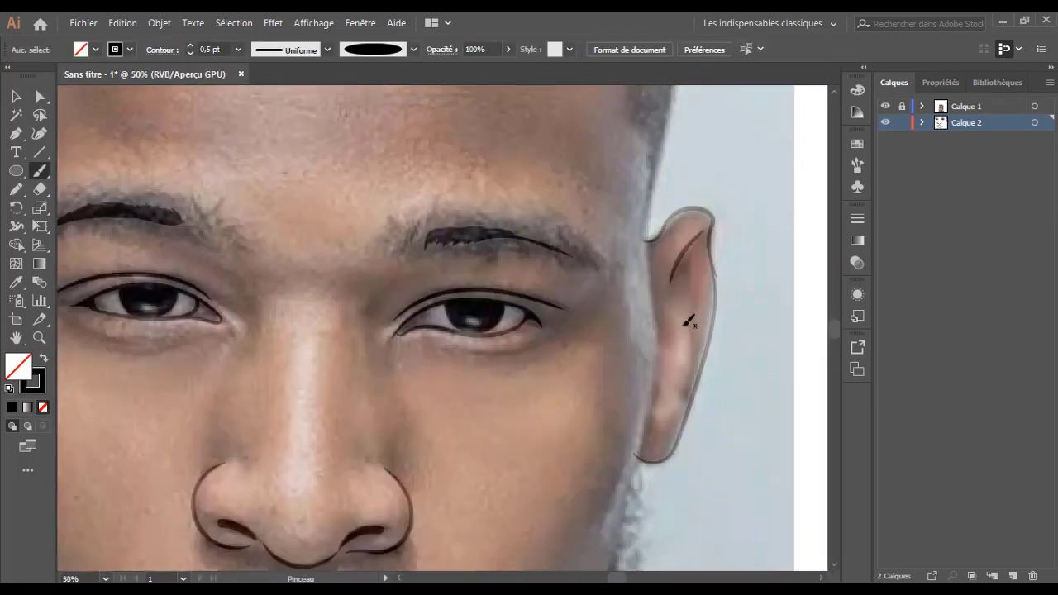
scroll(835, 448, "down", 5)
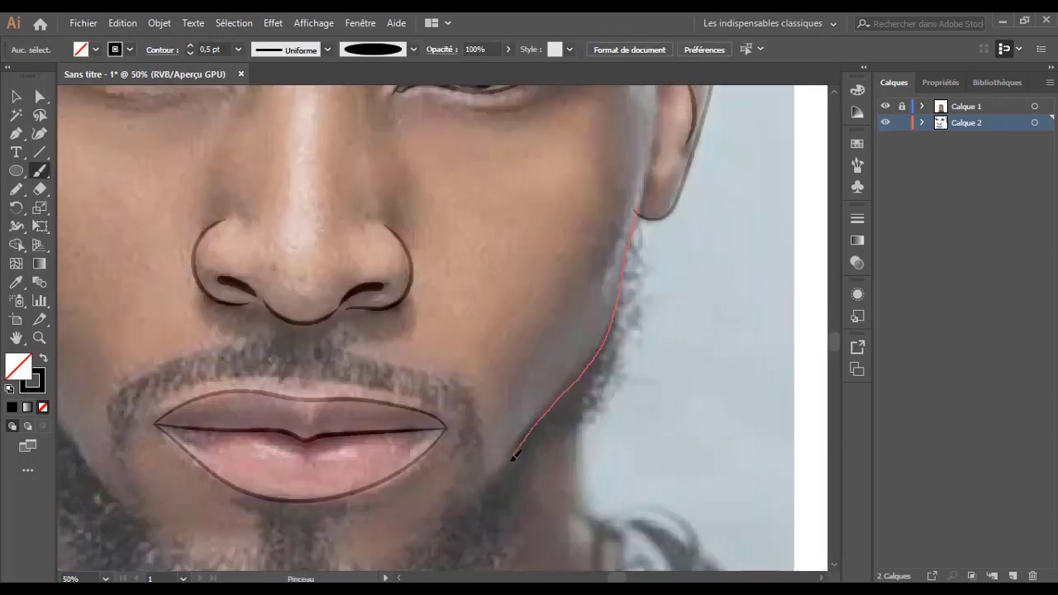
left_click_drag(513, 456, 506, 471)
scroll(506, 471, "down", 3)
left_click_drag(504, 319, 364, 467)
scroll(348, 234, "up", 8)
scroll(347, 234, "left", 8)
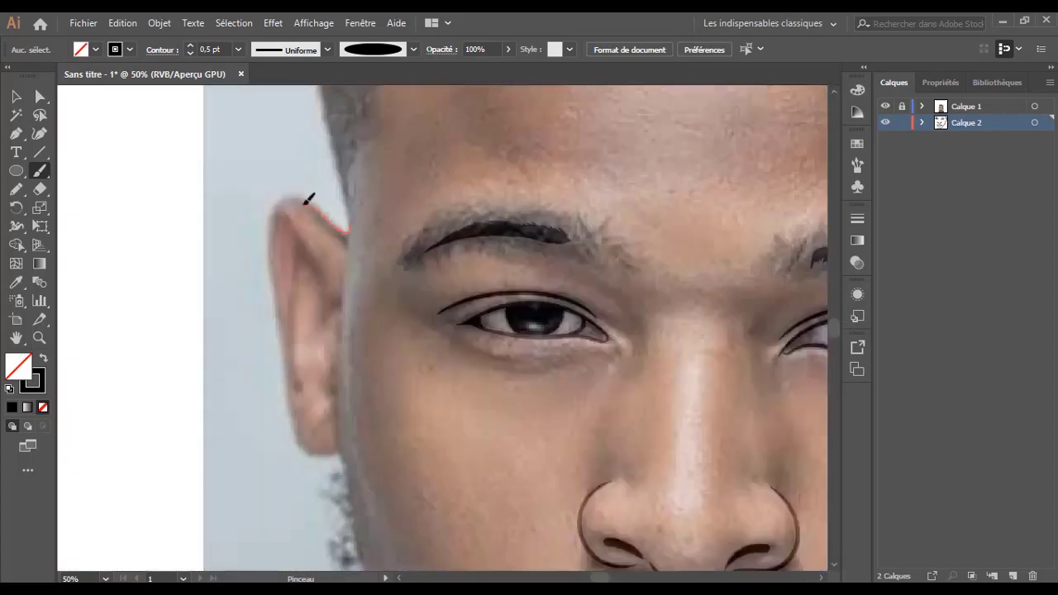
Outline the other ear, redoing an unwanted stroke
left_click_drag(304, 201, 283, 307)
key("ctrl+z")
left_click_drag(347, 232, 323, 215)
left_click_drag(294, 385, 291, 395)
scroll(496, 264, "down", 3)
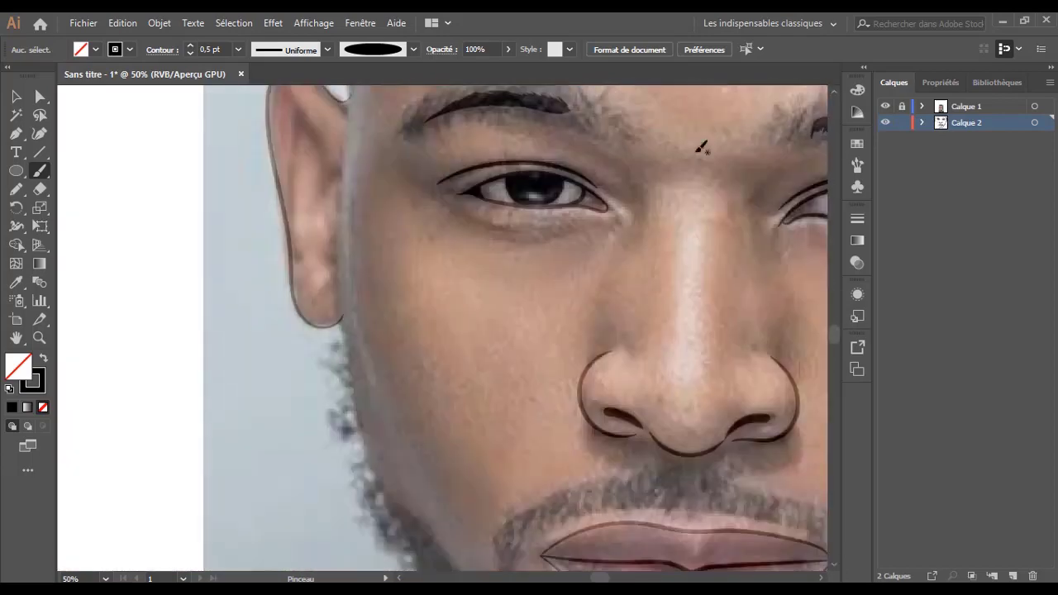
scroll(343, 231, "up", 1)
scroll(354, 248, "down", 3)
scroll(496, 272, "down", 5)
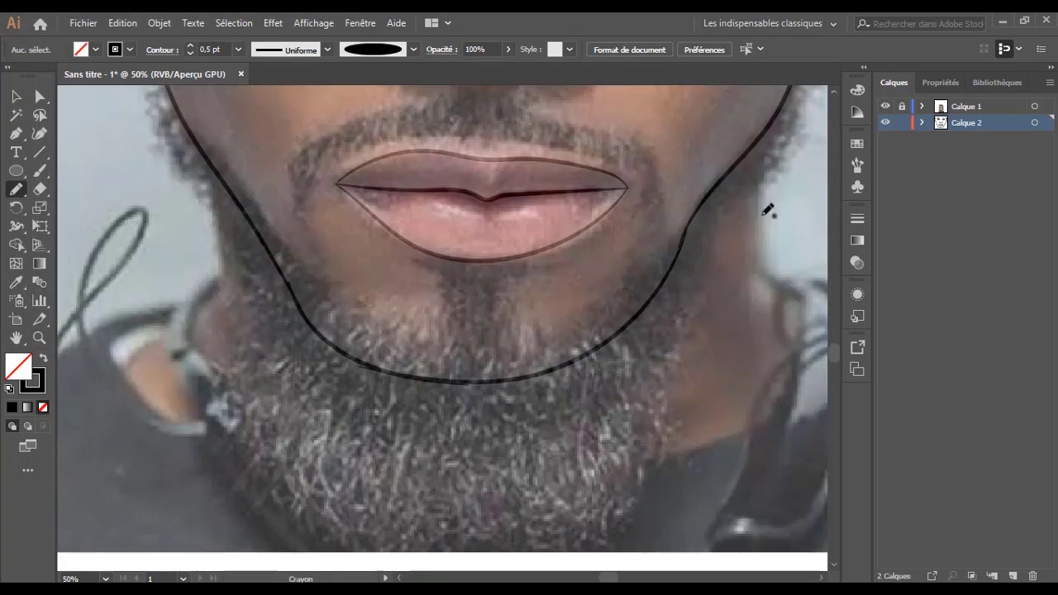
Trace the chin and left-jaw beard shapes and fill them black
mouse_move(670, 366)
left_mouse_down()
mouse_move(574, 524)
mouse_move(402, 555)
mouse_move(366, 333)
mouse_move(561, 350)
left_mouse_up()
key("shift+x")
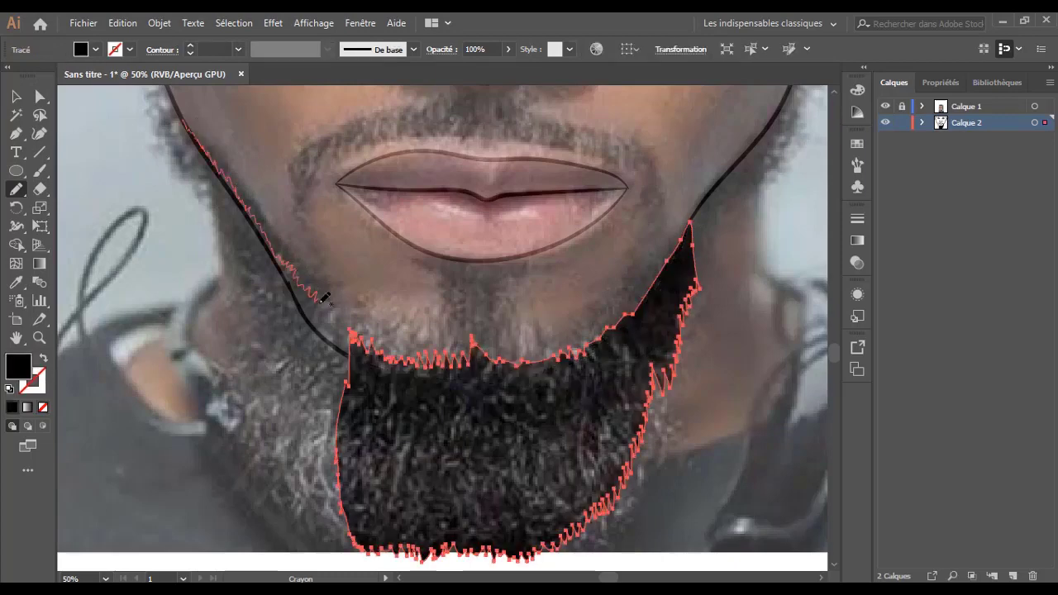
mouse_move(324, 298)
left_mouse_down()
mouse_move(330, 521)
mouse_move(261, 336)
left_mouse_up()
left_click_drag(175, 111, 177, 116)
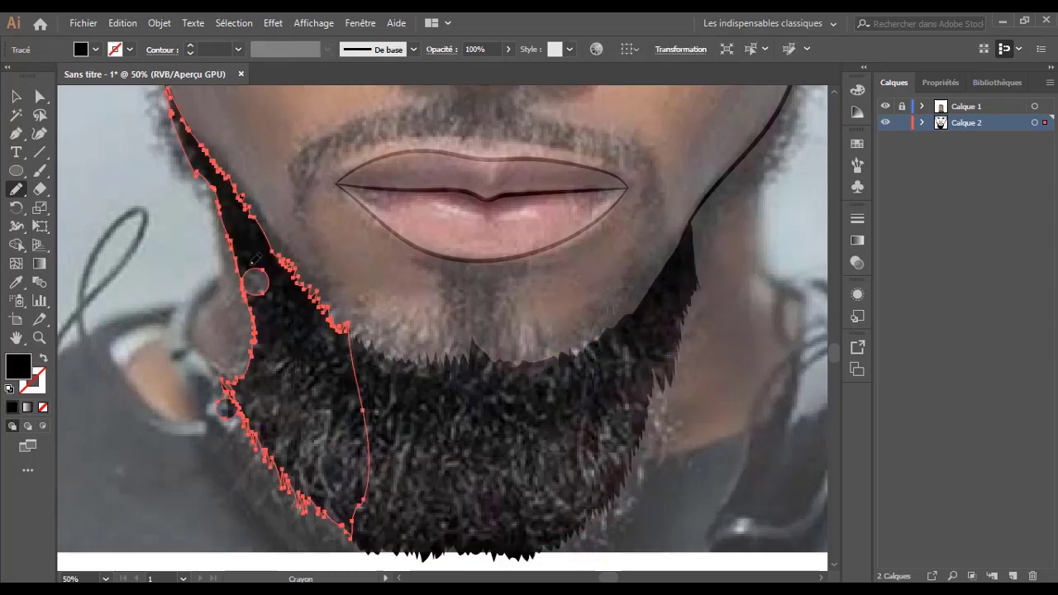
left_click_drag(248, 252, 256, 376)
scroll(446, 331, "up", 3)
left_click(818, 578)
Trace and close the black beard shape along the right jaw
mouse_move(682, 128)
left_mouse_down()
mouse_move(653, 248)
mouse_move(528, 446)
left_mouse_up()
left_click_drag(591, 312, 679, 131)
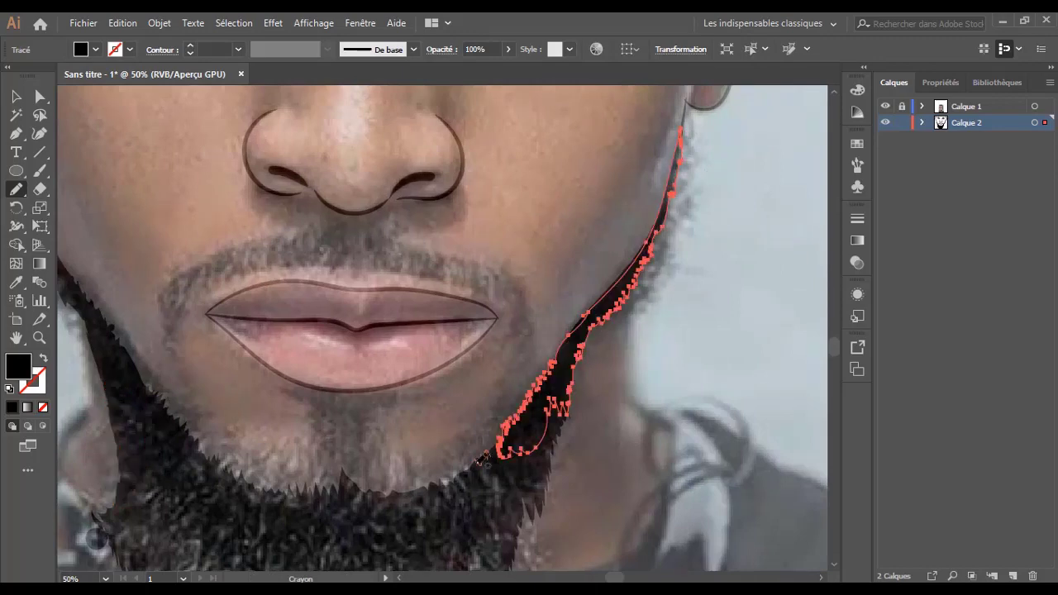
left_click_drag(376, 486, 378, 486)
scroll(405, 368, "up", 5)
scroll(405, 367, "up", 5)
Brush the head's side outlines and the hairline above the forehead
key("b")
key("shift+x")
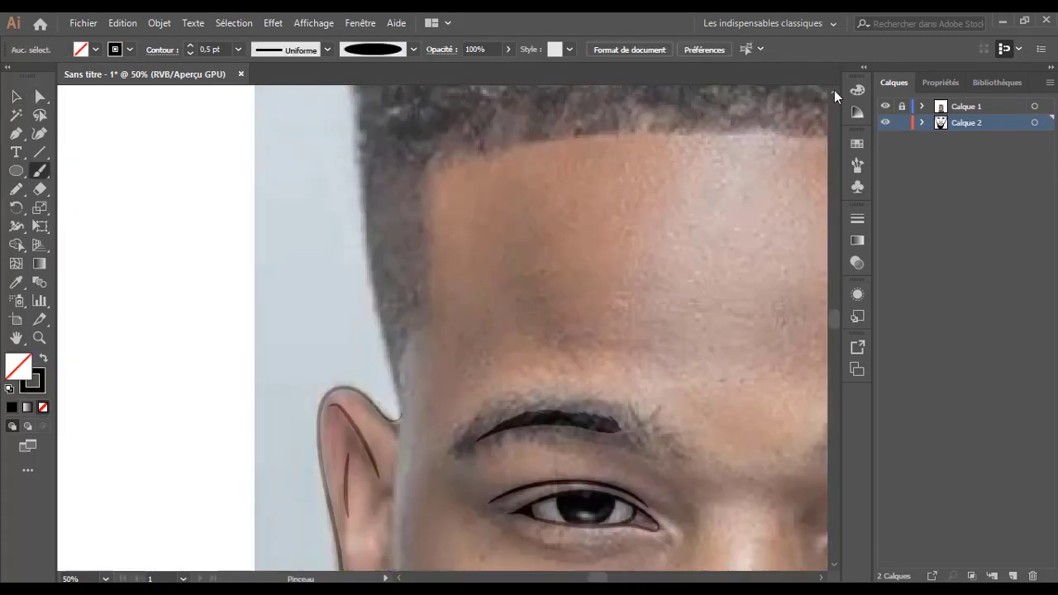
scroll(402, 491, "up", 2)
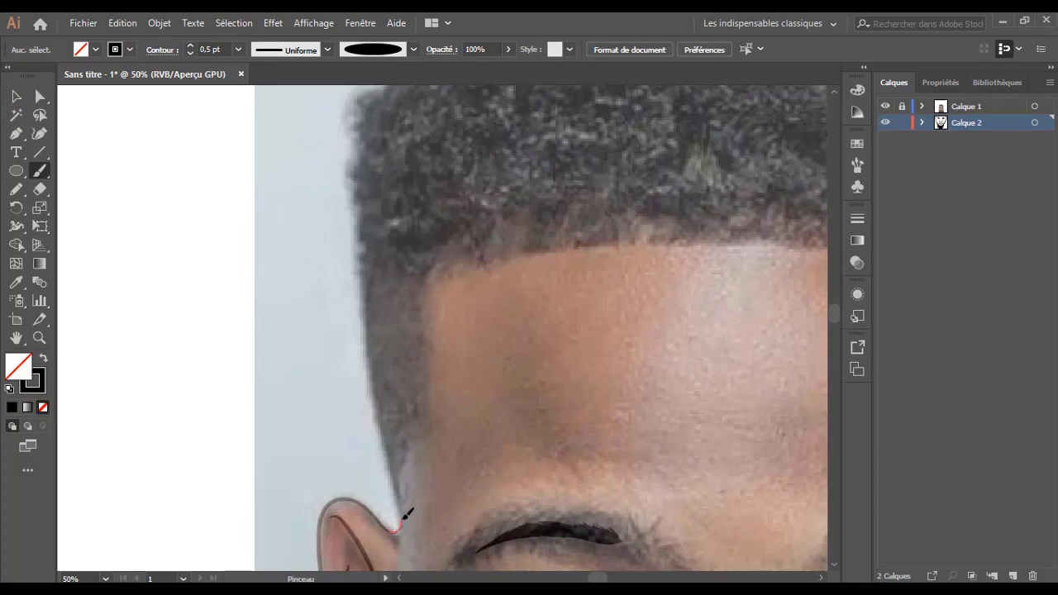
left_click_drag(405, 516, 372, 146)
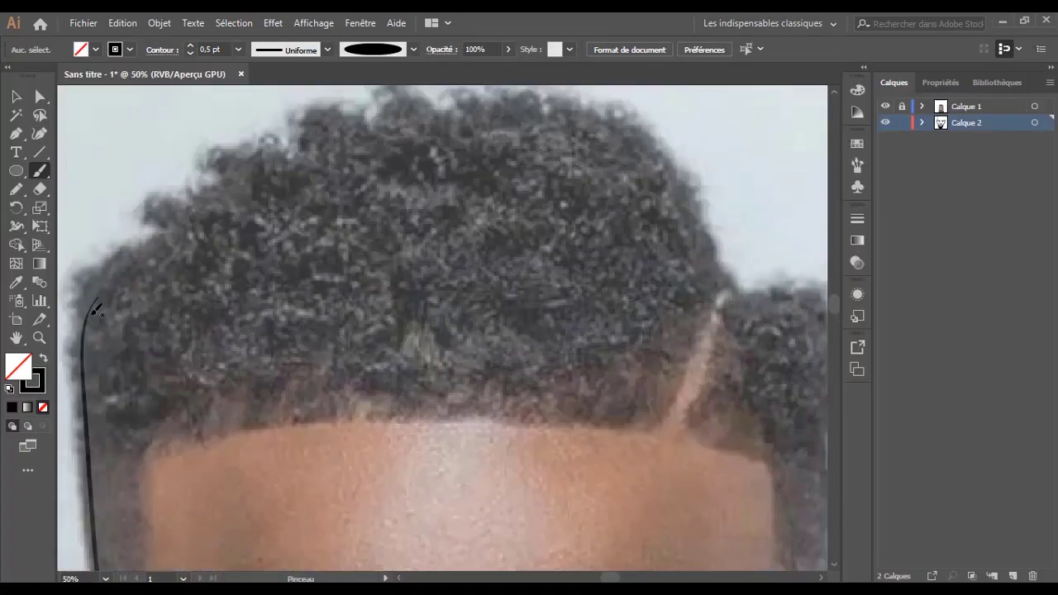
left_click_drag(96, 308, 685, 236)
left_click_drag(83, 331, 728, 276)
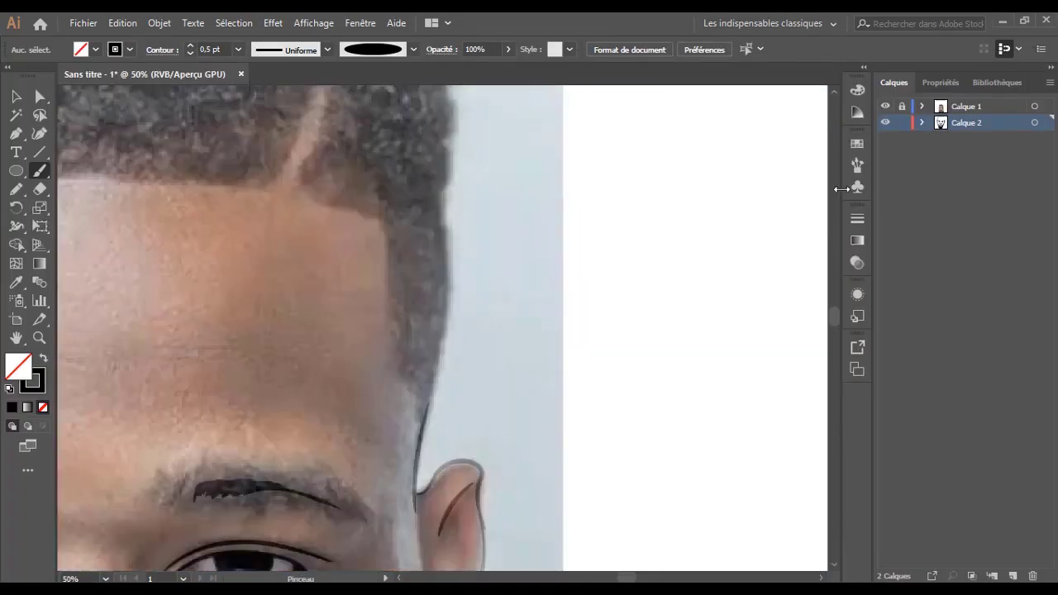
left_click_drag(437, 449, 351, 114)
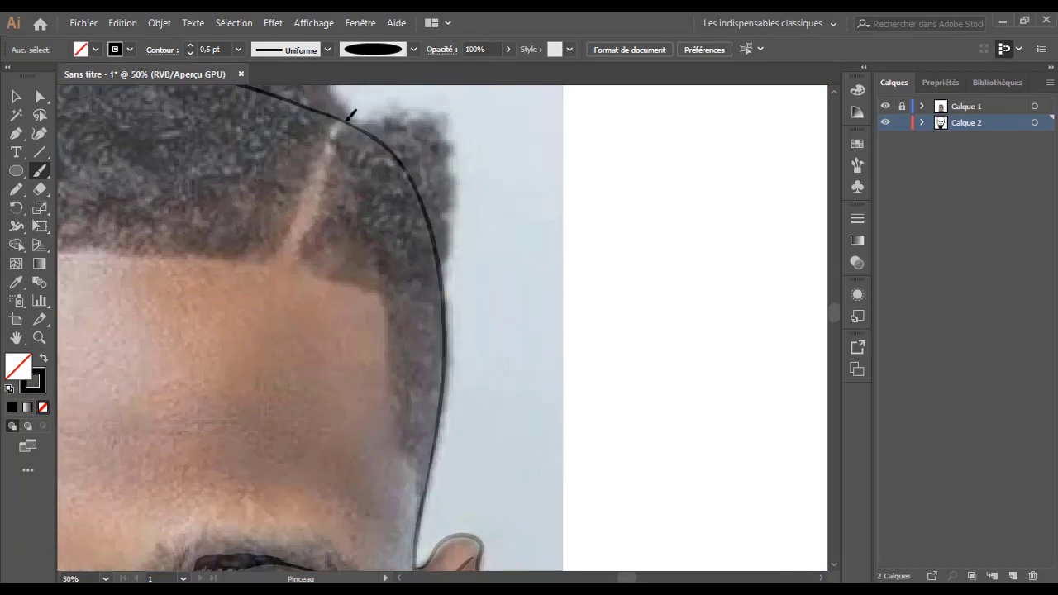
On a new layer, trace the curly hair with the Pencil, fill it black, and open Save As
left_click(1009, 576)
key("n")
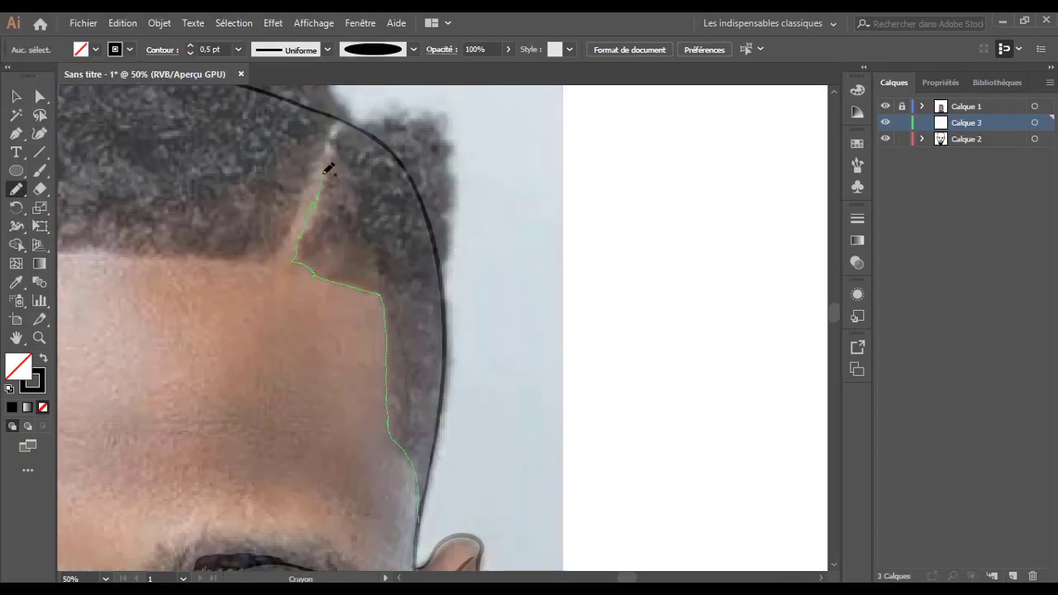
left_click_drag(453, 377, 420, 516)
key("shift+x")
key("ctrl+minus")
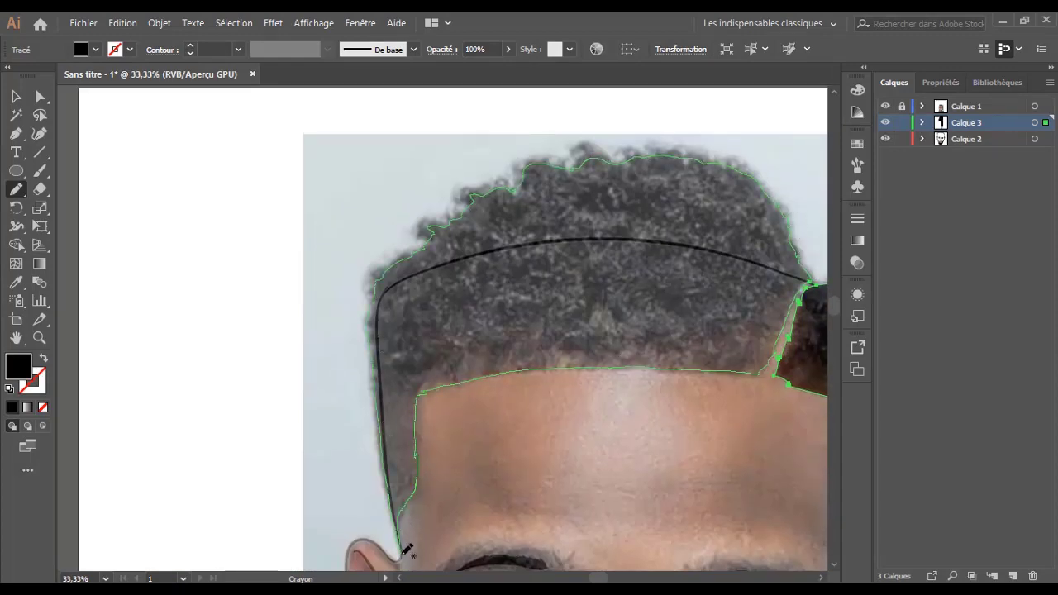
left_click_drag(407, 549, 405, 554)
key("ctrl+plus")
left_click_drag(364, 397, 490, 325)
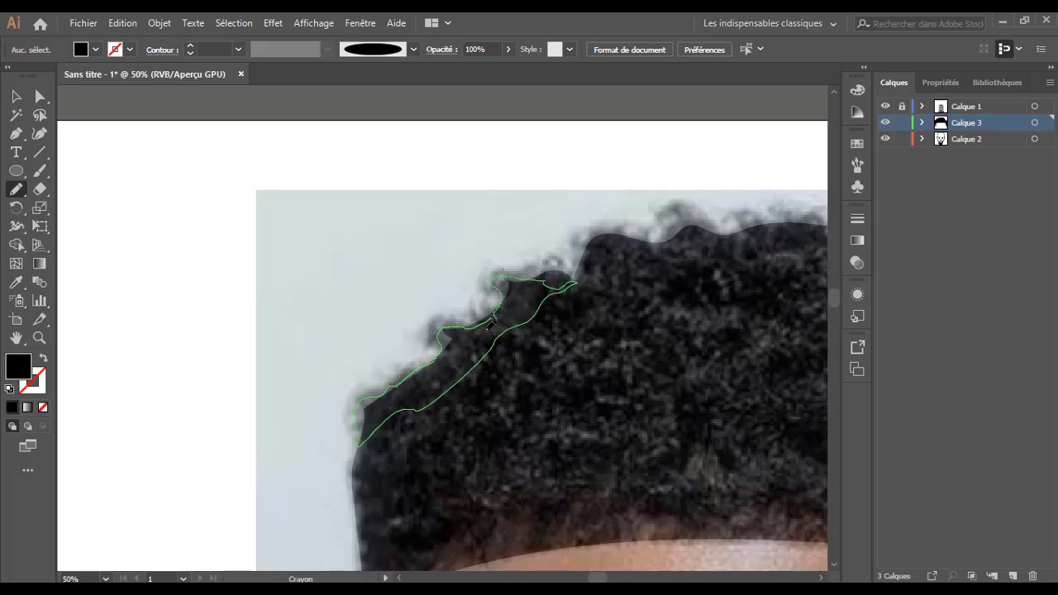
key("ctrl+shift+s")
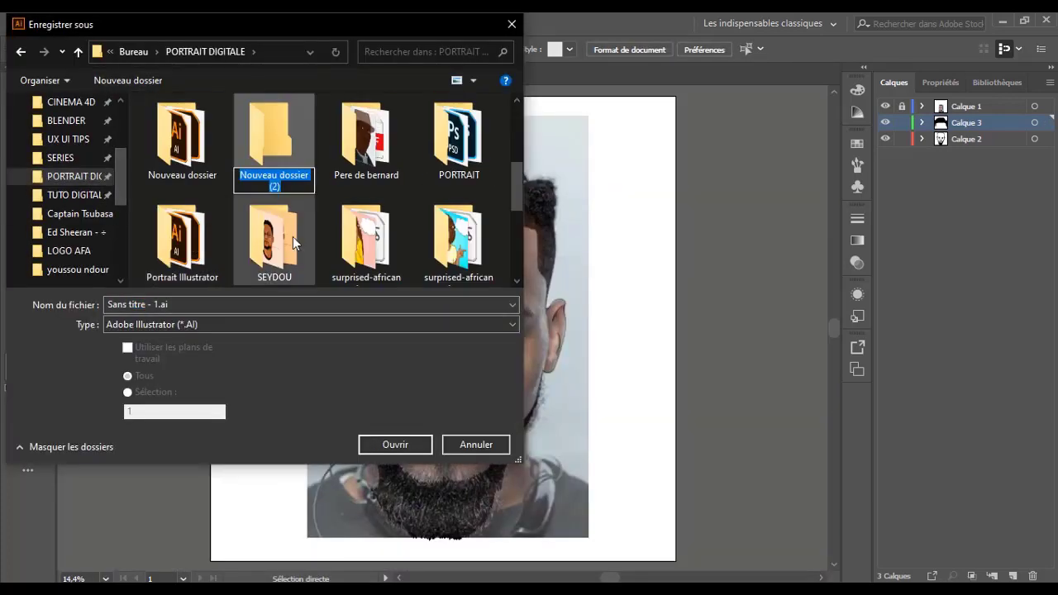
Save the portrait as Sans titre - 1.ai in the new folder
left_click(395, 444)
key("ctrl+1")
left_click(14, 98)
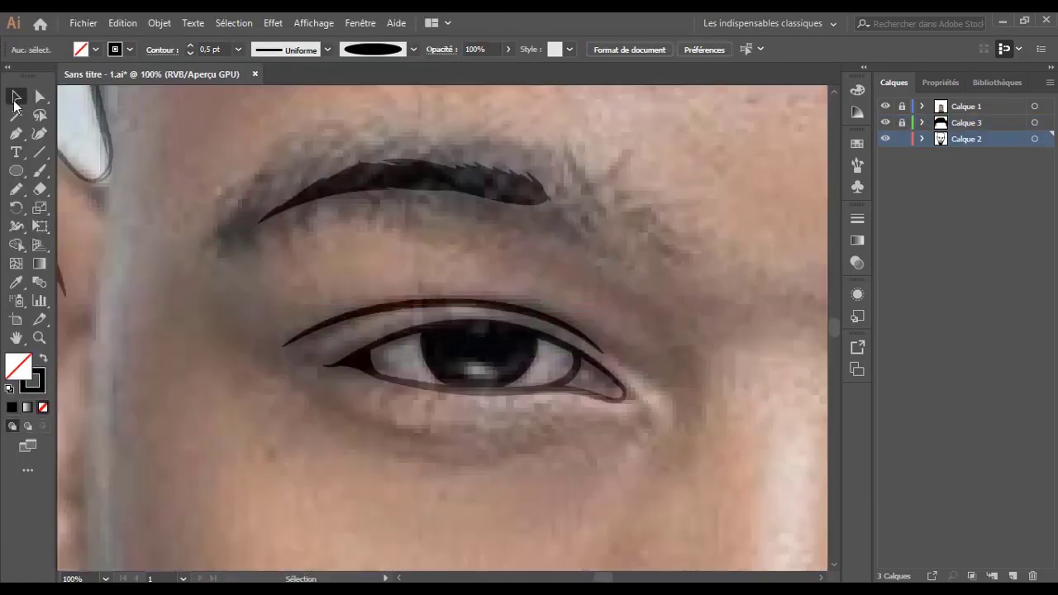
Paint thin semi-transparent hair strokes along the eyebrow's top, bottom and ends
key("b")
key("5")
key("5")
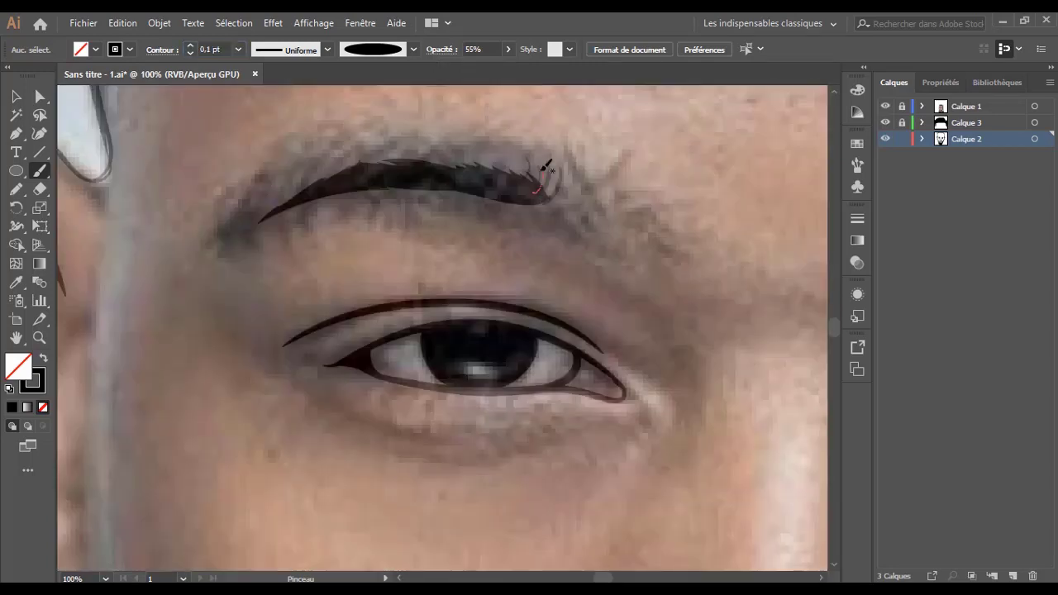
mouse_move(264, 218)
left_mouse_down()
mouse_move(326, 170)
mouse_move(465, 148)
left_mouse_up()
left_click_drag(544, 199, 596, 189)
mouse_move(331, 175)
left_mouse_down()
mouse_move(449, 145)
mouse_move(545, 174)
left_mouse_up()
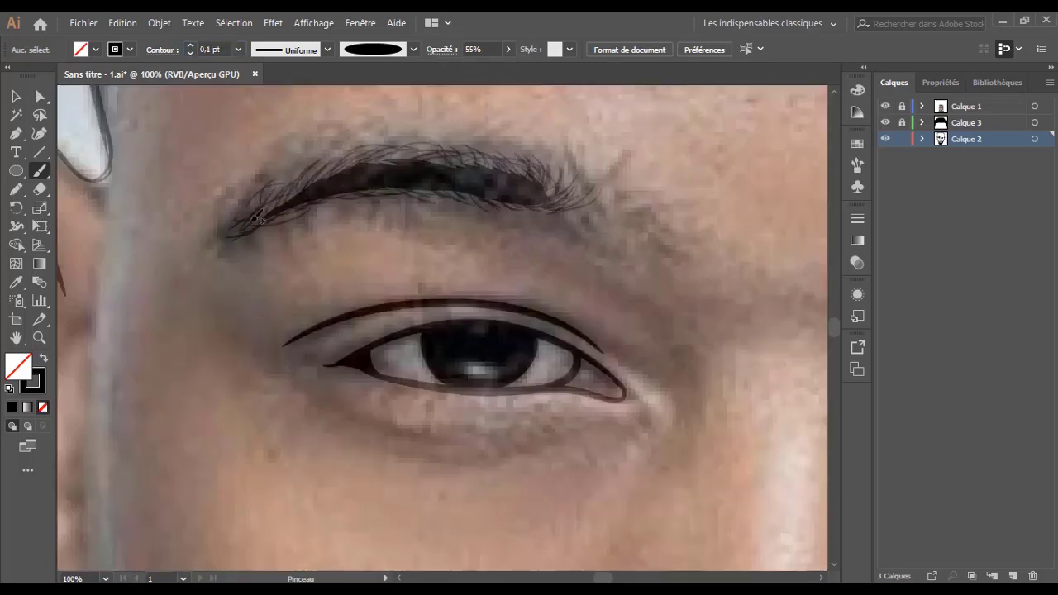
left_click_drag(263, 198, 390, 149)
left_click_drag(227, 248, 248, 203)
left_click_drag(356, 205, 514, 204)
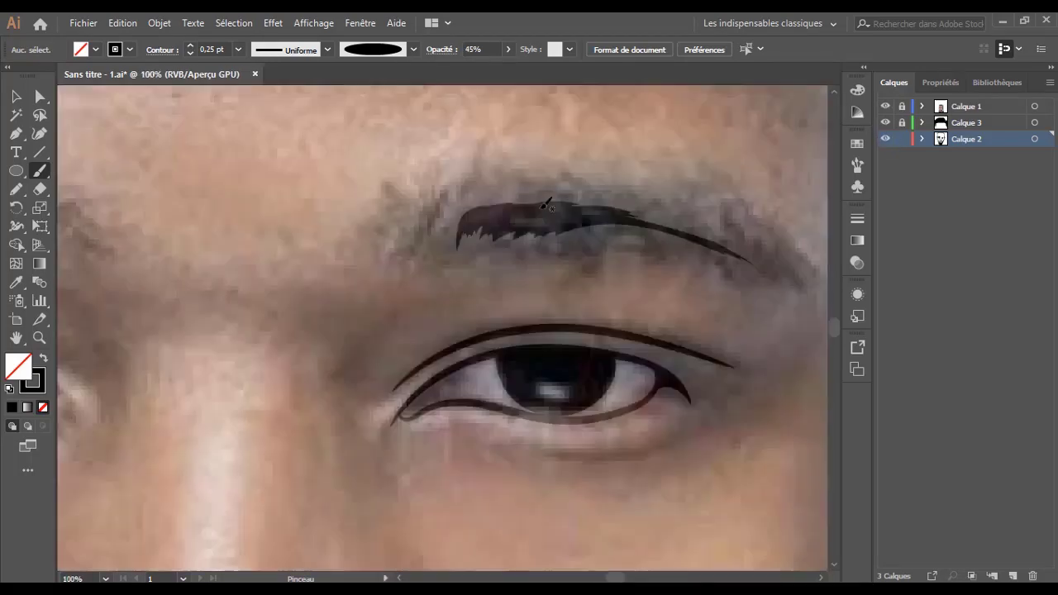
Extend and thicken the eyebrow tail with hair strokes, adding faint ones at 33% opacity
left_click_drag(570, 200, 744, 260)
left_click_drag(613, 218, 678, 238)
mouse_move(513, 198)
left_mouse_down()
mouse_move(777, 271)
mouse_move(723, 265)
left_mouse_up()
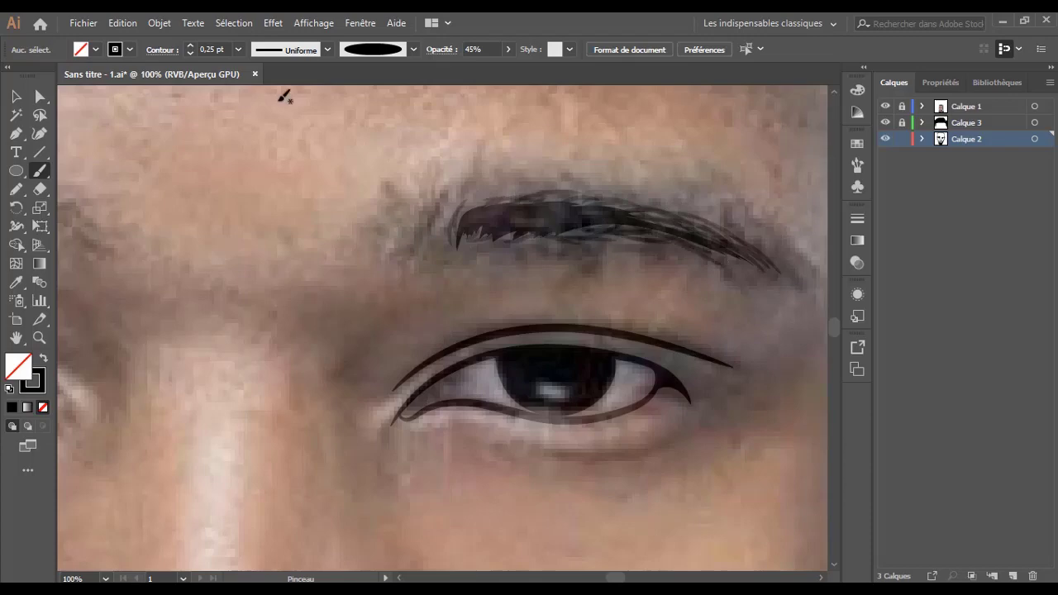
left_click(214, 50)
type("0,1")
left_click_drag(508, 49, 488, 73)
left_click_drag(669, 207, 798, 285)
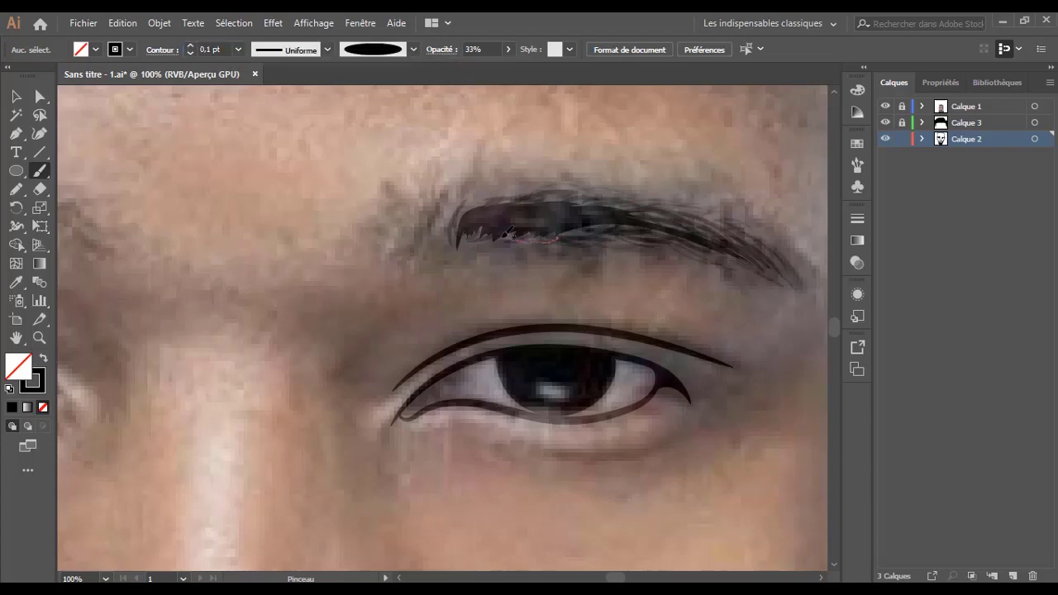
Create a new layer, Calque 4, for the beard hair and set Paintbrush opacity to 46%
key("ctrl+minus")
key("ctrl+minus")
key("ctrl+minus")
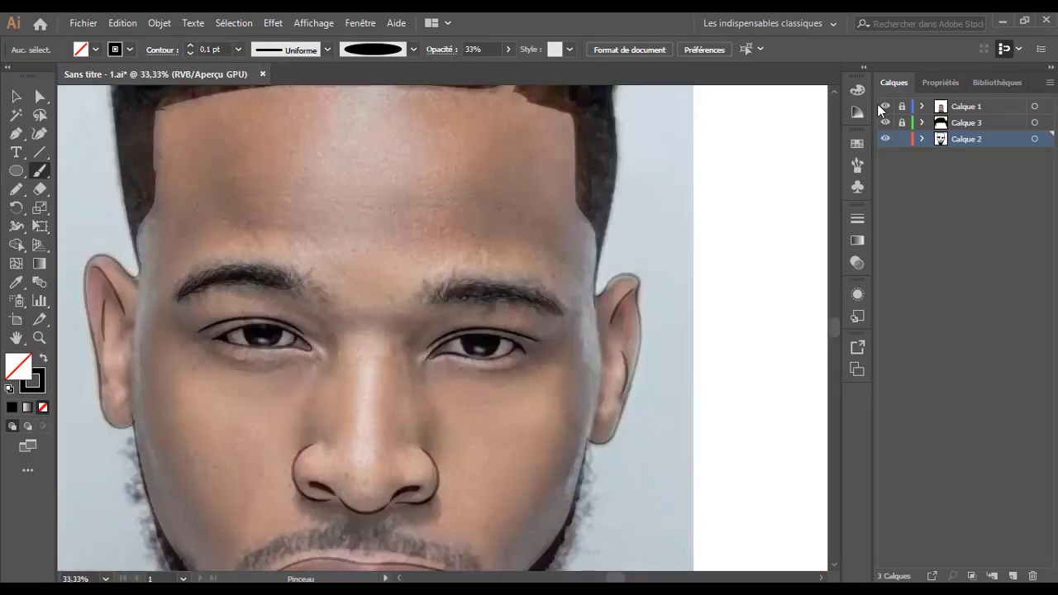
key("ctrl+plus")
key("ctrl+plus")
key("ctrl+minus")
scroll(579, 330, "down", 5)
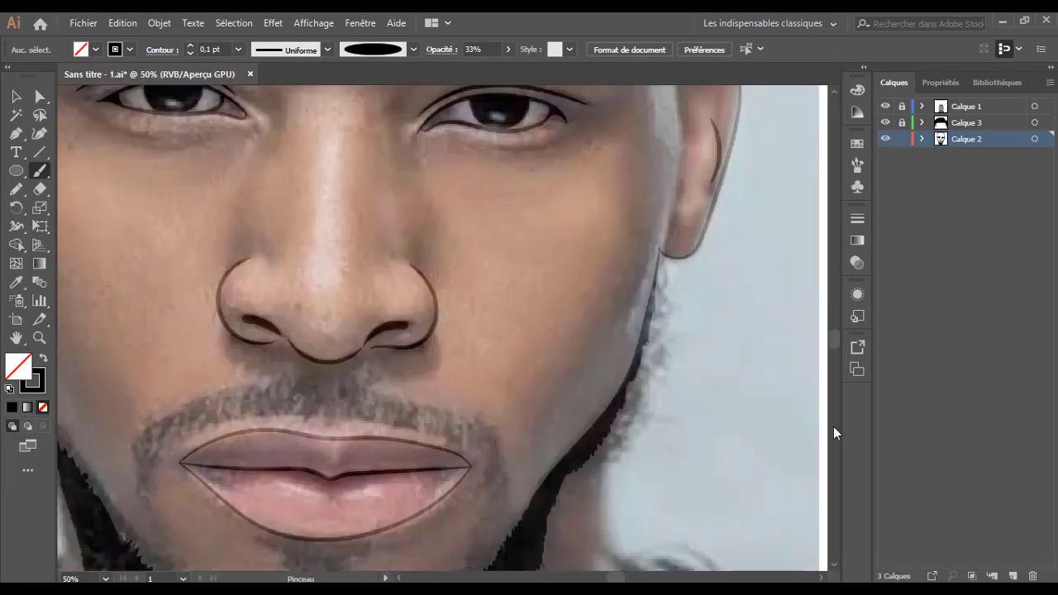
key("ctrl+plus")
key("ctrl+l")
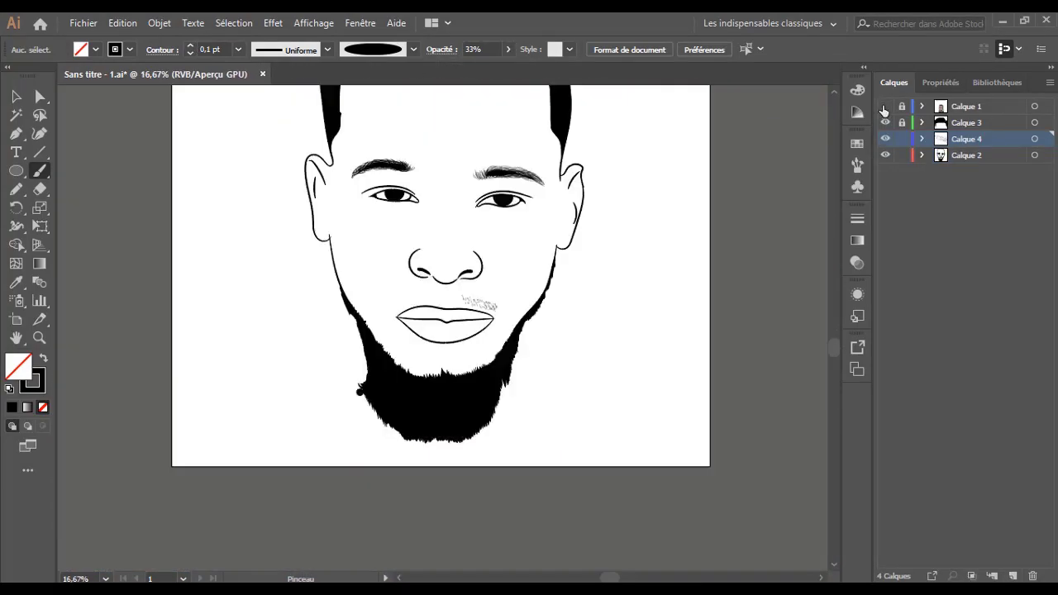
left_click(507, 49)
left_click_drag(463, 66, 475, 66)
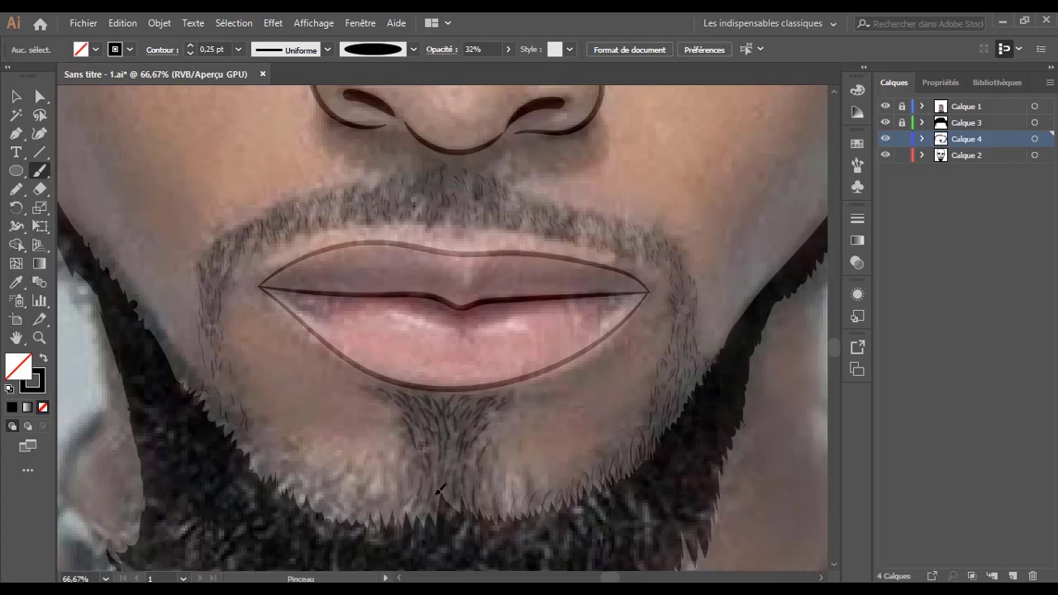
At 100% zoom, paint grey stubble strokes on the chin and along the beard's bottom edge
key("ctrl+1")
left_click_drag(585, 436, 599, 404)
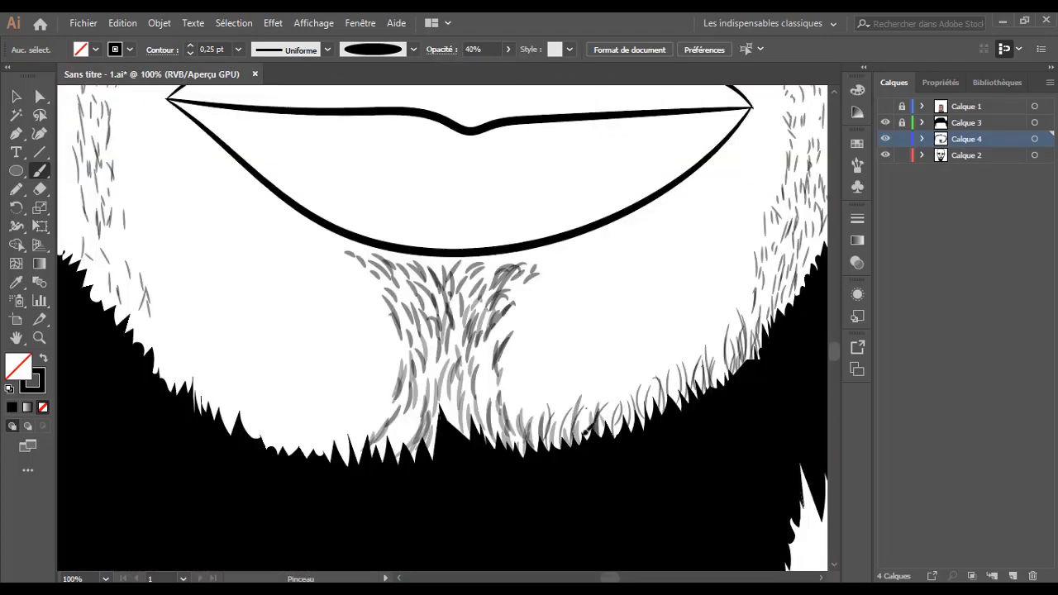
left_click_drag(526, 455, 534, 417)
left_click_drag(611, 433, 622, 395)
left_click_drag(756, 357, 773, 285)
left_click_drag(397, 451, 376, 412)
left_click_drag(285, 455, 253, 401)
left_click_drag(190, 388, 145, 318)
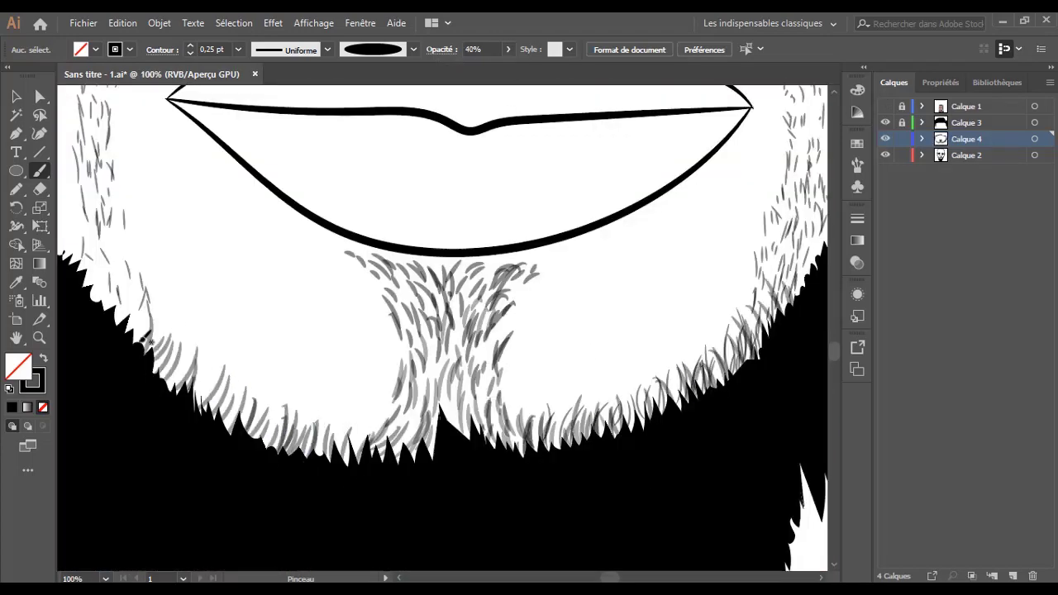
left_click_drag(326, 455, 273, 413)
left_click_drag(389, 450, 363, 412)
Add hair strokes along the left jaw edge
scroll(453, 387, "left", 5)
left_click_drag(298, 308, 275, 272)
left_click_drag(372, 391, 355, 340)
left_click_drag(252, 241, 213, 190)
left_click_drag(256, 250, 225, 198)
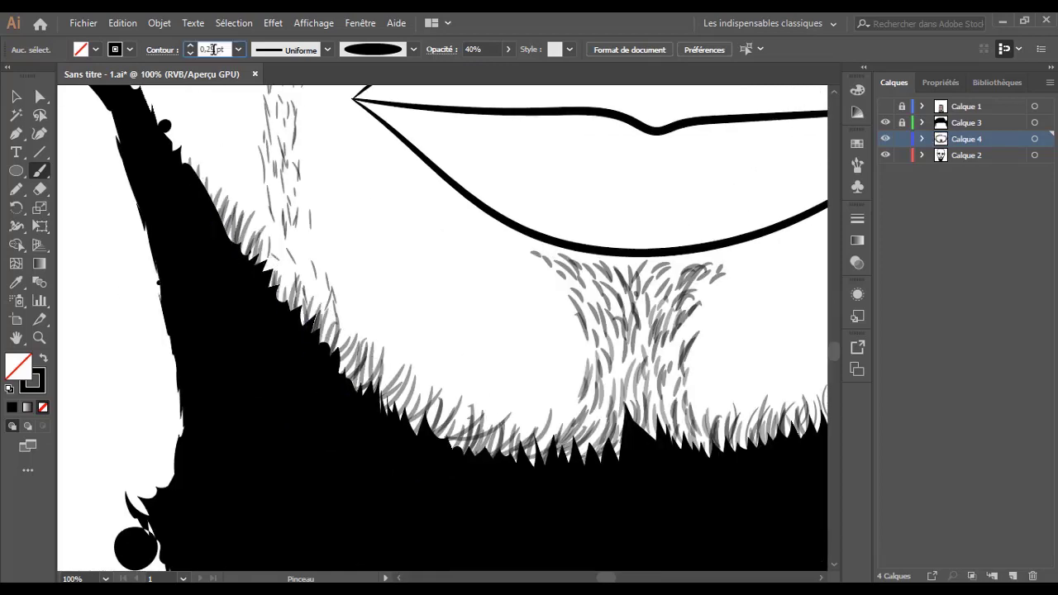
scroll(389, 538, "up", 3)
scroll(397, 570, "left", 4)
left_click_drag(364, 299, 217, 105)
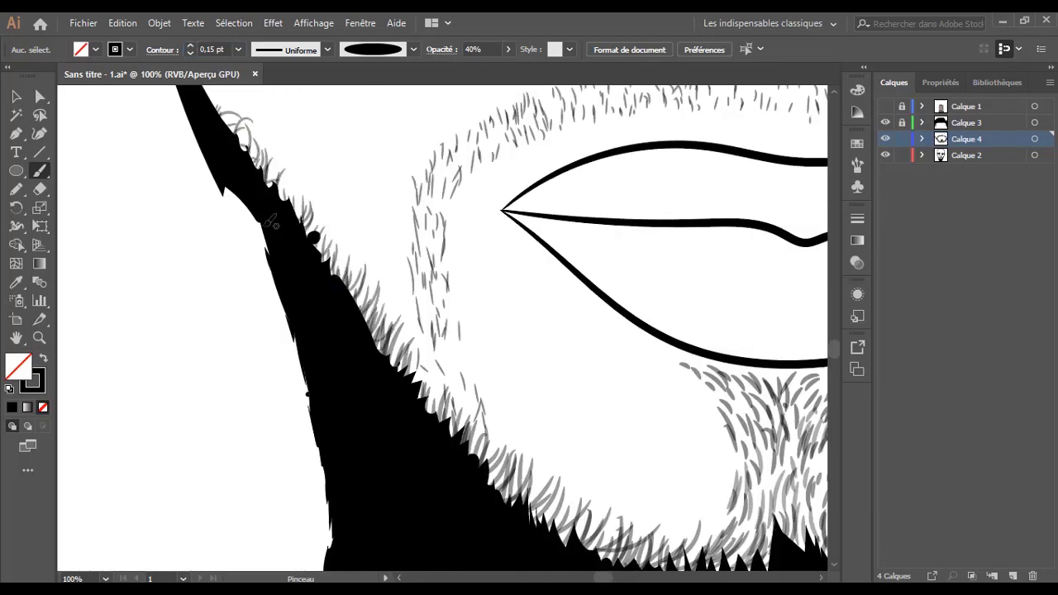
scroll(223, 165, "up", 5)
left_click_drag(222, 352, 205, 331)
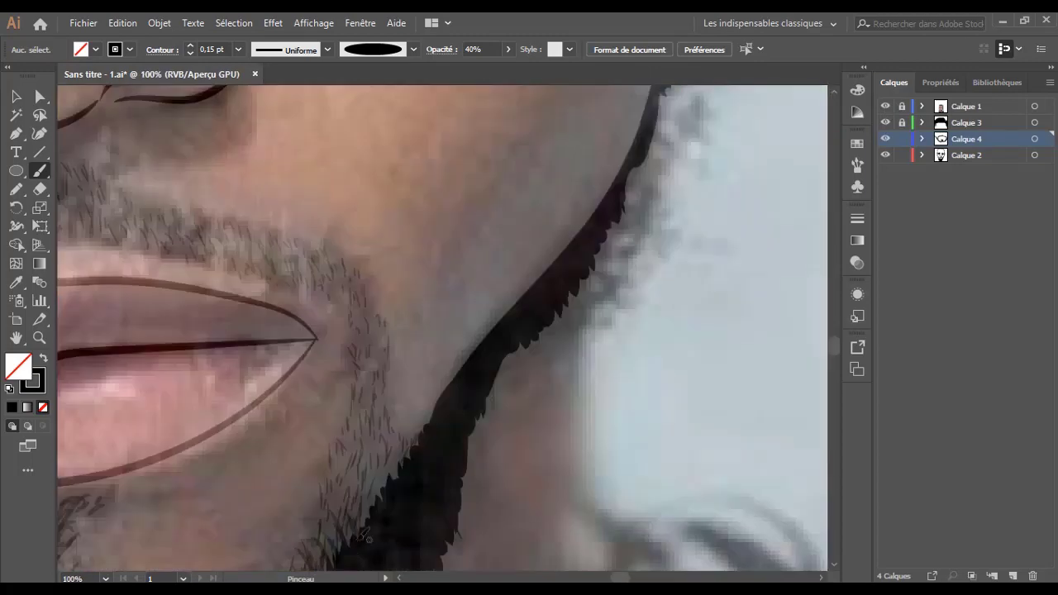
Toggle the reference photo while painting hairs along the jaw's black edge and below the beard
left_click(885, 108)
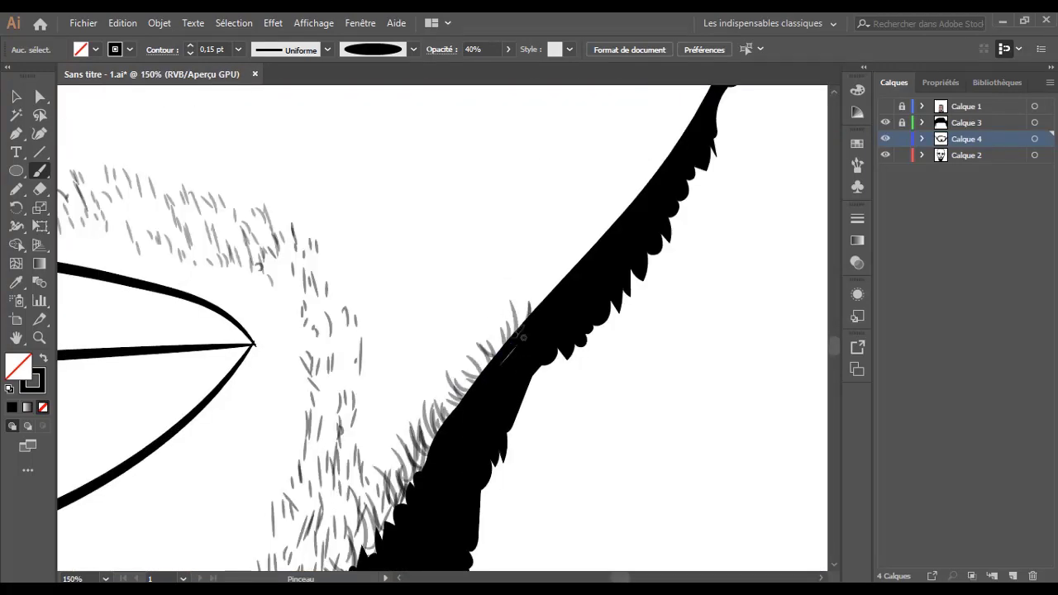
mouse_move(595, 239)
left_mouse_down()
mouse_move(582, 216)
mouse_move(632, 170)
left_mouse_up()
scroll(761, 163, "up", 5)
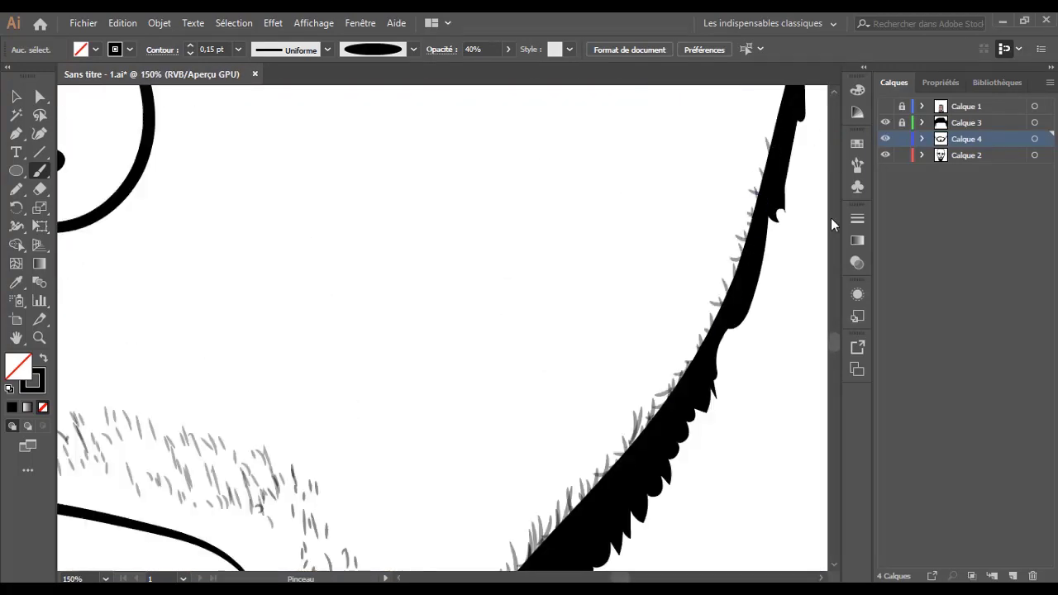
key("ctrl+minus")
key("ctrl+minus")
left_click(885, 106)
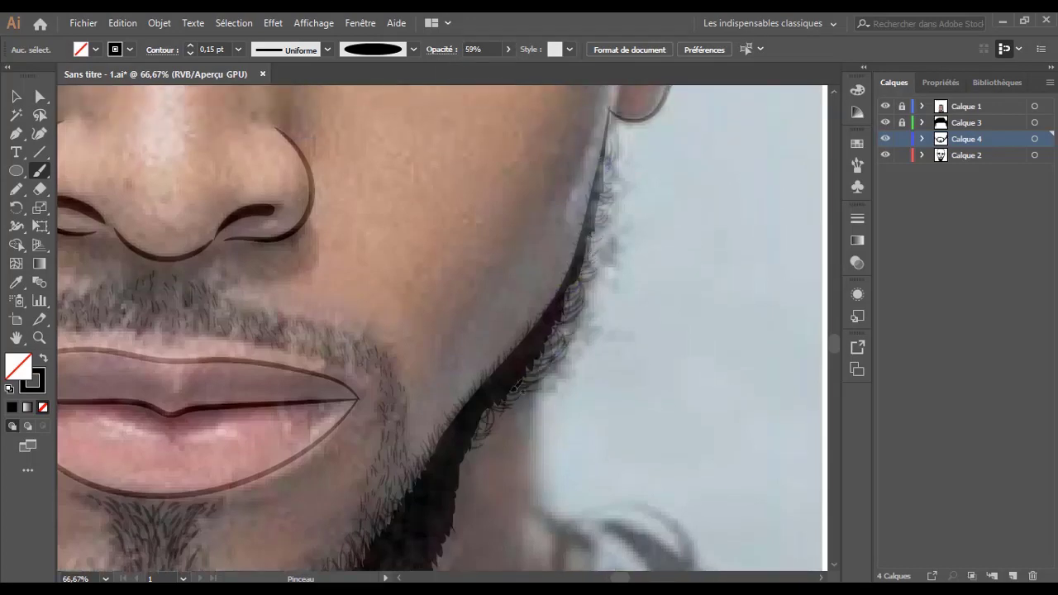
scroll(432, 542, "down", 5)
left_click(886, 106)
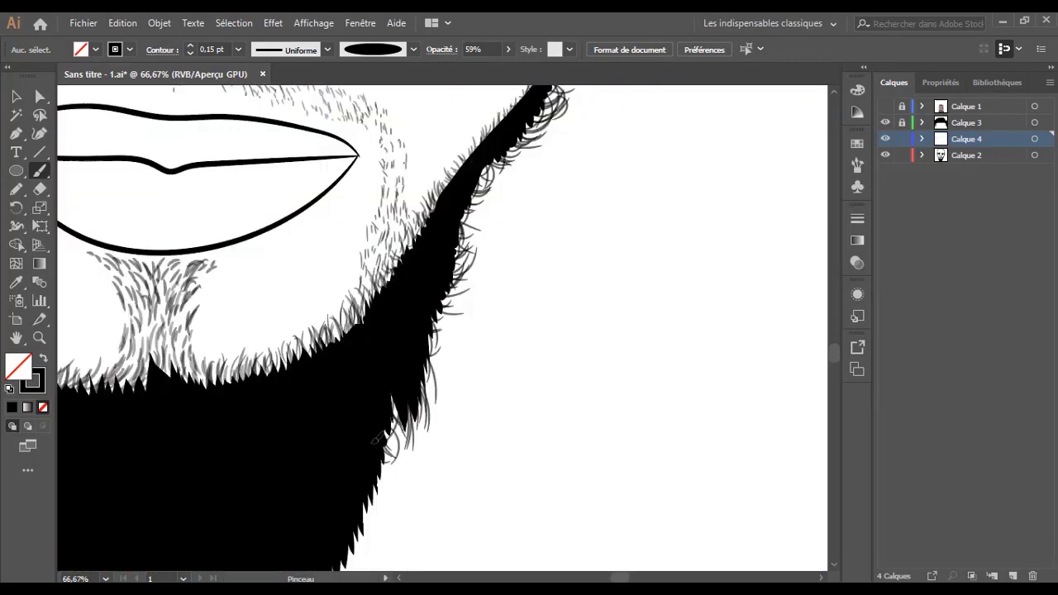
scroll(369, 245, "down", 5)
left_click(885, 105)
mouse_move(335, 339)
left_mouse_down()
mouse_move(293, 390)
mouse_move(298, 406)
left_mouse_up()
scroll(465, 334, "up", 5)
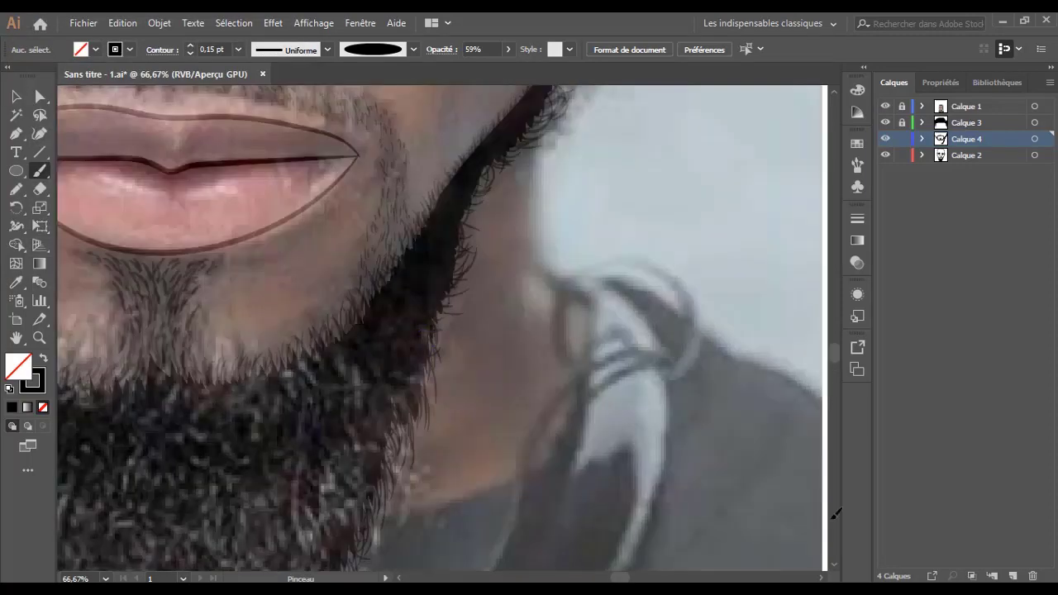
scroll(835, 514, "down", 5)
Paint wispy hairs along the beard's bottom, lower-left and left edges
left_click_drag(620, 387, 621, 418)
left_click_drag(555, 398, 552, 418)
left_click_drag(512, 373, 495, 417)
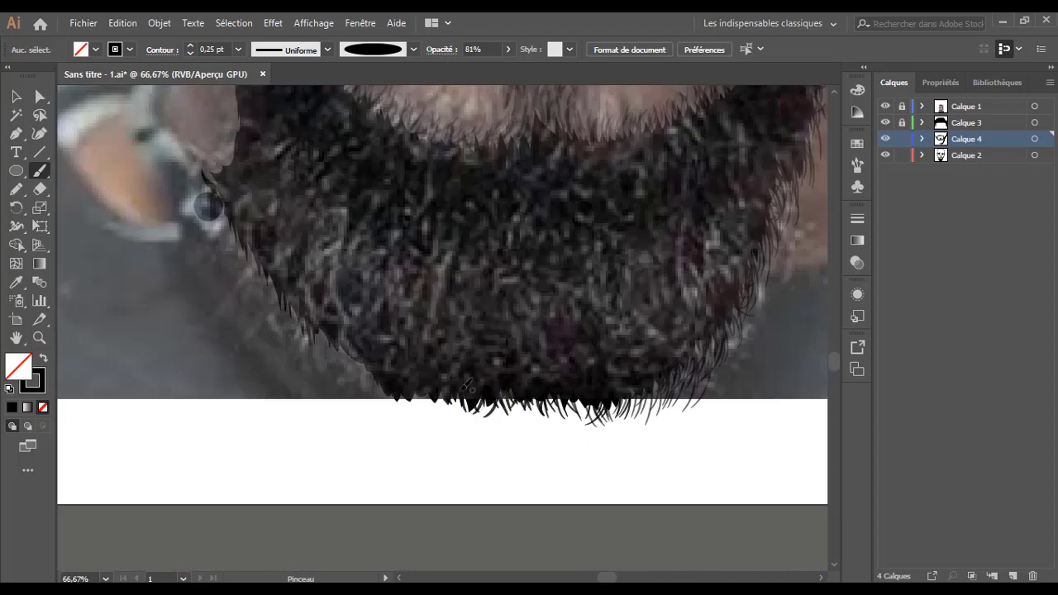
left_click_drag(453, 390, 440, 410)
left_click_drag(378, 362, 364, 404)
left_click_drag(347, 339, 321, 372)
left_click_drag(297, 273, 263, 337)
left_click_drag(253, 248, 248, 283)
left_click_drag(228, 205, 220, 248)
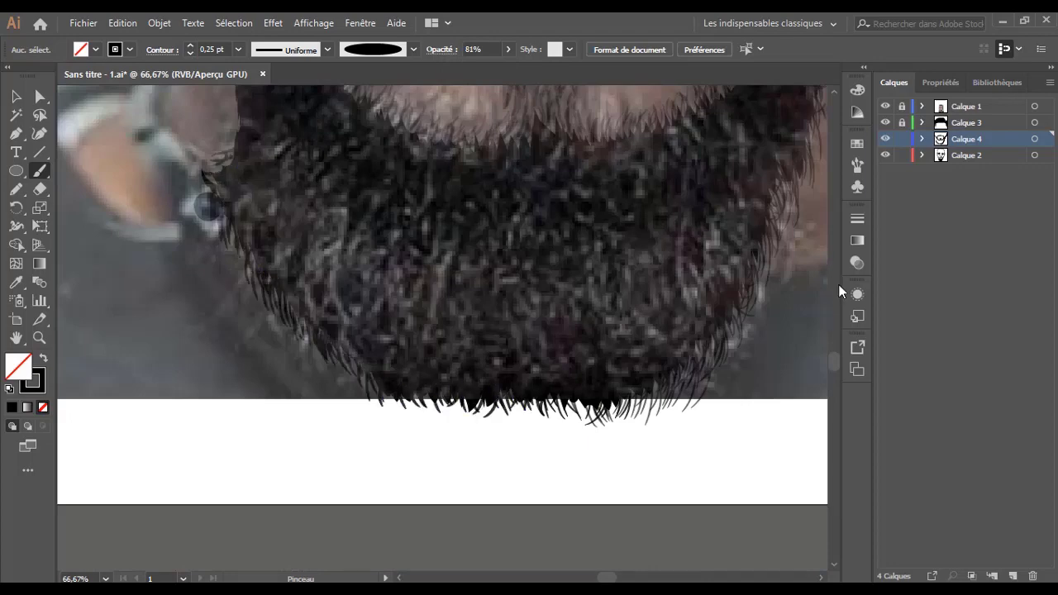
Continue the wispy hair strokes up the beard's left side
scroll(838, 284, "up", 5)
left_click_drag(217, 211, 205, 283)
left_click_drag(207, 147, 181, 190)
left_click_drag(178, 129, 160, 162)
left_click_drag(165, 93, 144, 131)
scroll(726, 289, "up", 5)
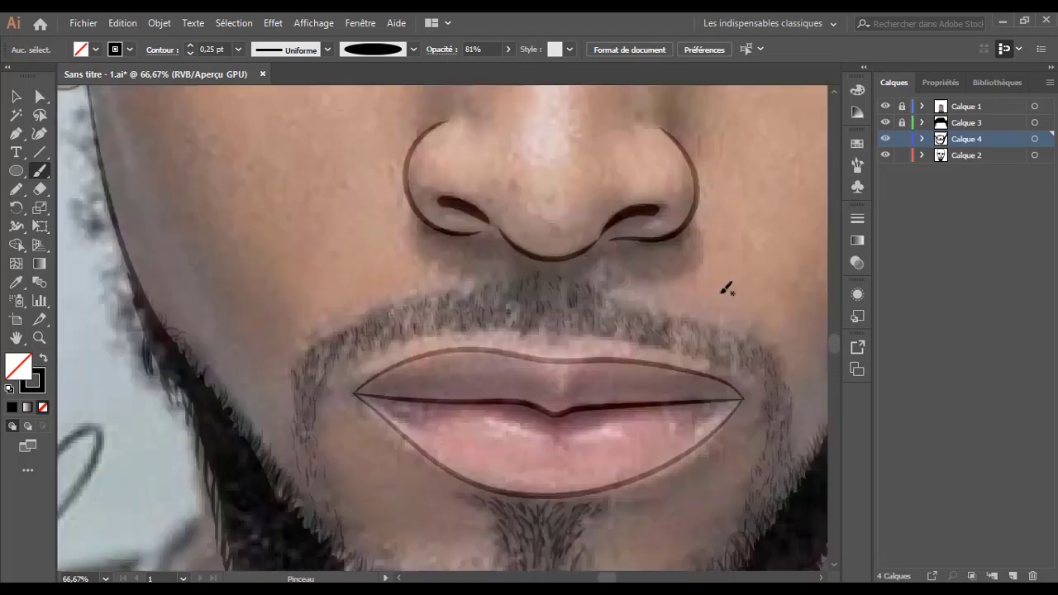
Thin the strokes to 0.15 pt at 47% opacity and paint grey hairs below the beard's lower edge
left_click(190, 54)
left_click(508, 49)
left_click_drag(503, 71, 476, 71)
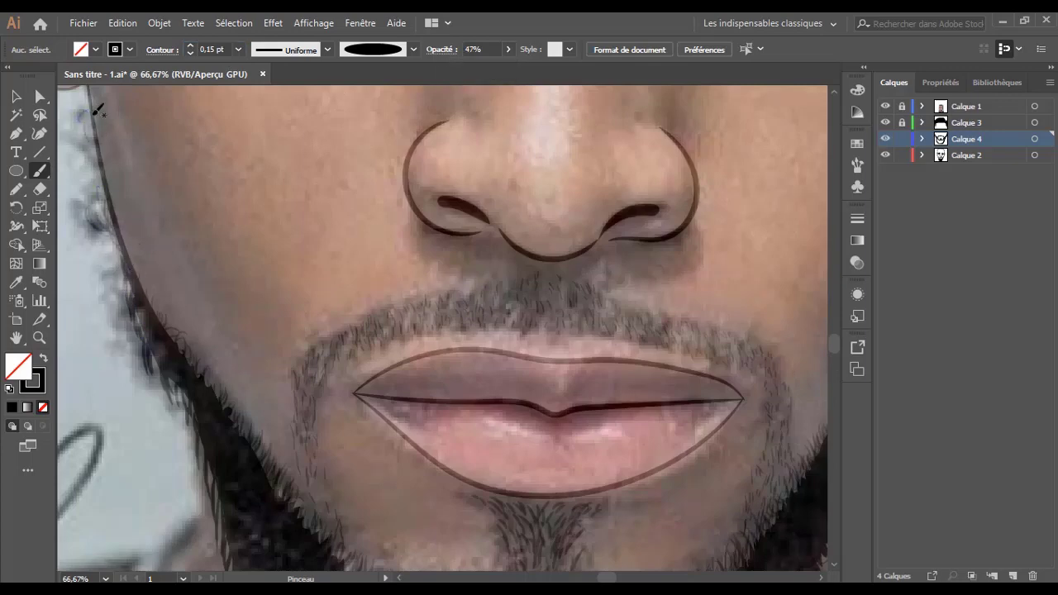
scroll(216, 355, "down", 5)
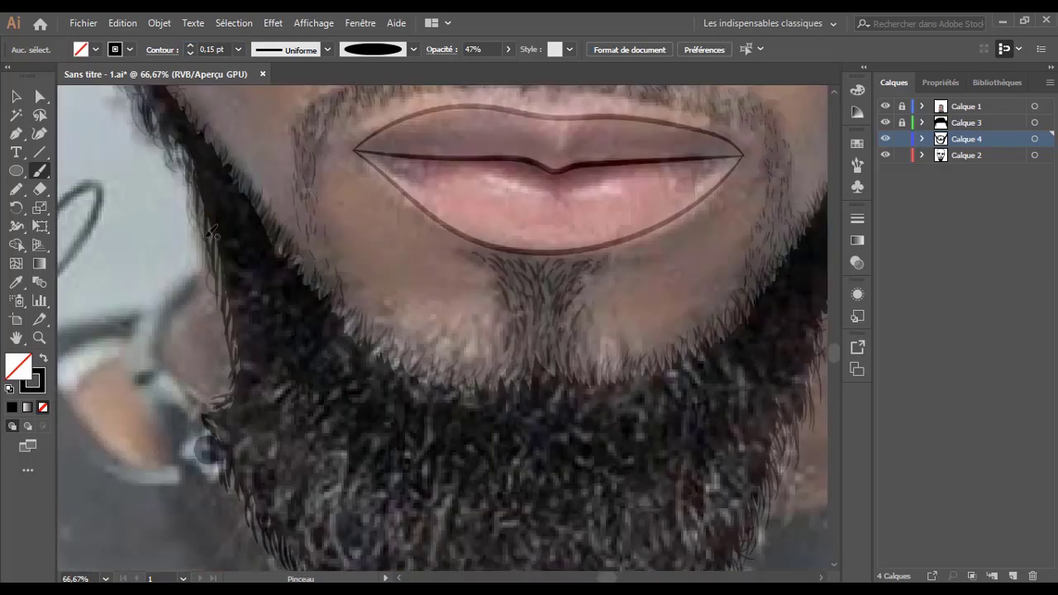
scroll(688, 417, "down", 5)
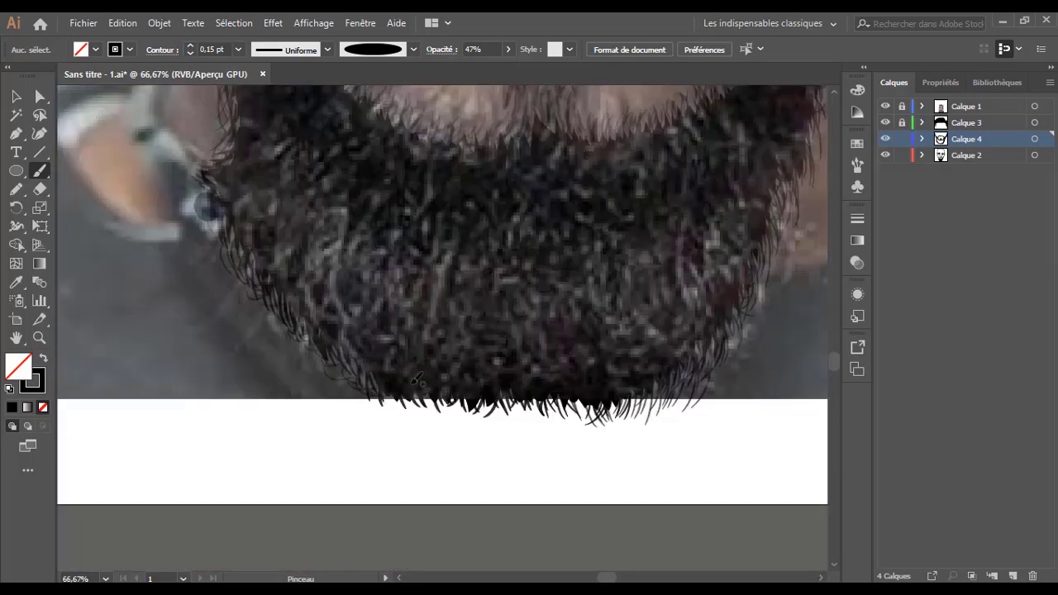
left_click_drag(417, 378, 479, 424)
left_click_drag(578, 382, 512, 425)
left_click_drag(463, 392, 496, 430)
left_click_drag(562, 390, 579, 437)
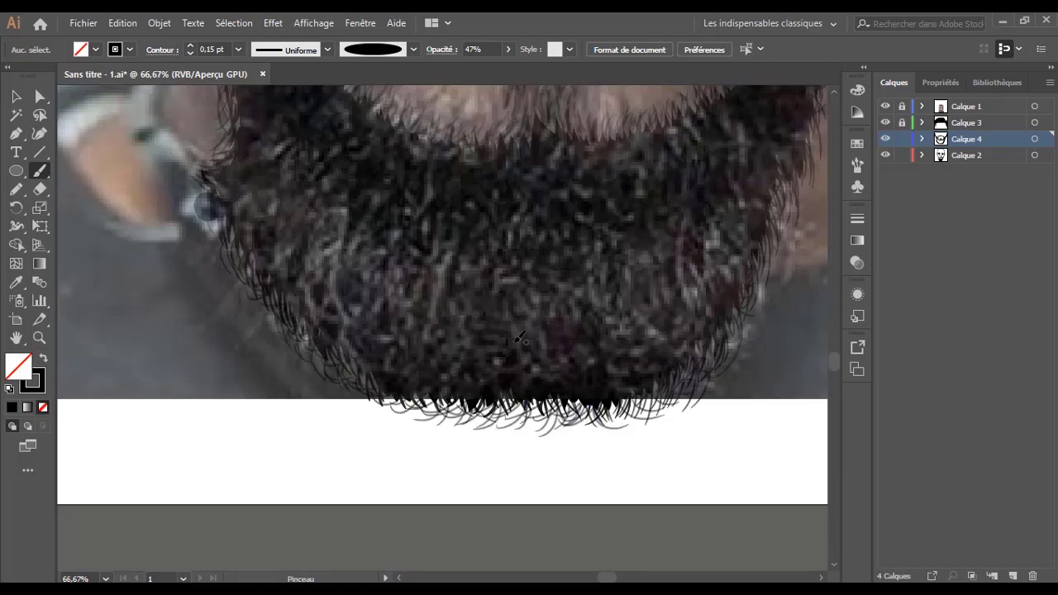
Select a hair object and trace the curly hair's upper-left edge with a freehand Pencil path
key("v")
left_click(212, 195)
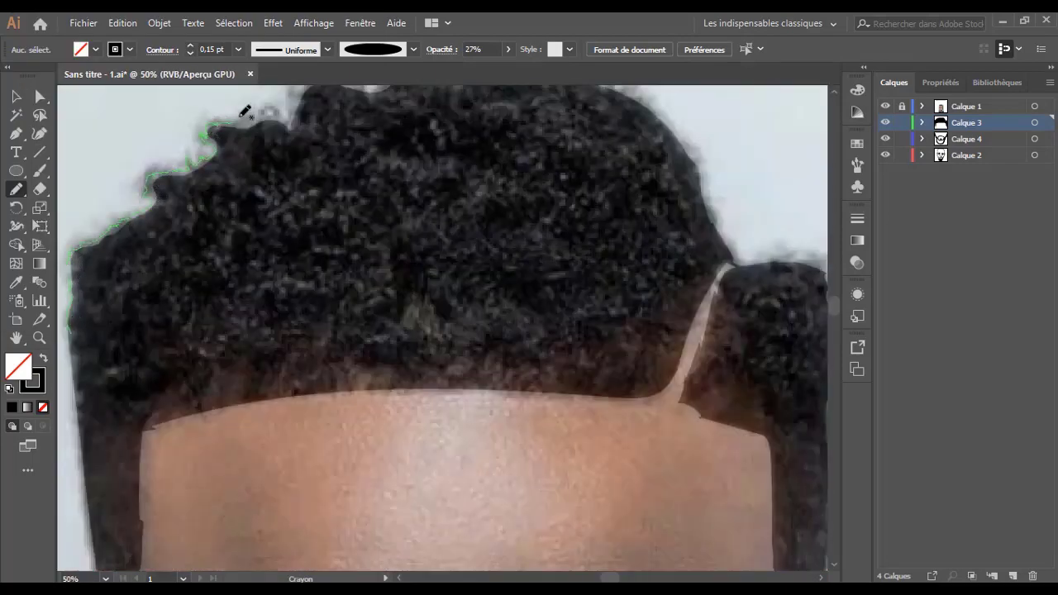
left_click_drag(245, 111, 118, 378)
scroll(731, 498, "up", 5)
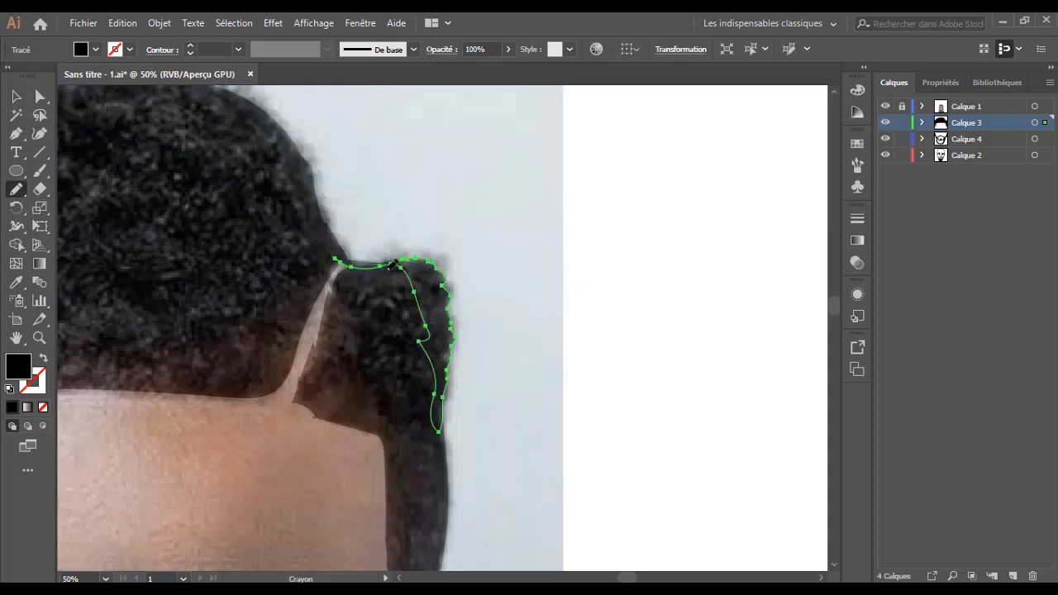
key("b")
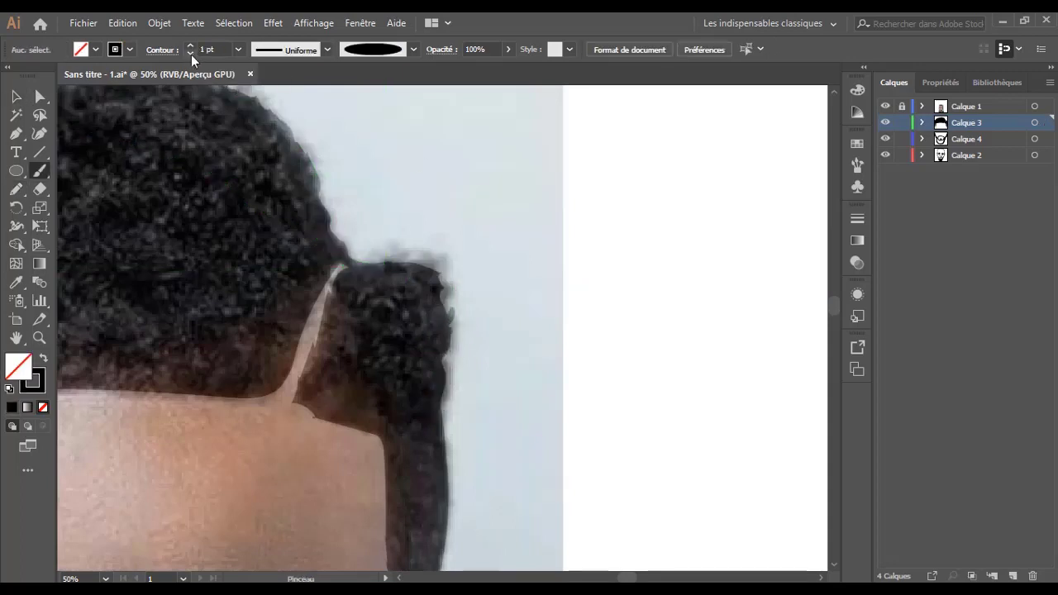
scroll(827, 275, "up", 5)
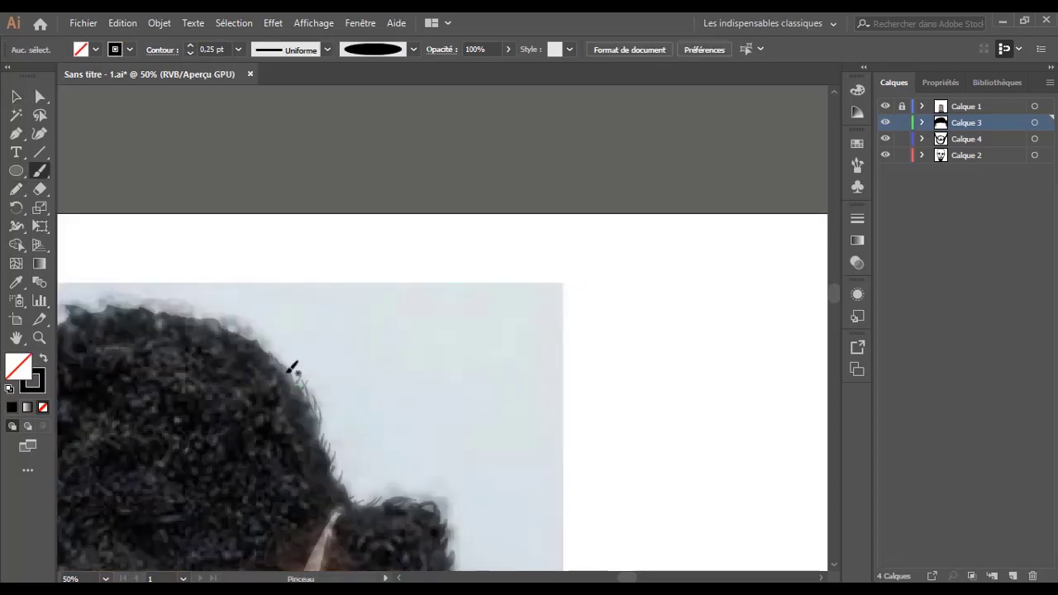
scroll(481, 309, "left", 5)
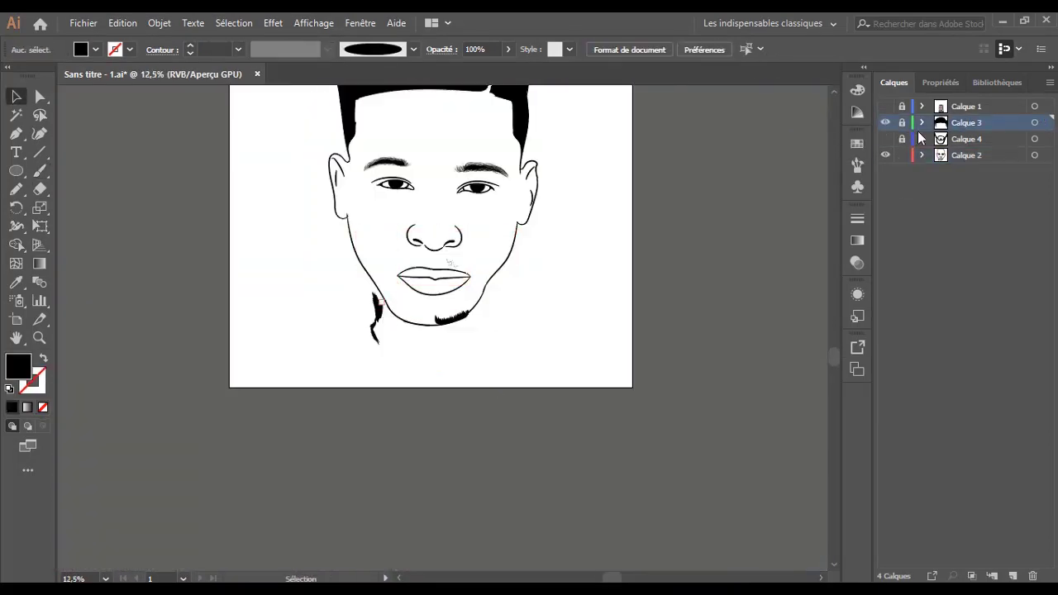
Show the beard and reference photo layers and brush a curved neck outline below the jaw
left_click(885, 139)
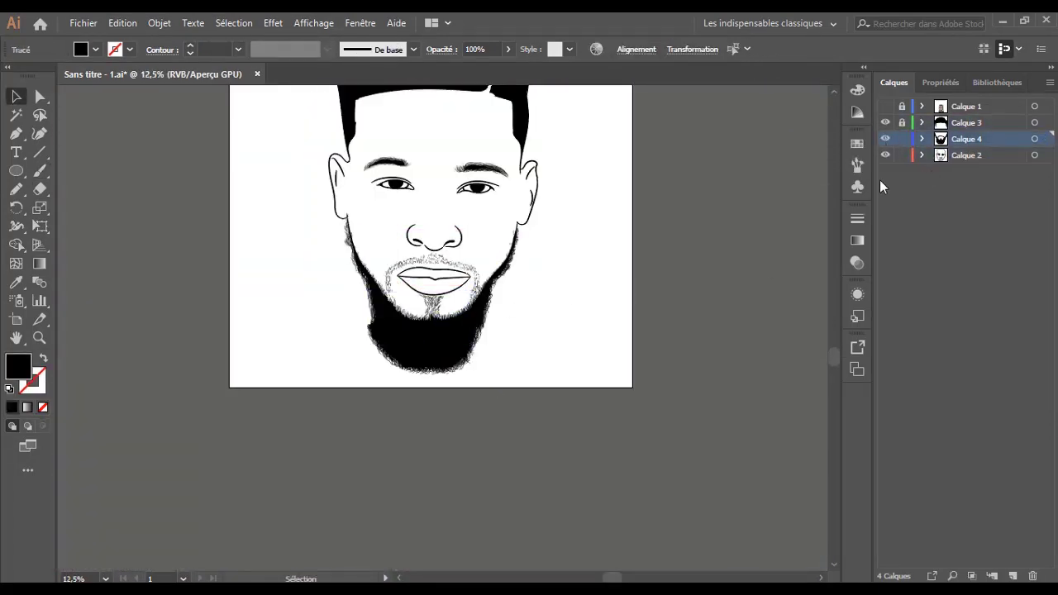
left_click(885, 106)
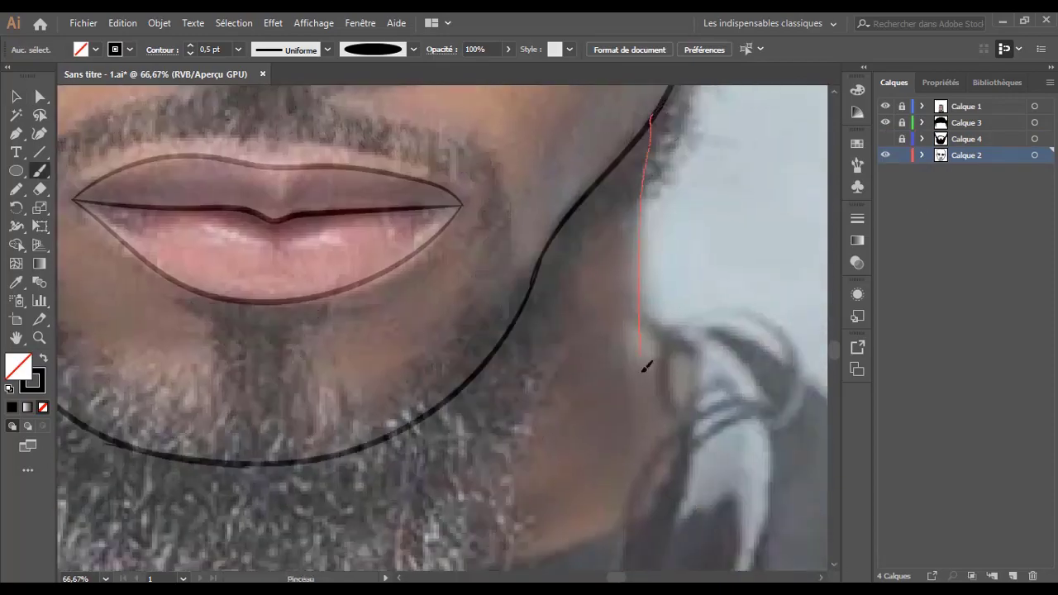
left_click_drag(643, 279, 653, 389)
left_click_drag(649, 326, 546, 552)
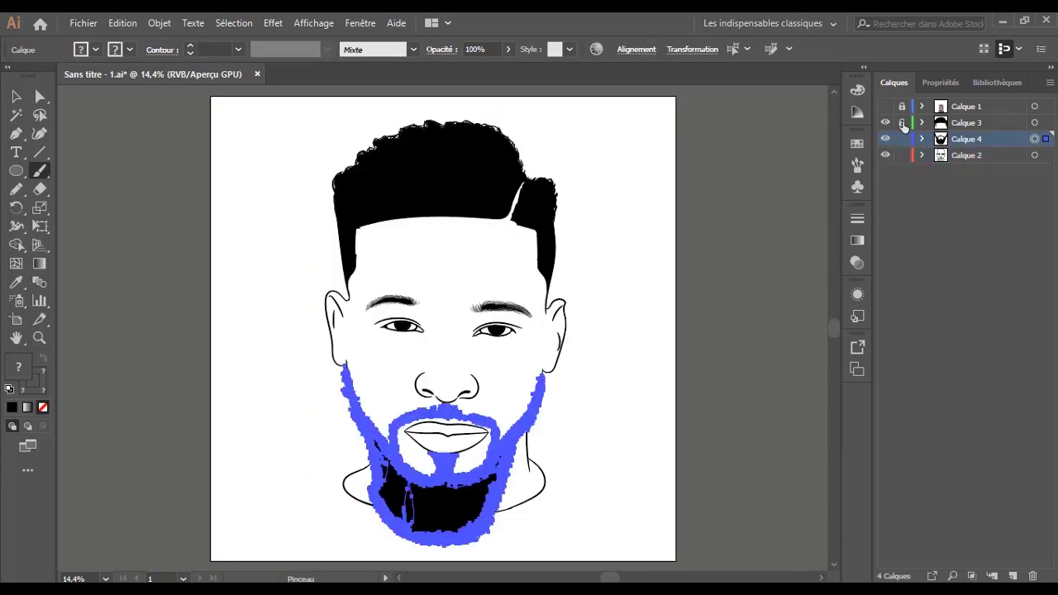
left_click(930, 171)
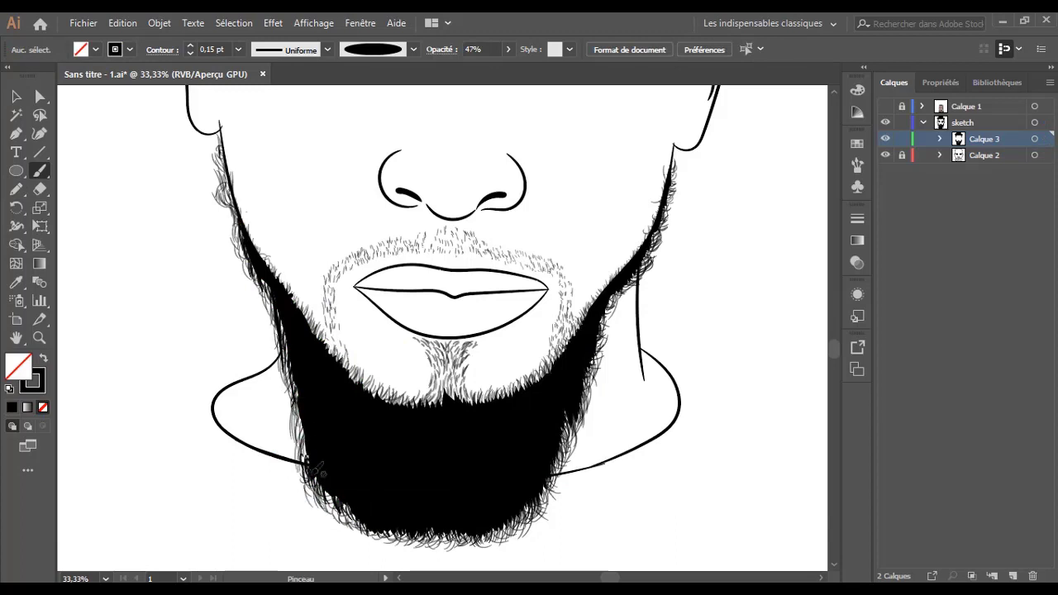
Add more hair strokes along the beard's right edge and bottom
mouse_move(584, 389)
left_mouse_down()
mouse_move(491, 537)
mouse_move(571, 451)
left_mouse_up()
left_click_drag(529, 538, 596, 347)
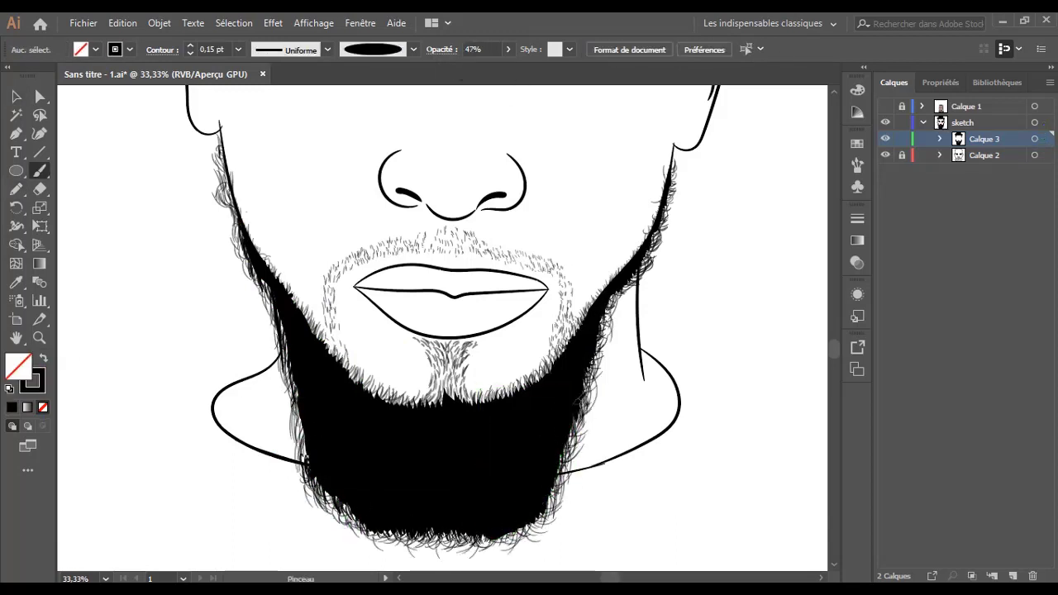
scroll(590, 418, "down", 3)
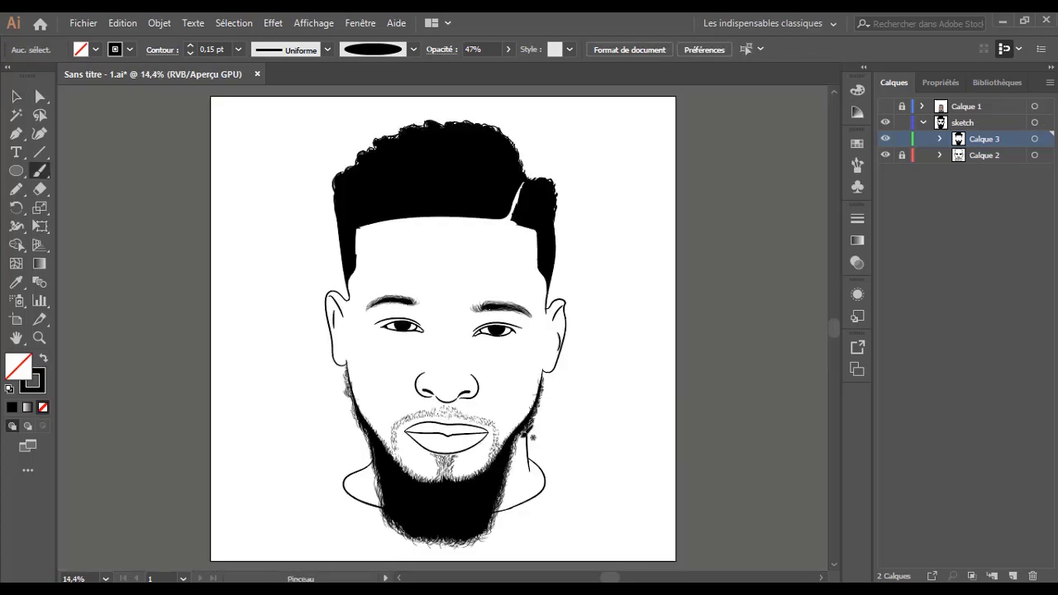
left_click(14, 97)
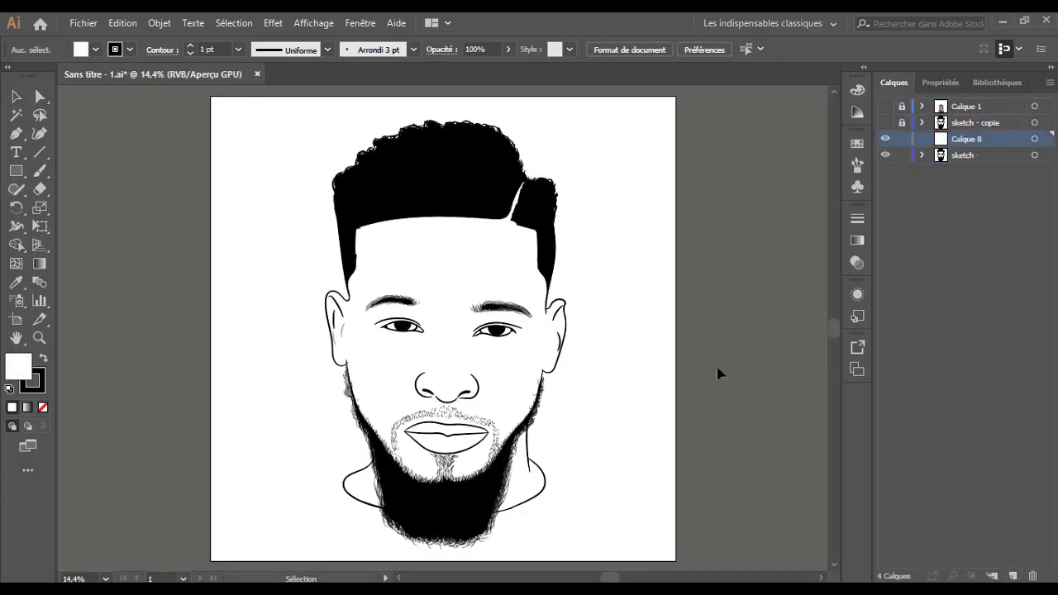
Add a new layer, unlock Calque 2 in the sketch group, and open the Pathfinder panel
left_click(924, 154)
left_click(887, 220)
left_click(902, 220)
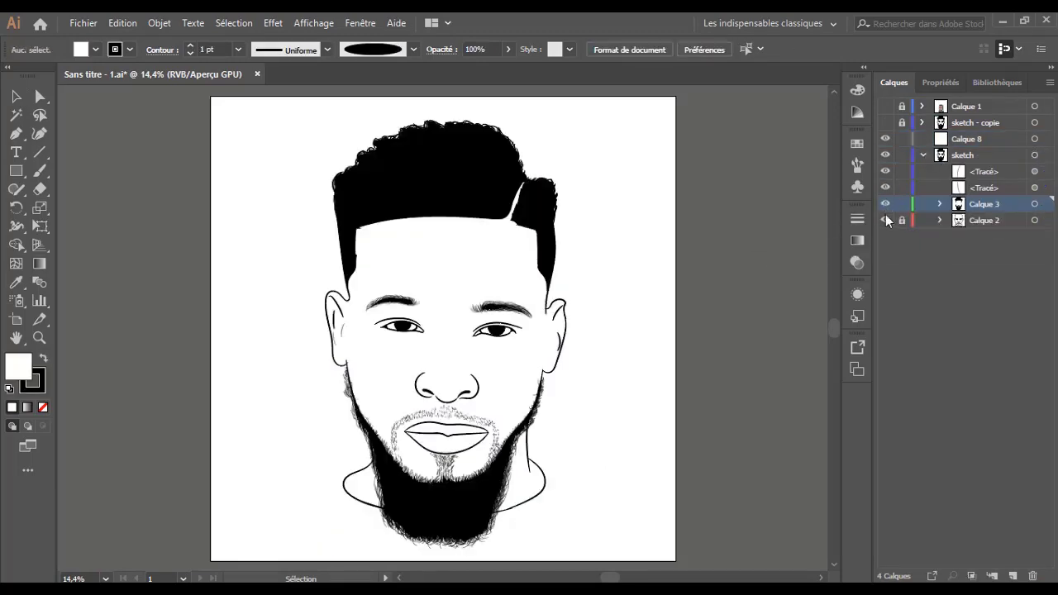
left_click(1034, 220)
key("ctrl+shift+F9")
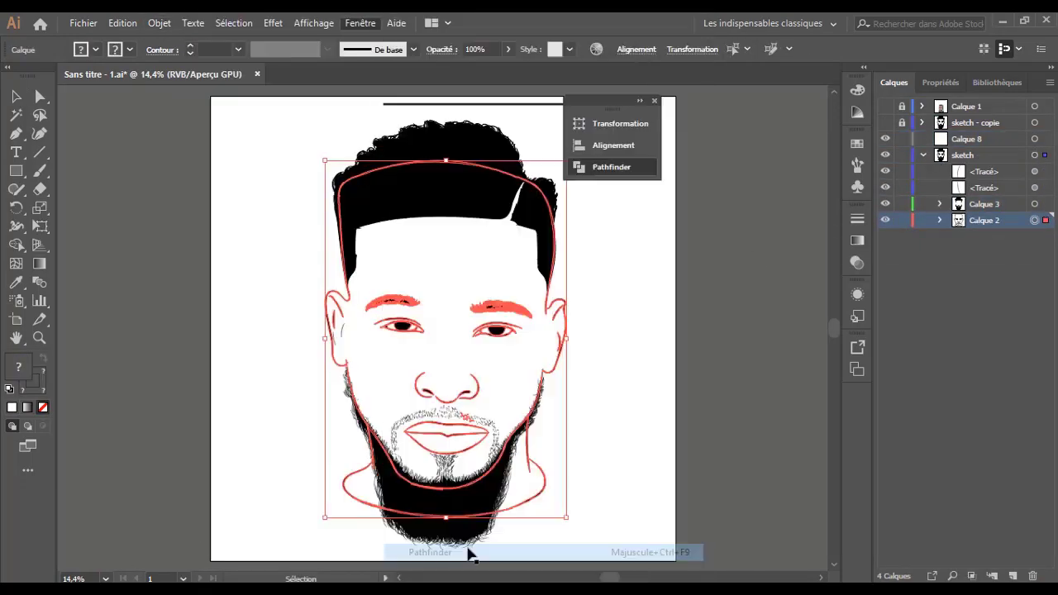
left_click(140, 557)
key("ctrl+z")
left_click(304, 280)
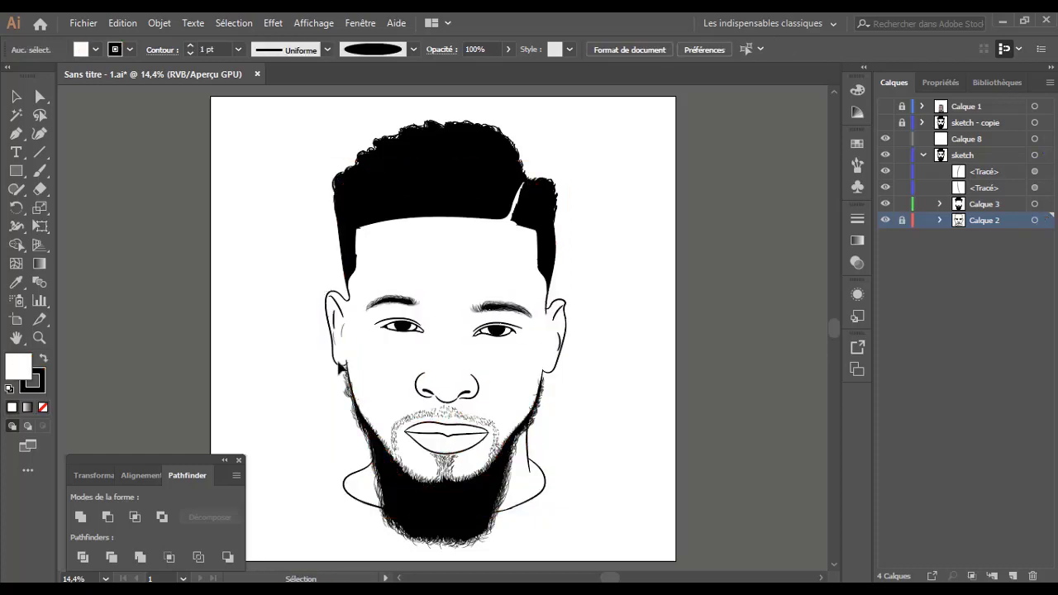
left_click(1034, 220)
key("ctrl+z")
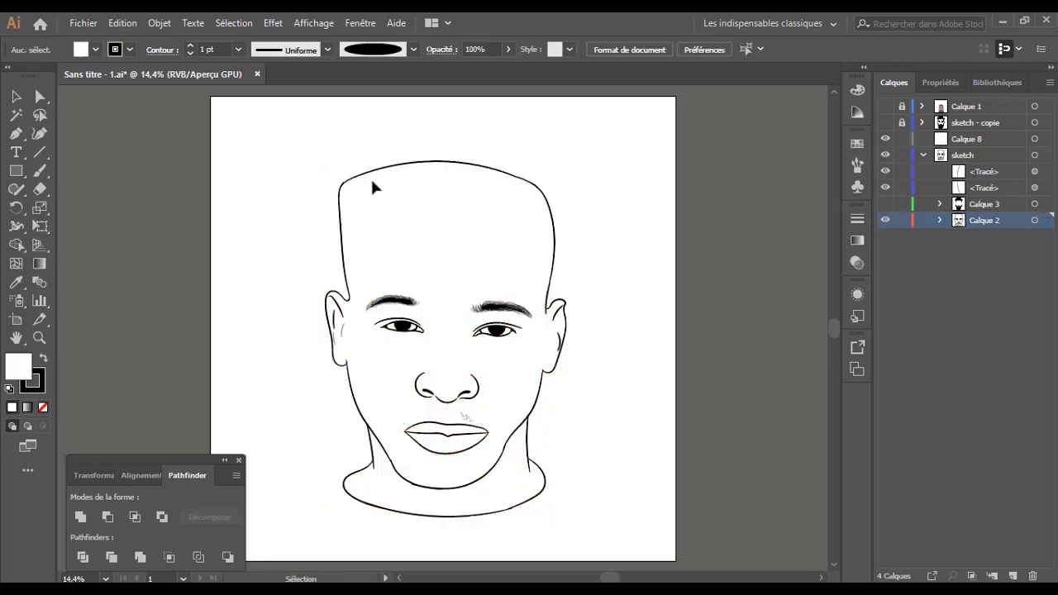
Select the head outline and apply Object > Expand Appearance
left_click(371, 176)
left_click(159, 23)
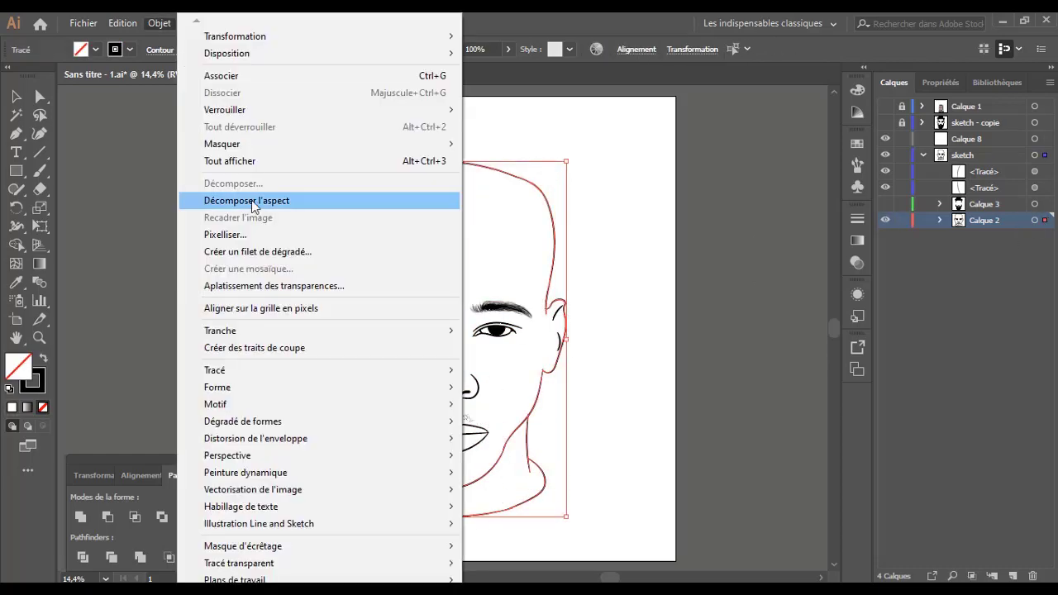
left_click(248, 201)
left_click(275, 285)
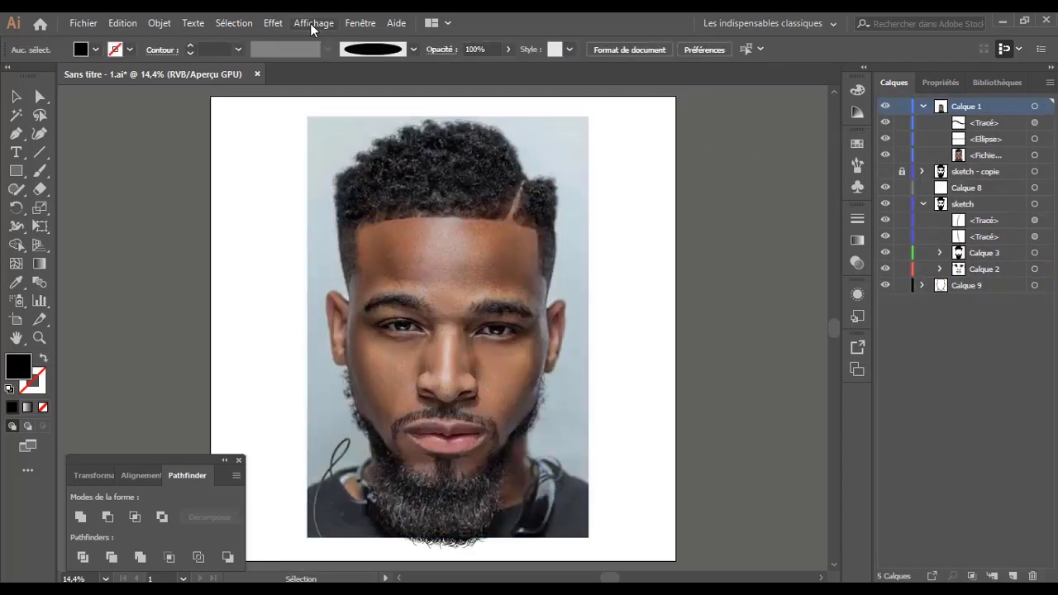
Open a second, smaller window showing the whole reference photo at the lower right
left_click(360, 23)
left_click(389, 38)
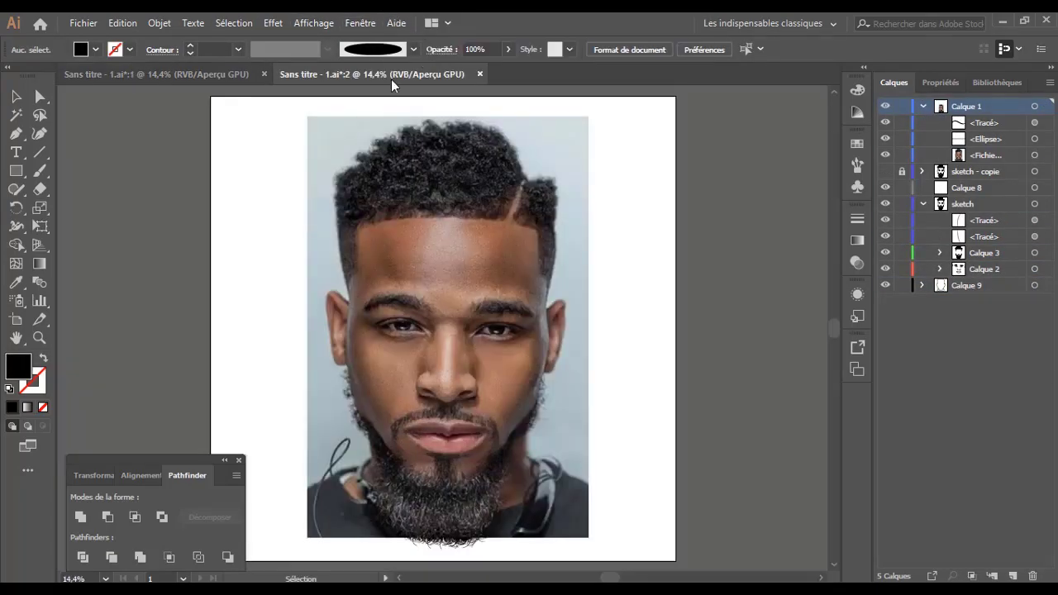
left_click_drag(391, 75, 496, 175)
mouse_move(909, 500)
left_mouse_down()
mouse_move(800, 553)
mouse_move(792, 536)
left_mouse_up()
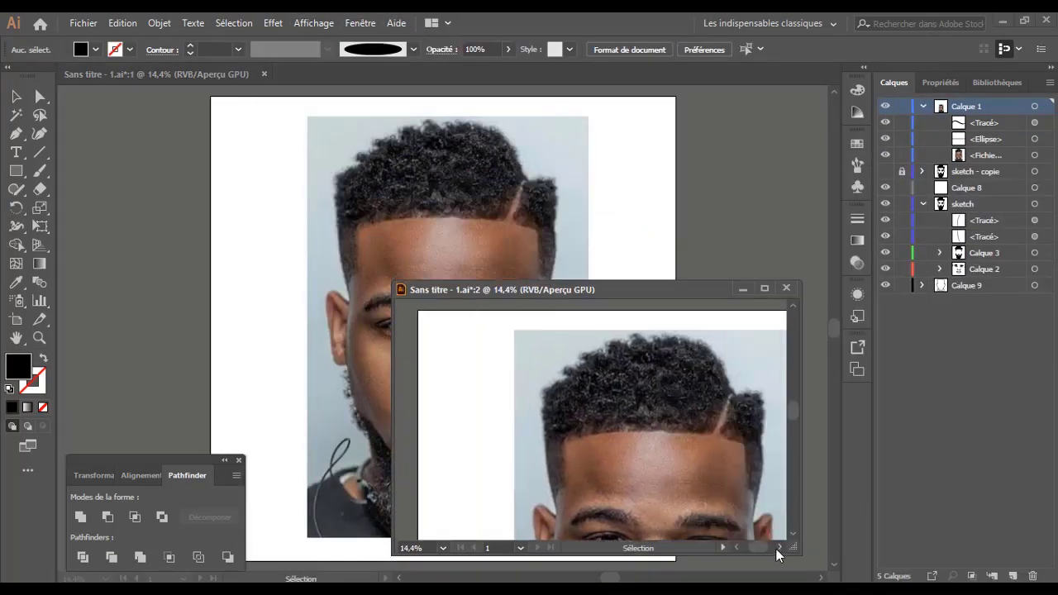
key("ctrl+0")
left_click_drag(537, 286, 782, 300)
Move Calque 8 below the sketch layer and set the fill colour to brown #914D27
left_click(923, 155)
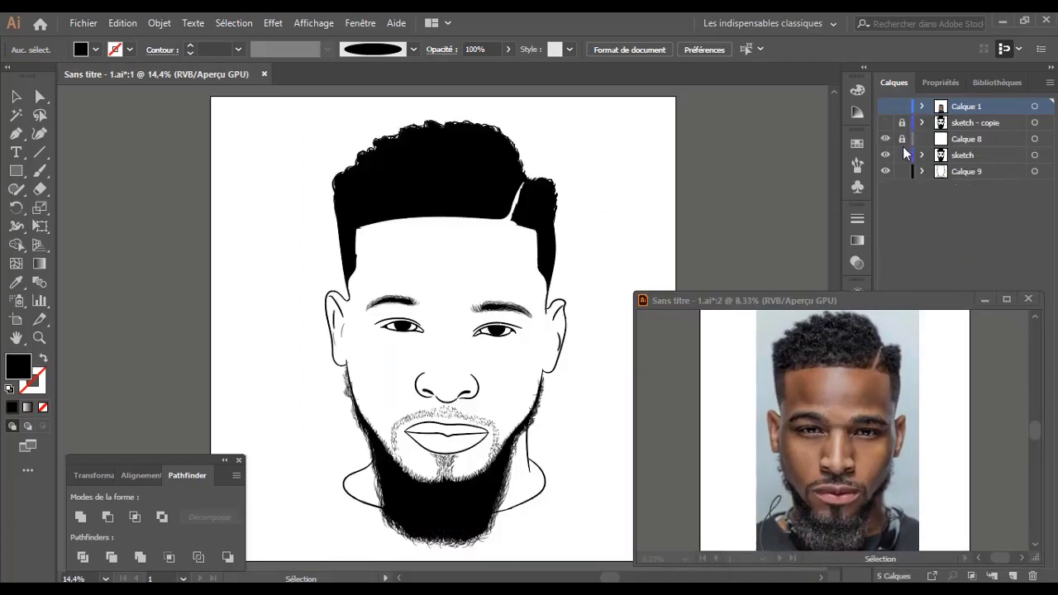
left_click_drag(966, 138, 966, 165)
double_click(18, 365)
left_click(158, 150)
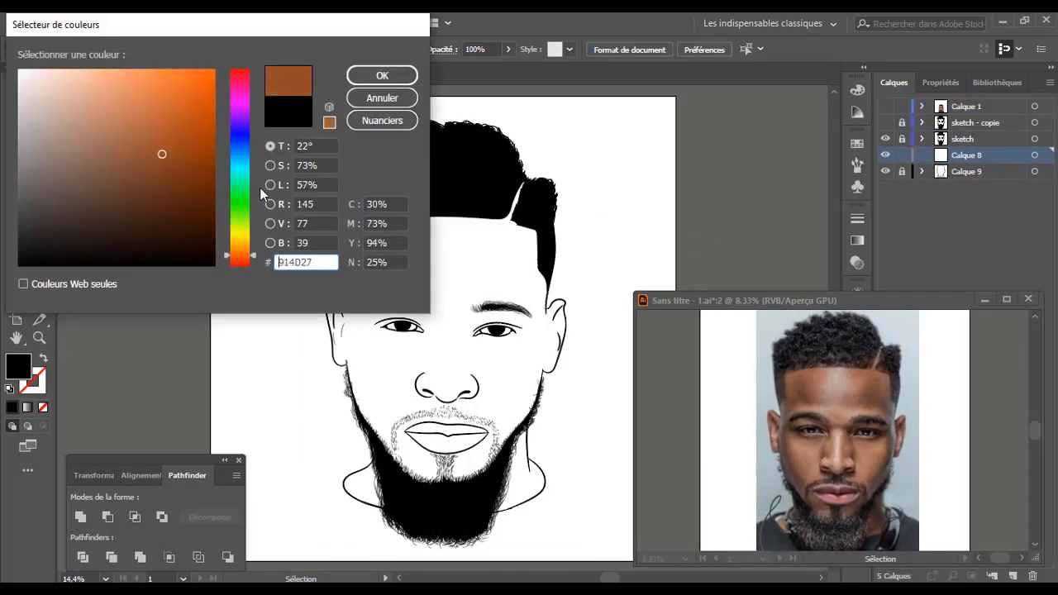
key("Return")
Draw a brown rectangle over the portrait, paste it onto Calque 9, and clip it to the face
mouse_move(274, 113)
left_mouse_down()
mouse_move(579, 548)
mouse_move(606, 549)
left_mouse_up()
key("ctrl+x")
left_click(966, 171)
key("ctrl+f")
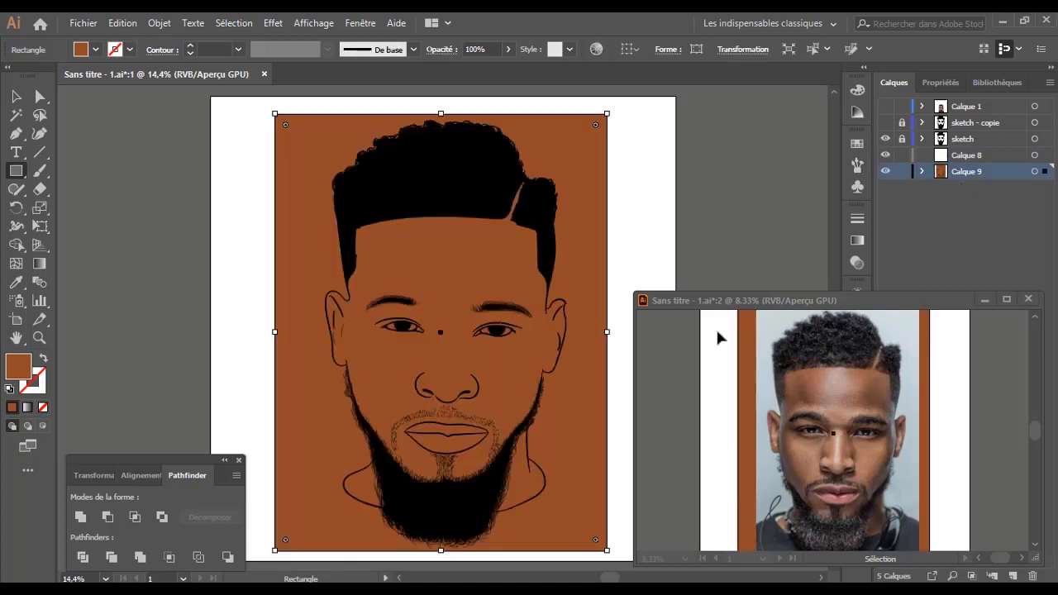
right_click(438, 313)
left_click(496, 442)
left_click_drag(634, 292, 668, 311)
Lock Calque 9, draw on Calque 8, and set a light grey fill for the Pencil
key("ctrl+plus")
key("ctrl+plus")
left_click(901, 171)
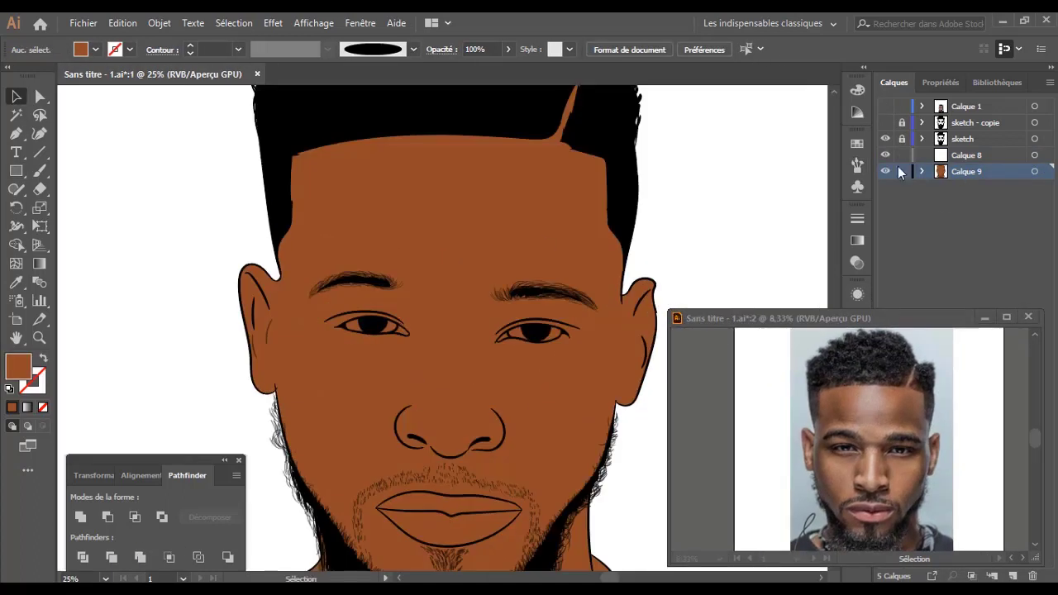
left_click(966, 155)
key("ctrl+plus")
key("ctrl+plus")
key("ctrl+plus")
left_click(16, 189)
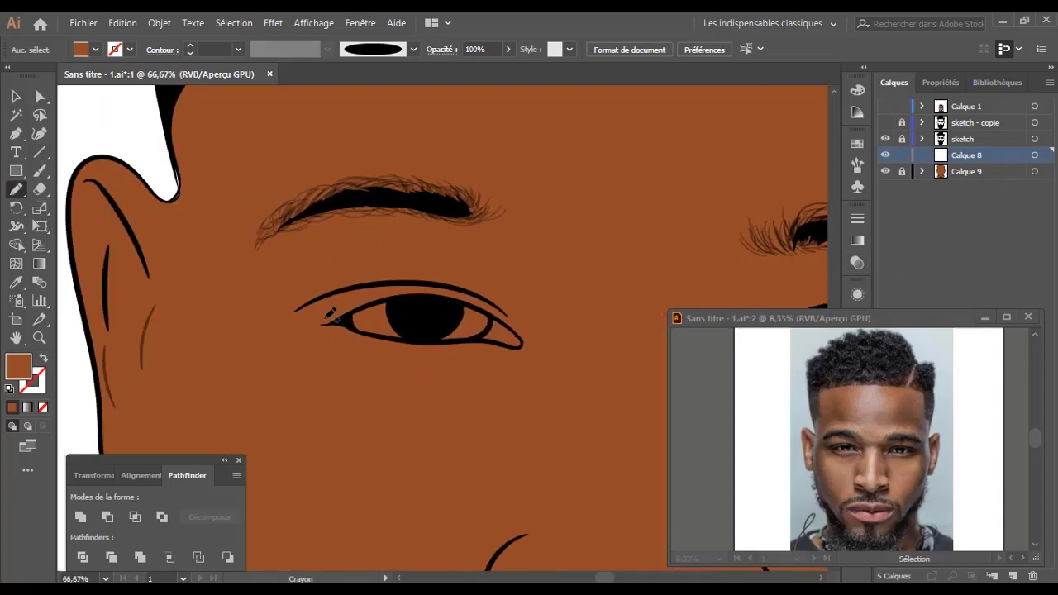
double_click(18, 366)
left_click(380, 73)
left_click(95, 49)
left_click(33, 83)
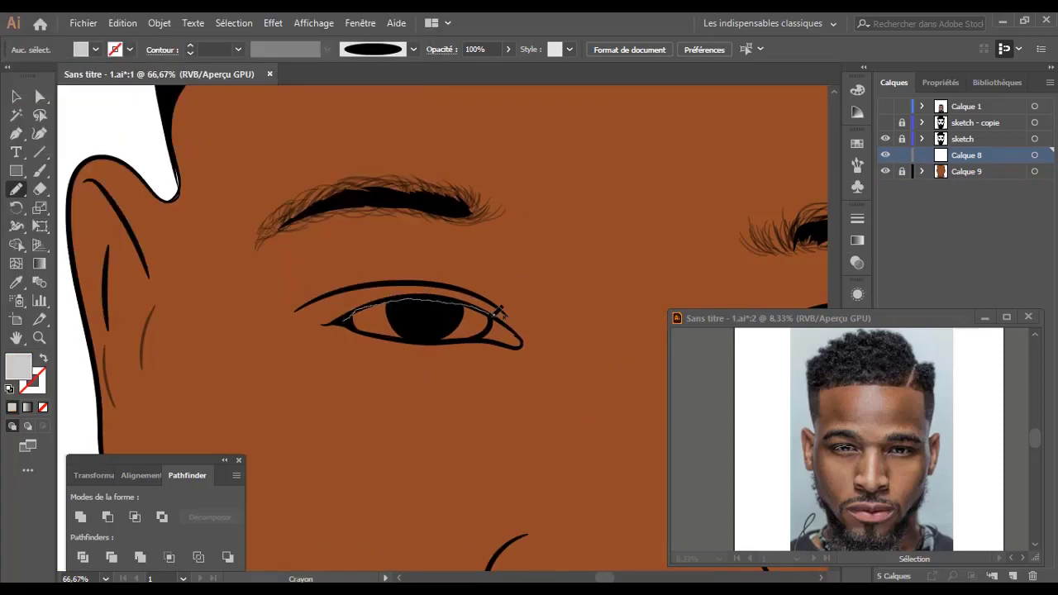
Draw the left and right eye-white shapes in light grey
left_click_drag(438, 337, 364, 324)
scroll(414, 290, "right", 5)
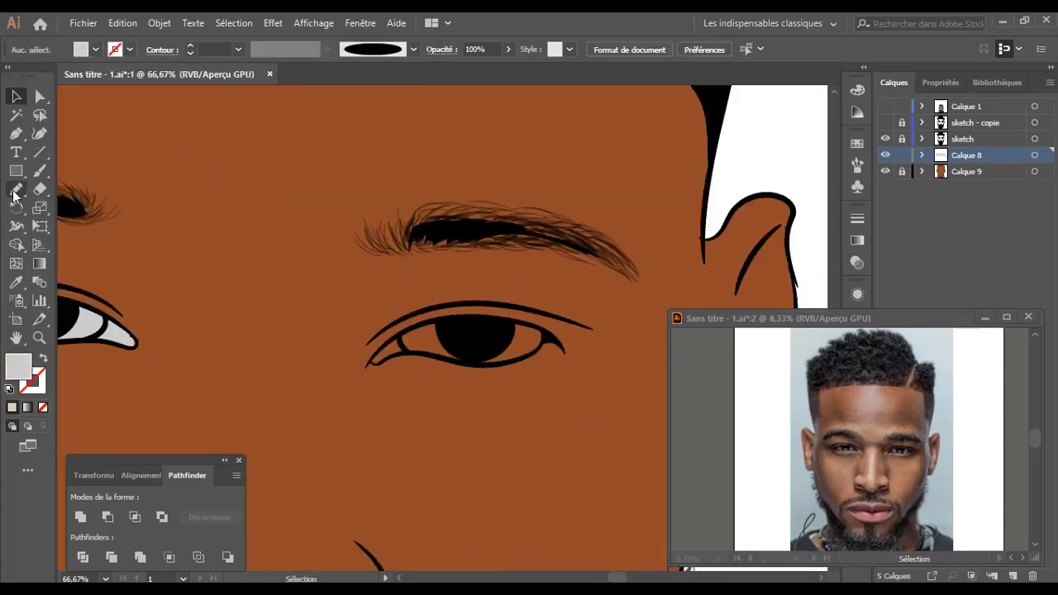
left_click_drag(368, 364, 508, 317)
mouse_move(454, 353)
left_mouse_down()
mouse_move(369, 364)
mouse_move(361, 337)
left_mouse_up()
key("ctrl+shift+a")
left_click(16, 96)
Draw grey shading strokes inside both eye-whites
key("ctrl+plus")
key("ctrl+plus")
left_click(16, 189)
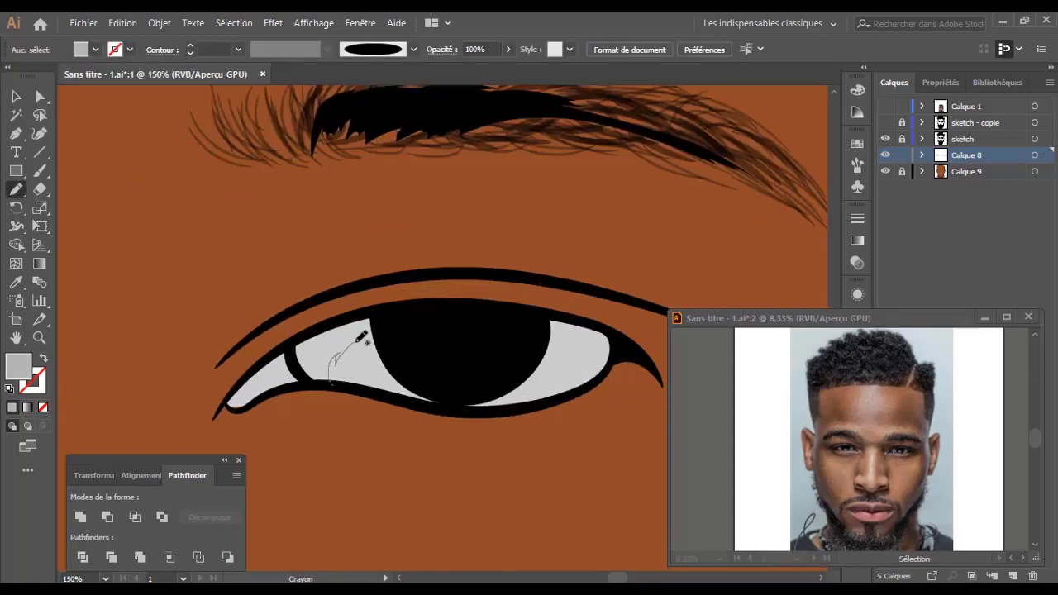
left_click_drag(567, 364, 572, 357)
scroll(413, 330, "down", 2)
scroll(413, 331, "left", 8)
mouse_move(169, 301)
left_mouse_down()
mouse_move(248, 307)
mouse_move(208, 325)
left_mouse_up()
key("ctrl+shift+a")
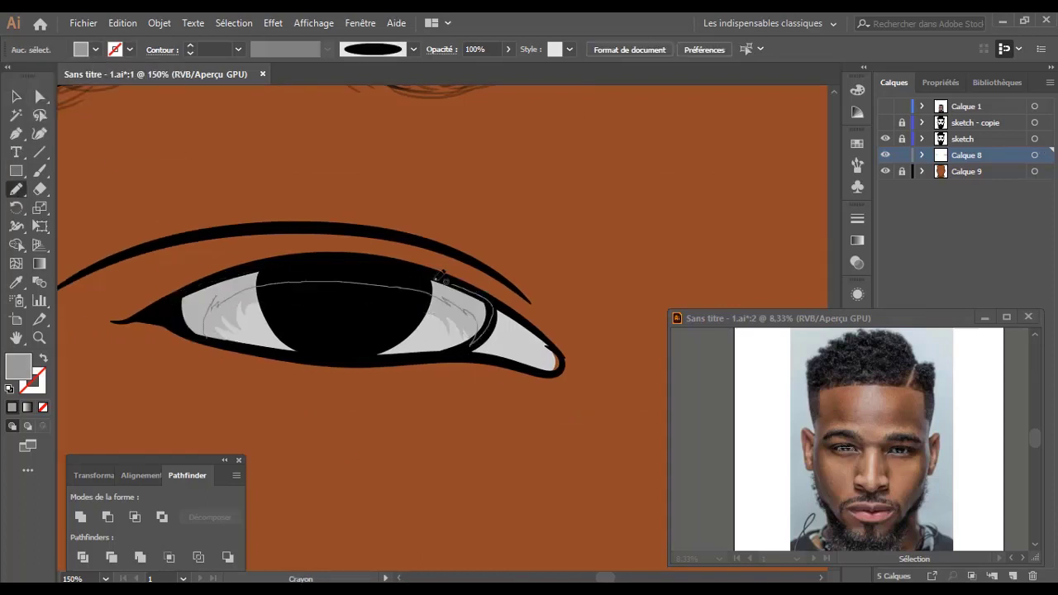
left_click_drag(441, 275, 300, 259)
key("ctrl+shift+a")
Add further grey shading beneath the upper lids of both eye-whites
scroll(413, 331, "up", 1)
scroll(414, 331, "right", 5)
scroll(413, 330, "right", 3)
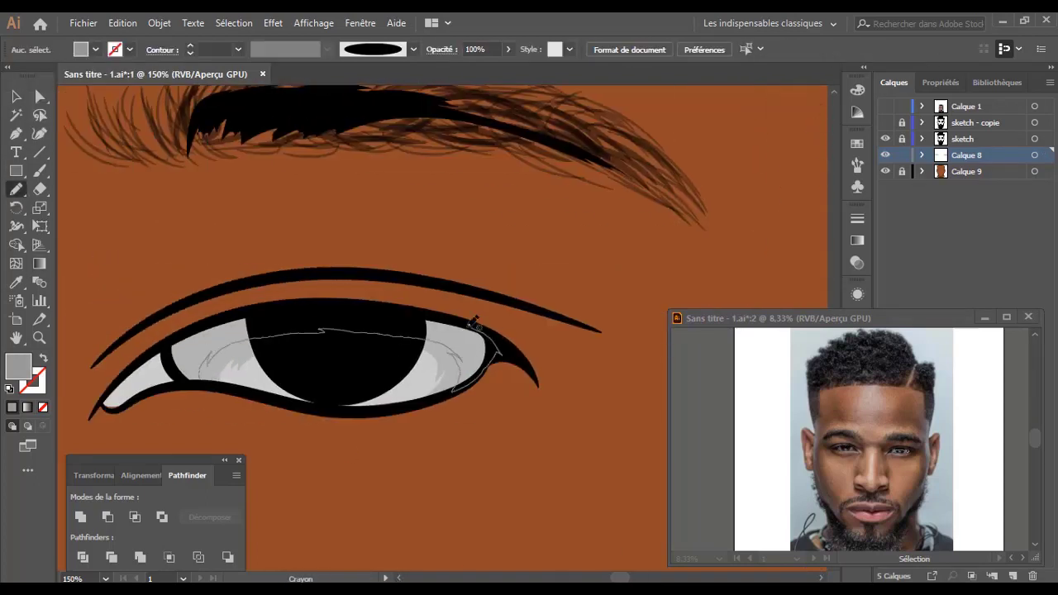
left_click_drag(473, 322, 474, 324)
key("ctrl+shift+a")
scroll(413, 330, "left", 4)
left_click_drag(355, 332, 308, 336)
scroll(414, 330, "right", 5)
Set the fill to reddish brown 8E412D and draw the inner eye-corner shape
double_click(18, 365)
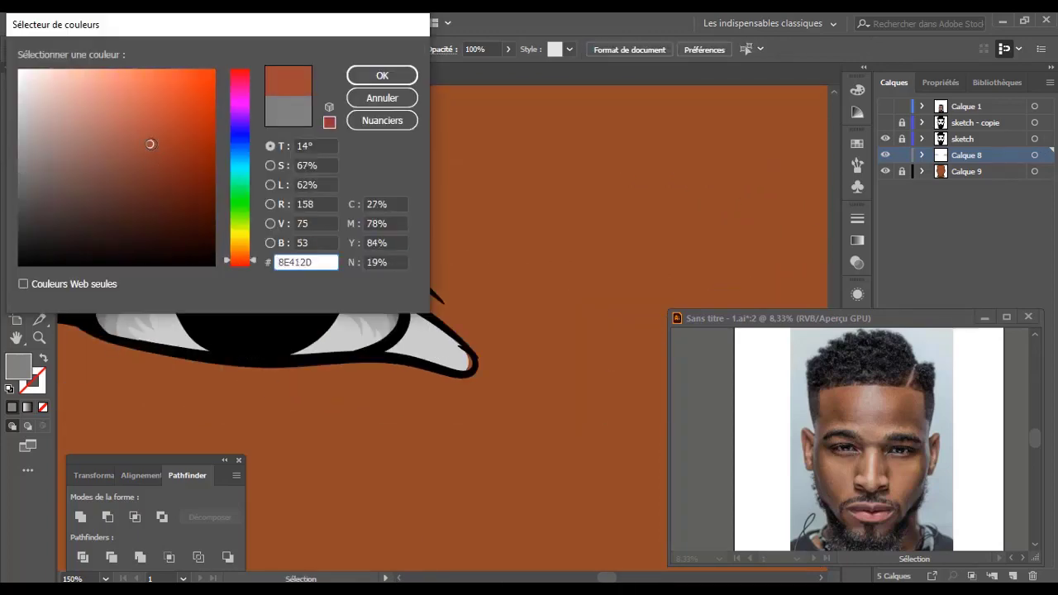
left_click_drag(229, 248, 236, 263)
key("Return")
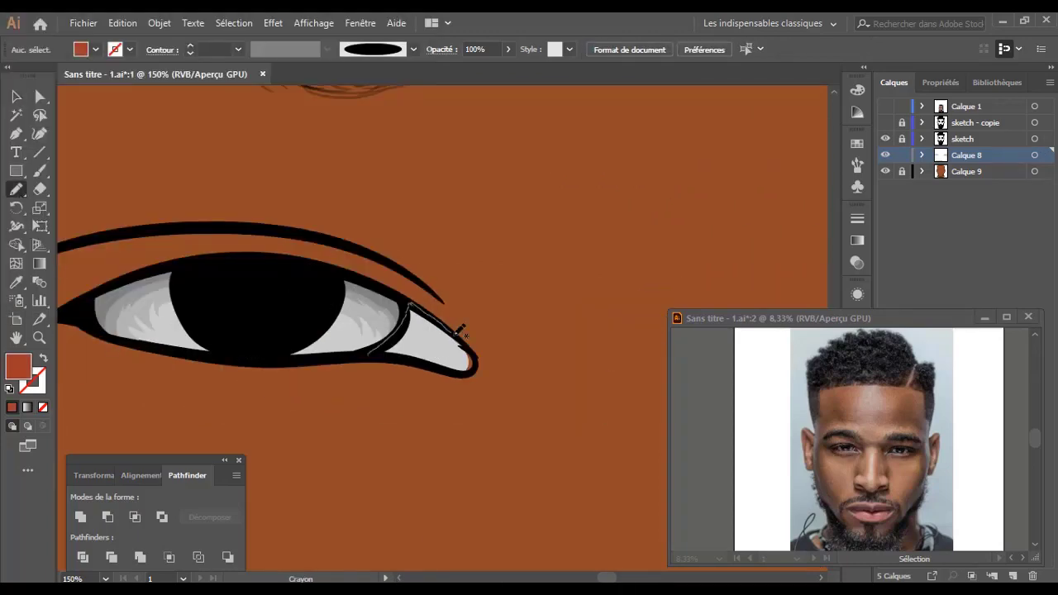
scroll(462, 331, "left", 5)
left_click_drag(248, 348, 314, 372)
scroll(413, 331, "right", 5)
Refine the 8E412D eye-corner shape and sketch a small pupil highlight
double_click(18, 365)
key("Return")
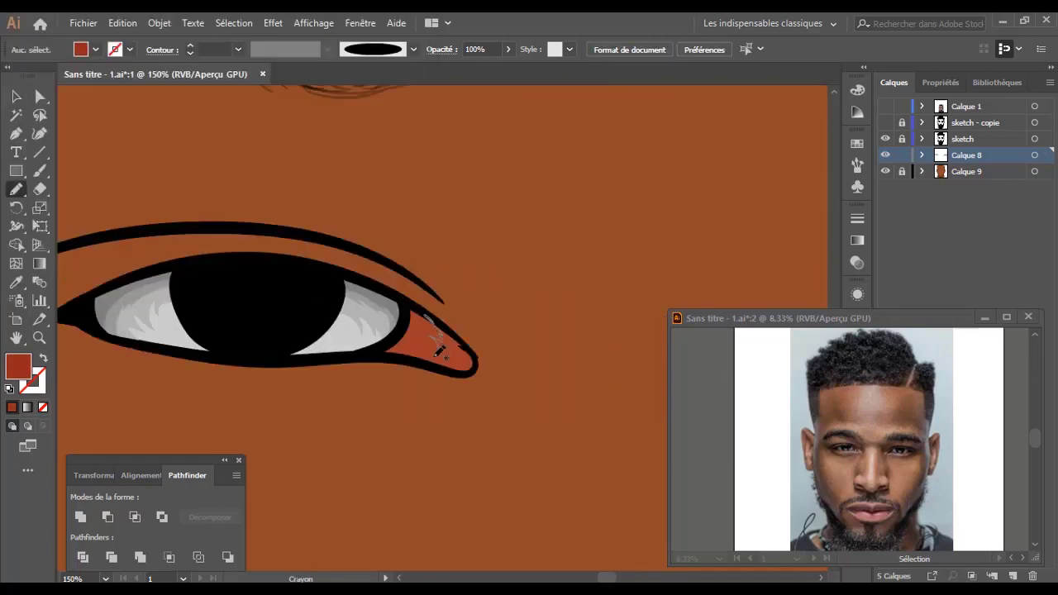
left_click_drag(438, 351, 441, 356)
scroll(438, 351, "up", 5)
key("v")
scroll(330, 248, "down", 5)
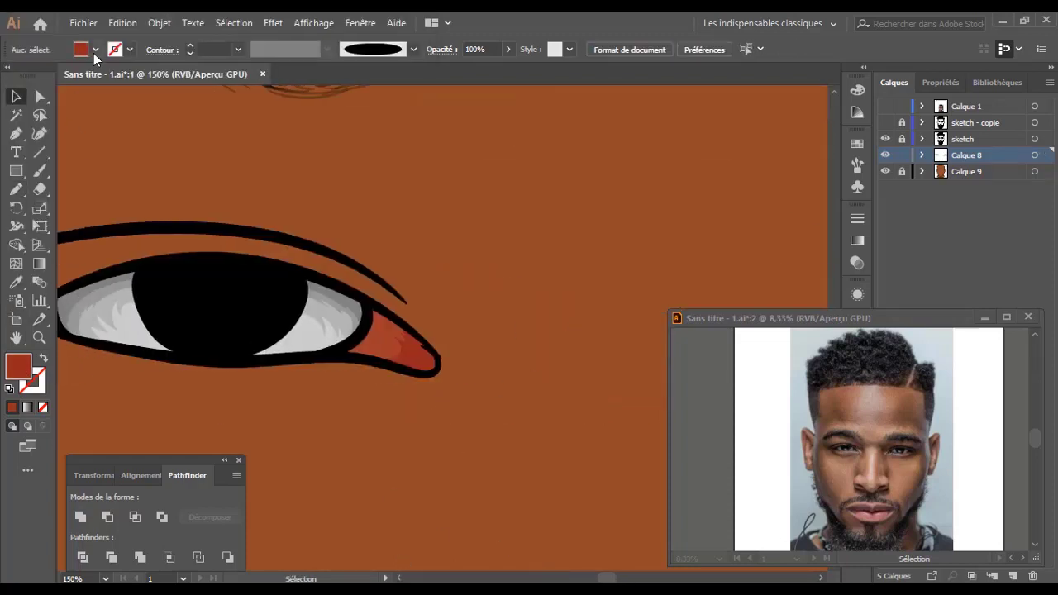
key("n")
left_click_drag(208, 331, 217, 335)
Add a new layer and check the white pupil highlight with the eye in view
left_click(1012, 576)
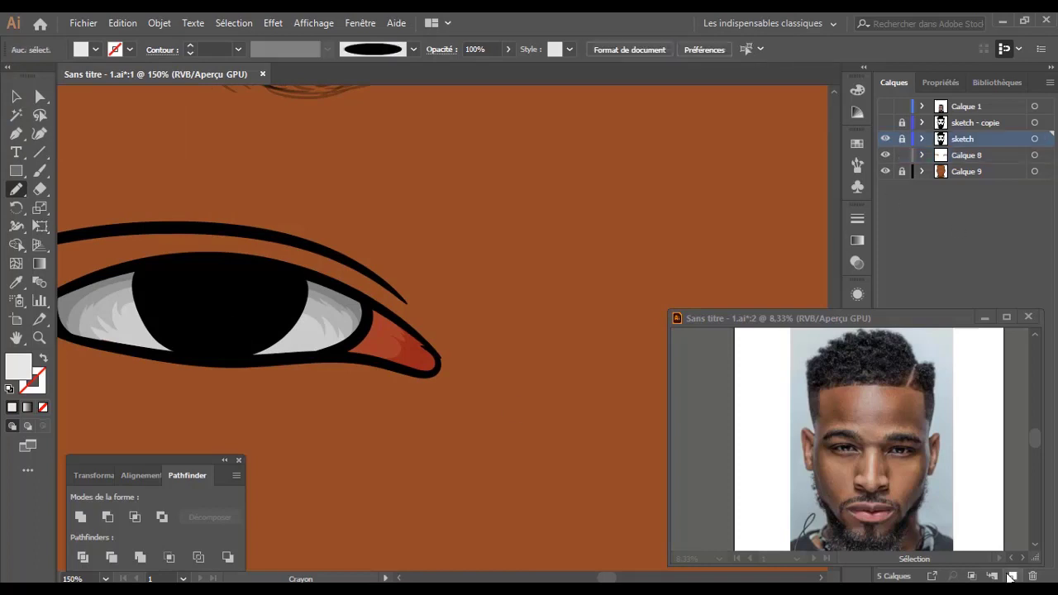
left_click(16, 96)
left_click(212, 335)
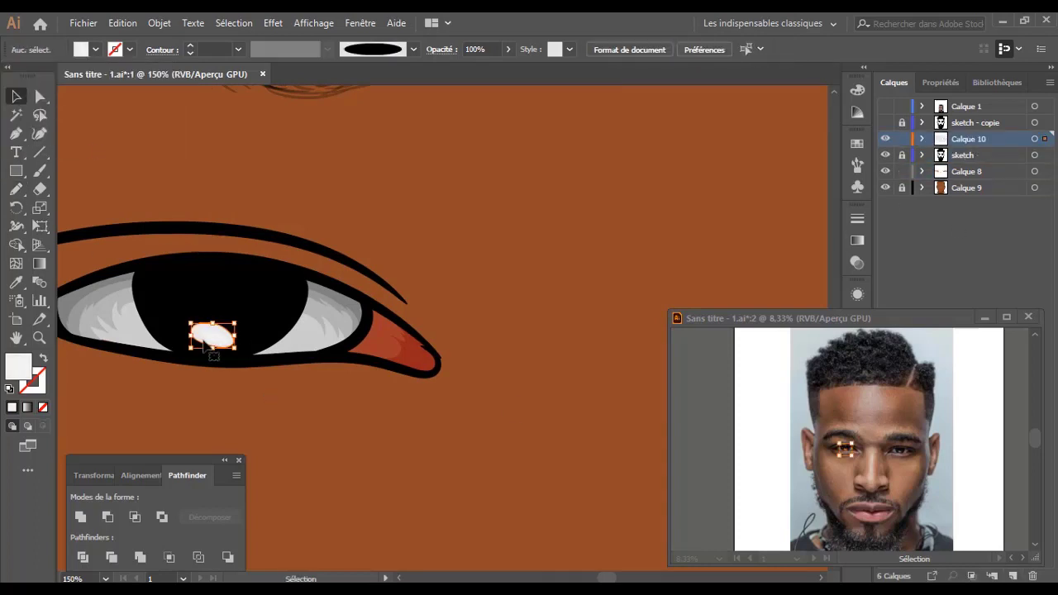
left_click(178, 167)
key("n")
left_click_drag(225, 327, 427, 373)
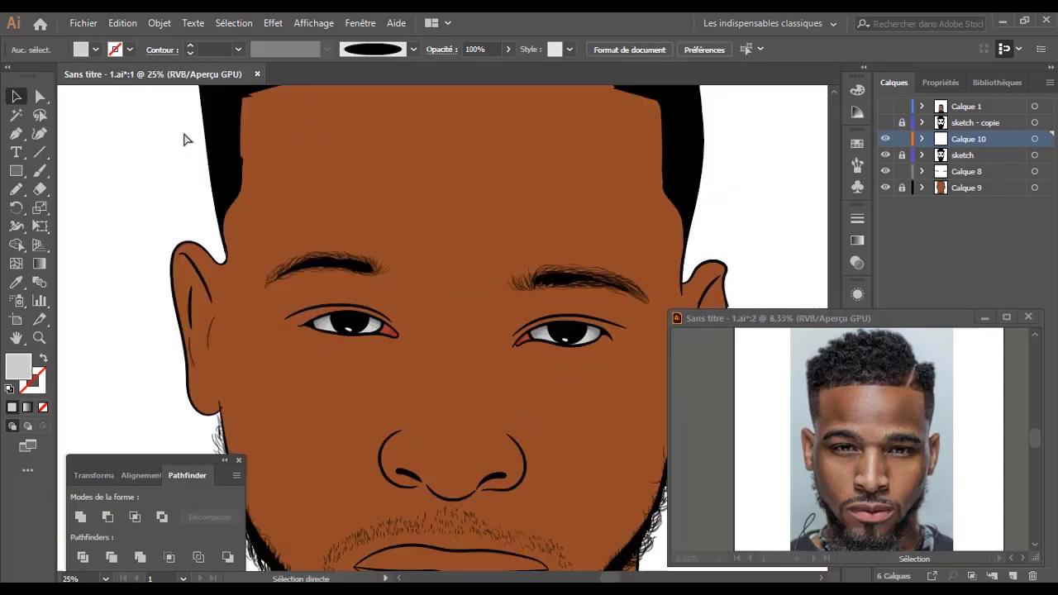
Set the fill to dark brown 2D120D and draw a crescent along the first pupil's lower edge
double_click(22, 368)
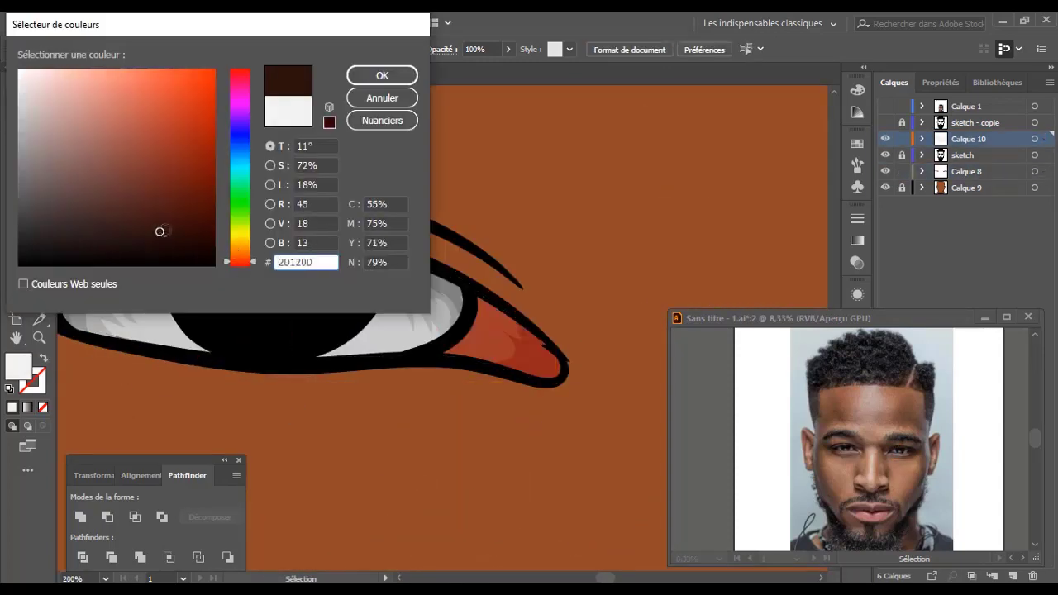
left_click_drag(239, 256, 238, 246)
left_click(383, 74)
key("n")
mouse_move(176, 266)
left_mouse_down()
mouse_move(377, 265)
mouse_move(176, 266)
left_mouse_up()
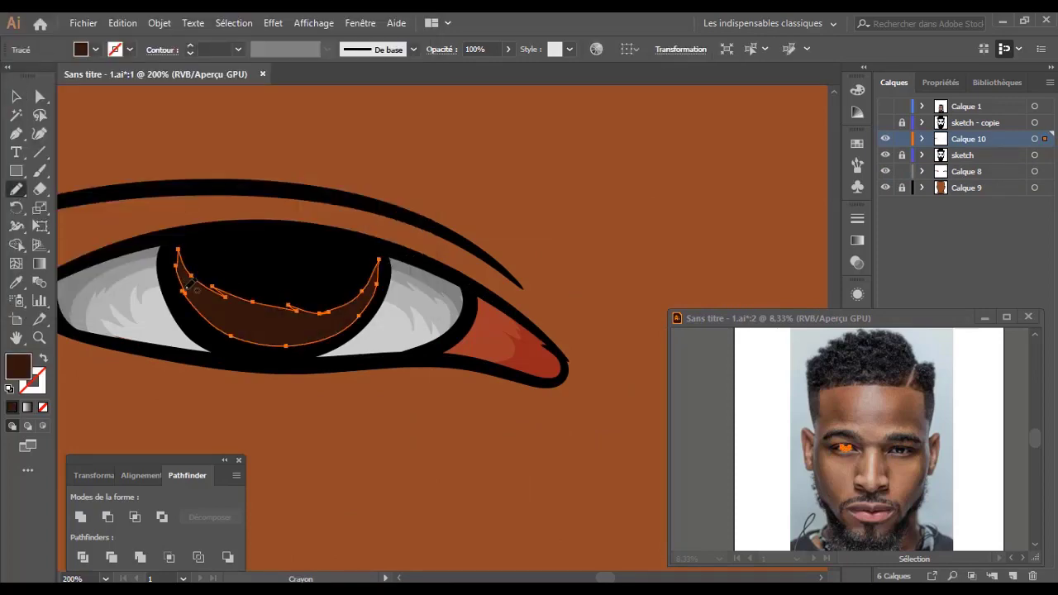
Draw a dark-brown crescent in the other pupil and add its white highlight
double_click(18, 366)
key("Return")
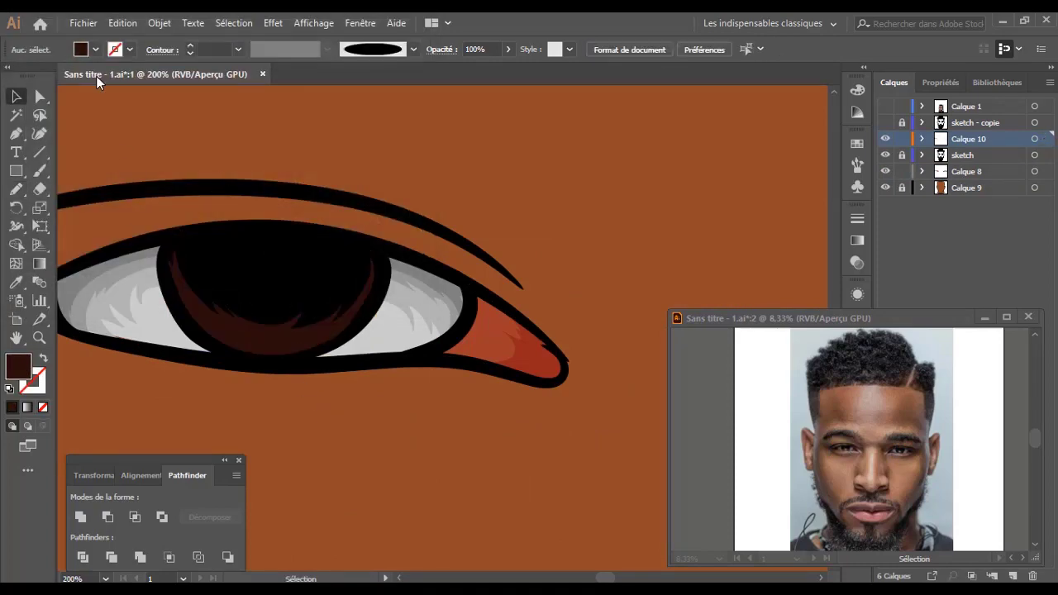
key("n")
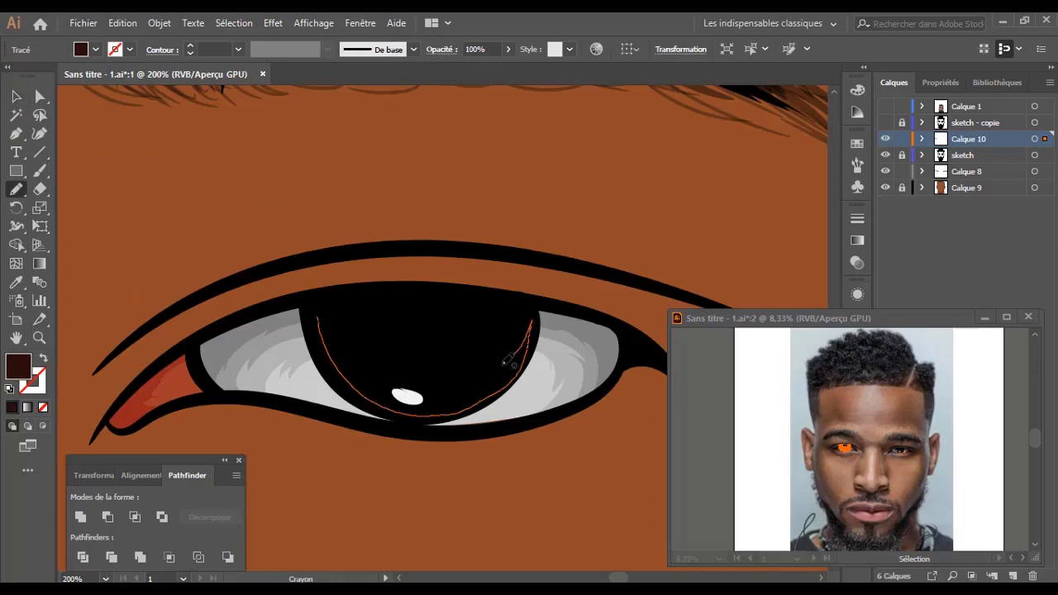
left_click_drag(322, 318, 529, 323)
mouse_move(382, 392)
left_mouse_down()
mouse_move(428, 388)
mouse_move(389, 393)
left_mouse_up()
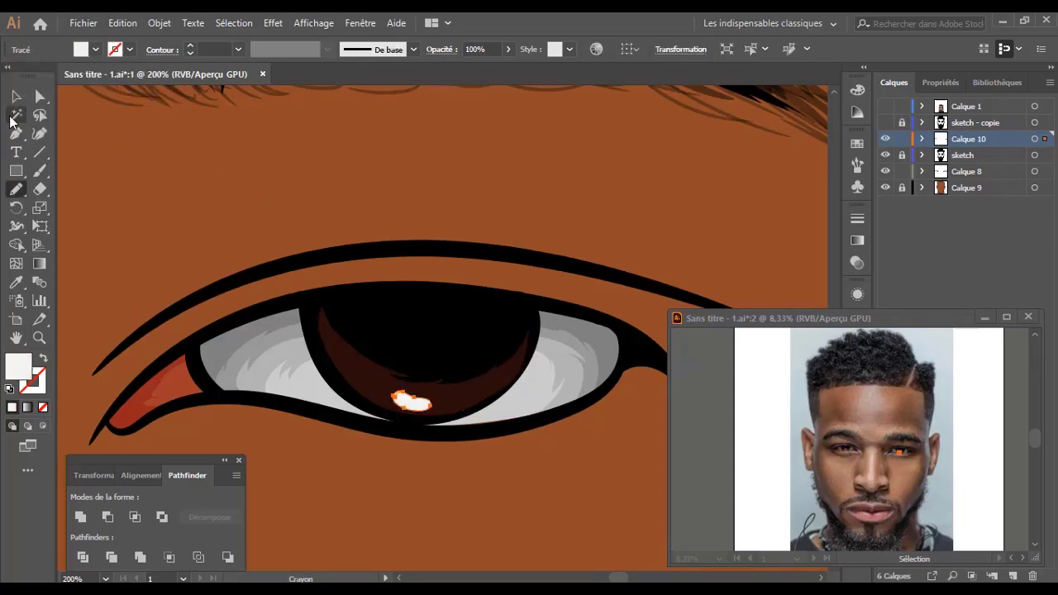
key("ctrl+0")
scroll(374, 354, "up", 5)
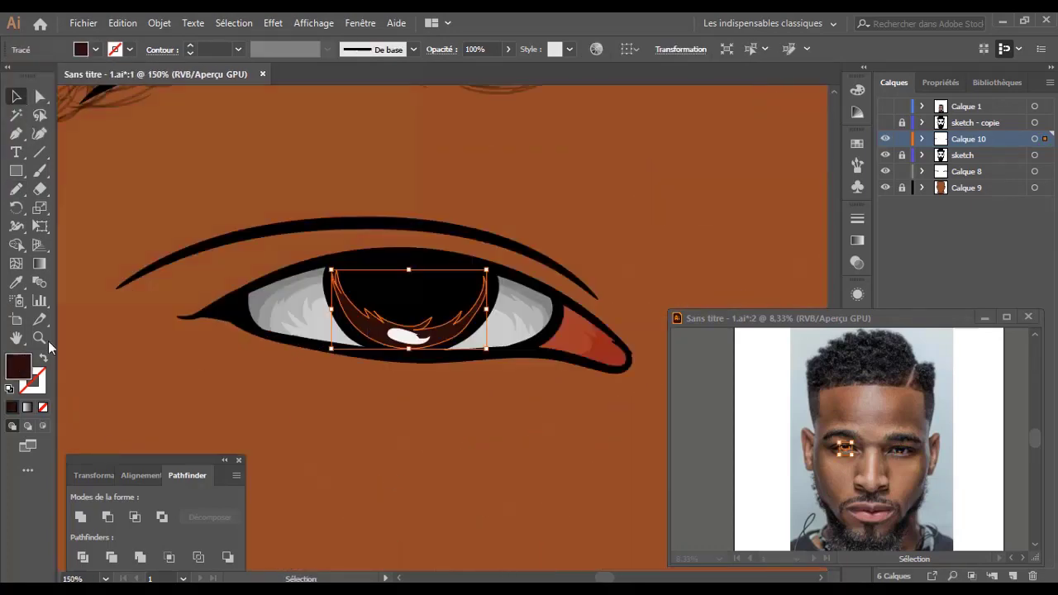
Apply an eyedropper-sampled colour to the first pupil crescent, then select layer Calque 9
left_click(95, 50)
key("i")
left_click(307, 484)
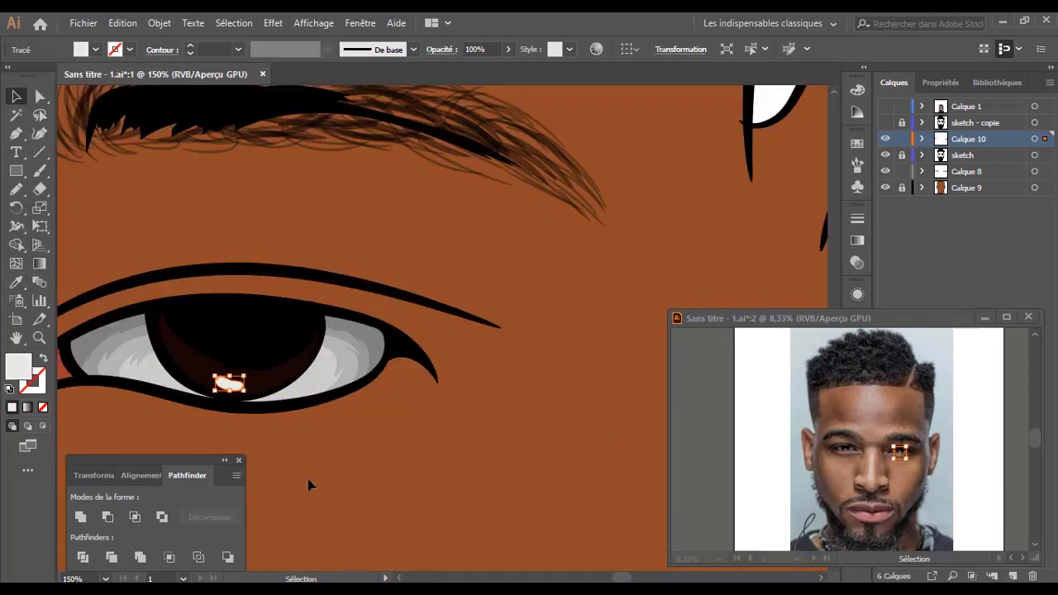
key("v")
key("ctrl+shift+a")
key("ctrl+0")
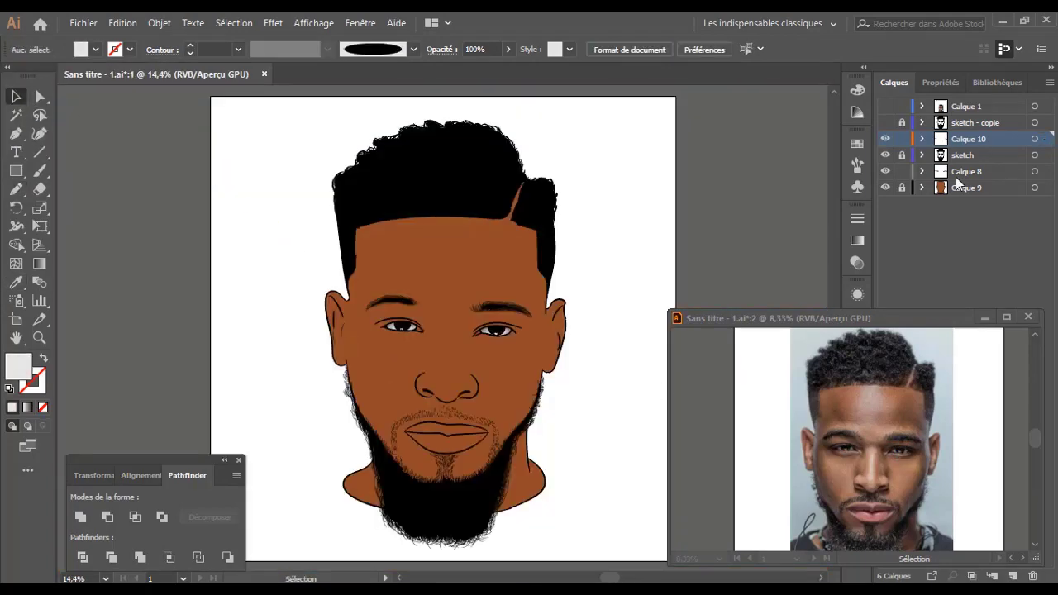
left_click(959, 188)
key("ctrl+l")
Add a layer above Calque 9 and set the Pencil fill to brown 874422
key("i")
left_click(378, 252)
double_click(18, 365)
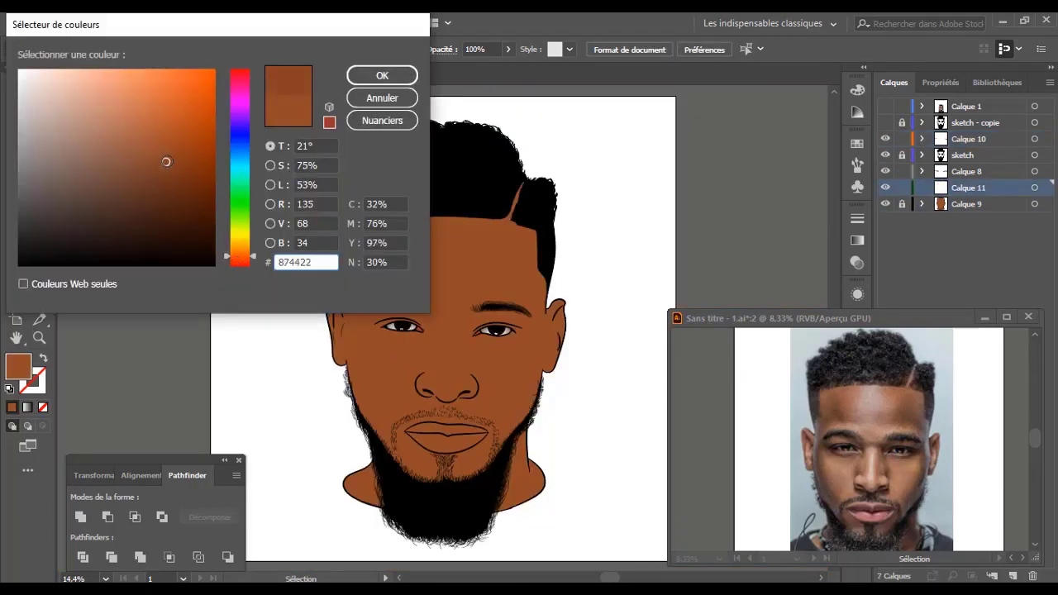
key("Return")
double_click(15, 188)
key("Return")
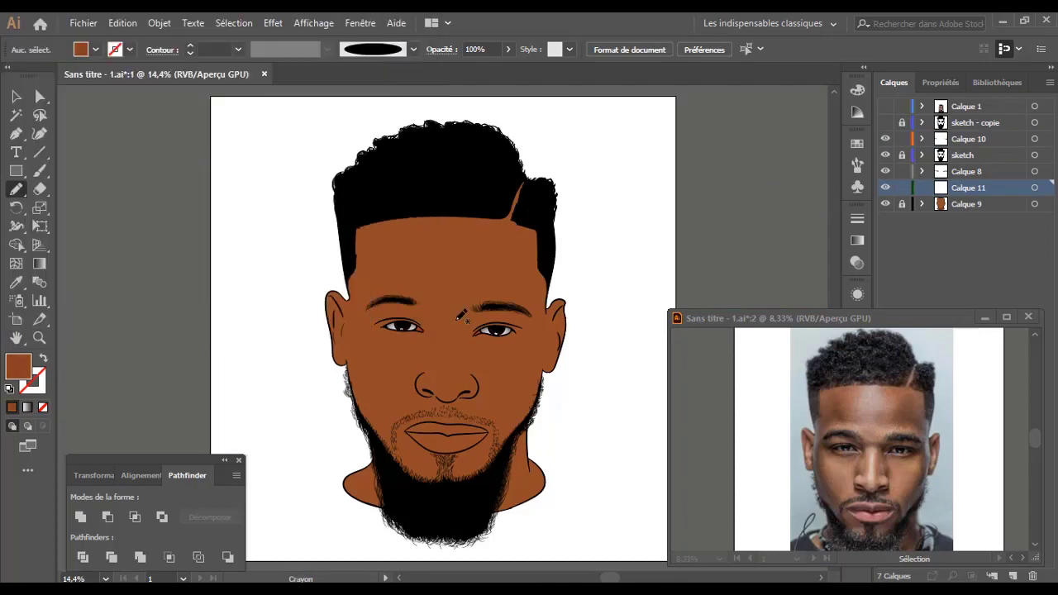
key("ctrl+plus")
key("ctrl+plus")
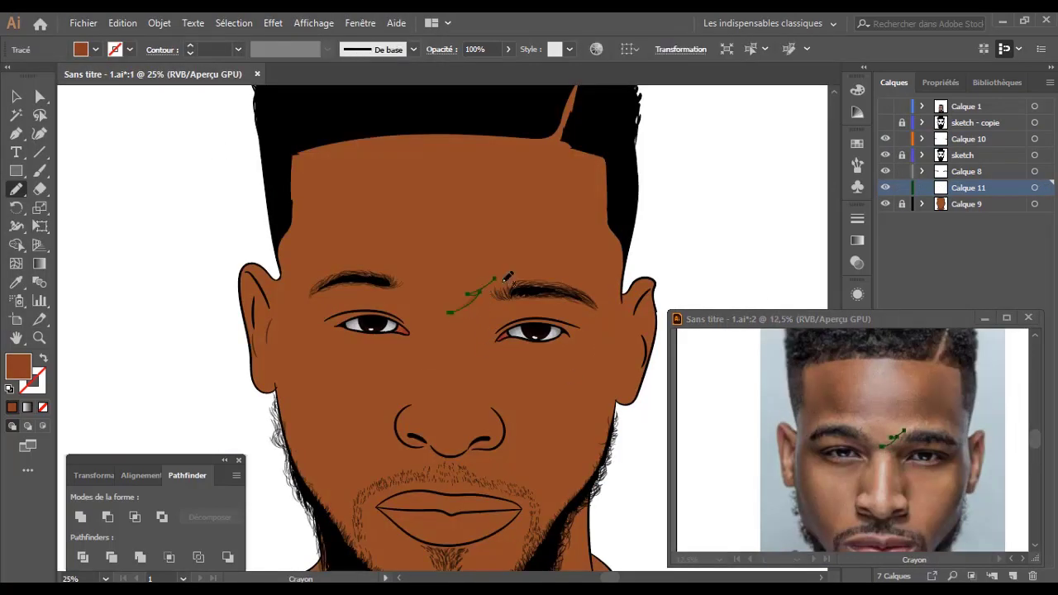
Draw 874422 shadow shapes between the brows, around the left eye and cheek, and along the nose
left_click_drag(475, 319, 440, 307)
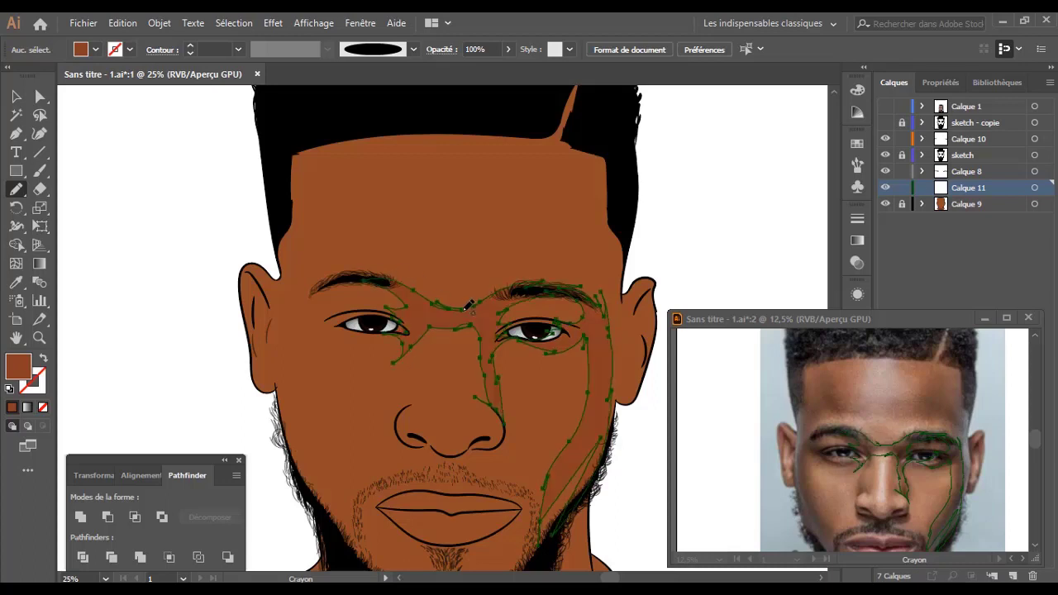
left_click(225, 229, "ctrl")
key("ctrl+plus")
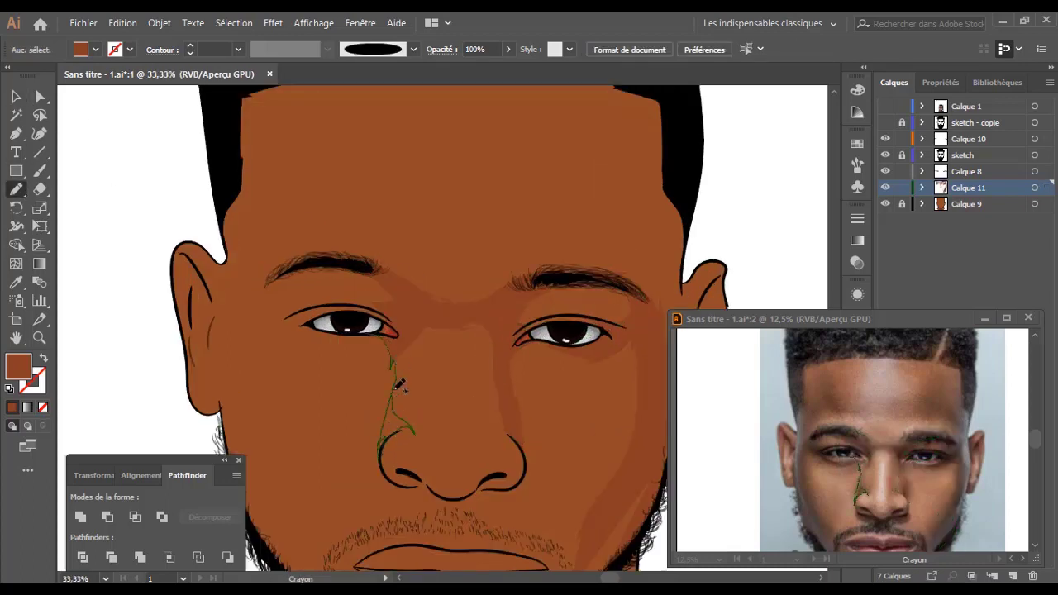
key("ctrl+z")
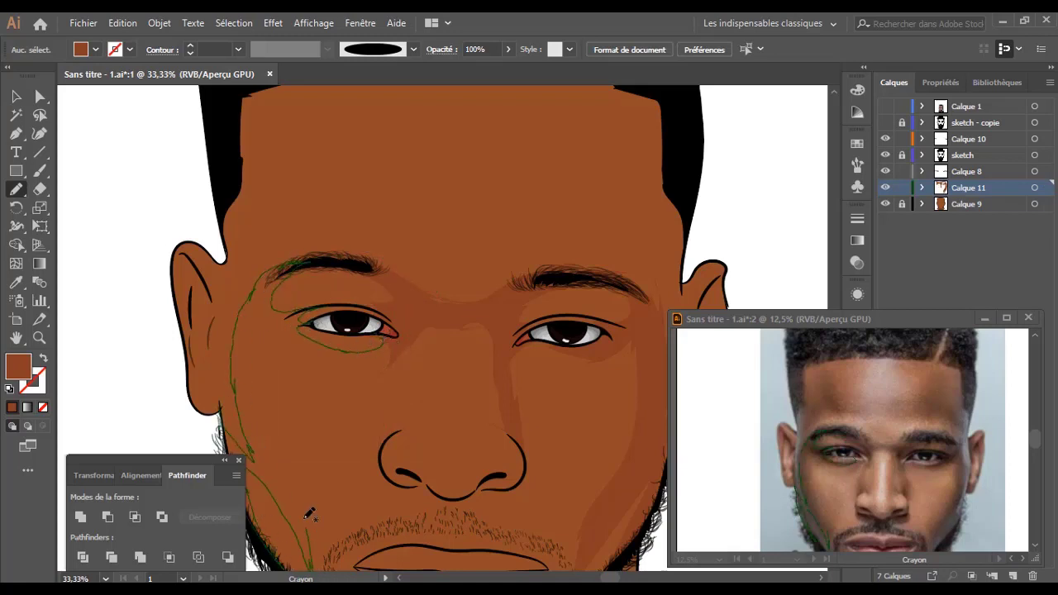
left_click_drag(312, 345, 364, 325)
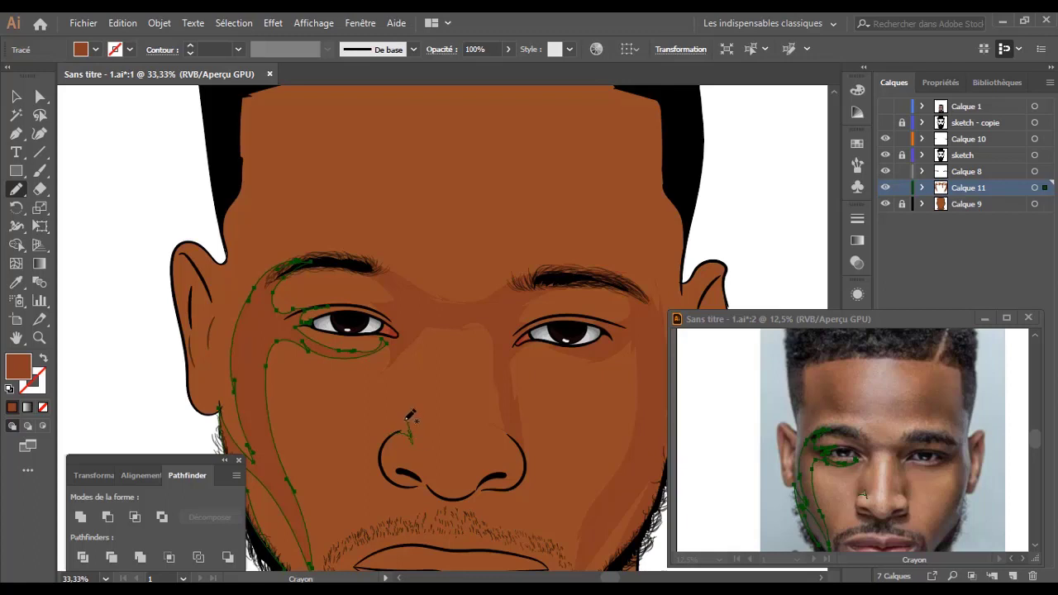
mouse_move(400, 361)
left_mouse_down()
mouse_move(393, 468)
mouse_move(425, 479)
left_mouse_up()
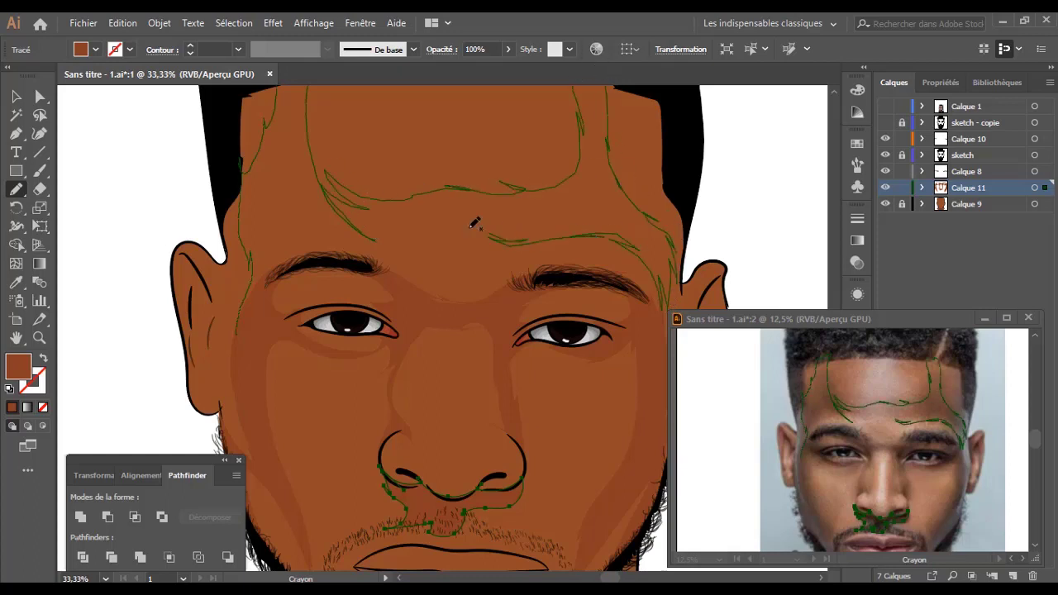
Delete the stray forehead stroke and shade the left ear down to the earlobe
key("ctrl+a")
key("Delete")
key("a")
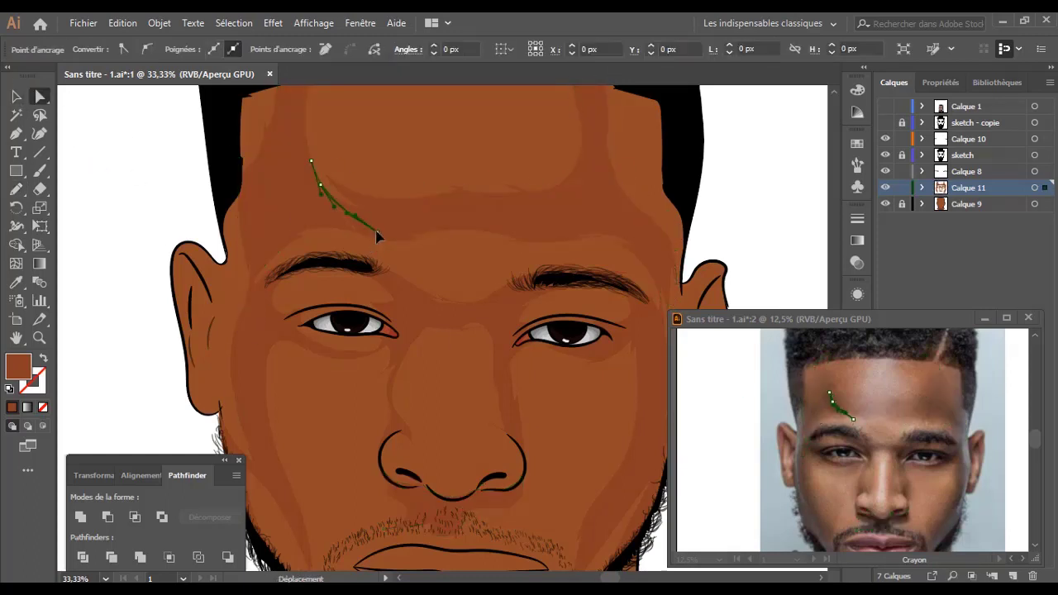
key("Delete")
key("n")
left_click_drag(174, 258, 198, 263)
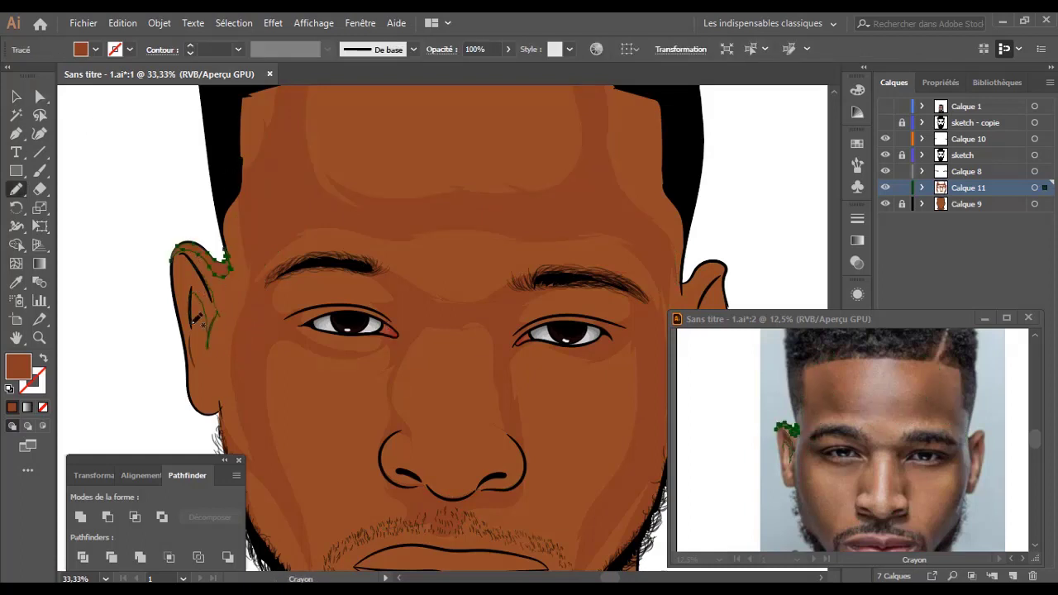
mouse_move(195, 323)
left_mouse_down()
mouse_move(192, 366)
mouse_move(247, 401)
left_mouse_up()
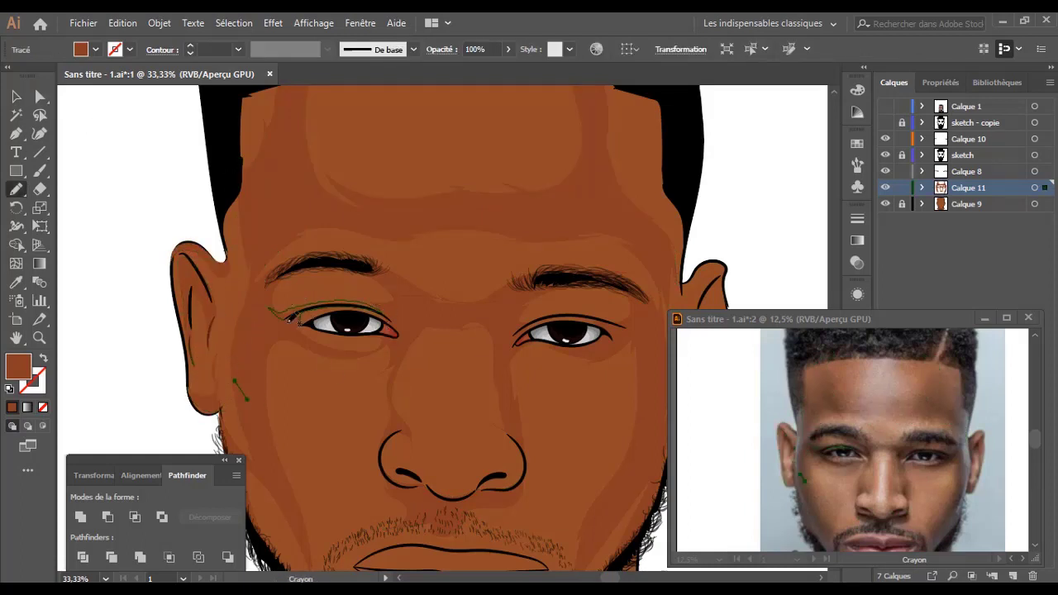
Remove the shape under the right eye and shade the nostrils and nose bridge
key("a")
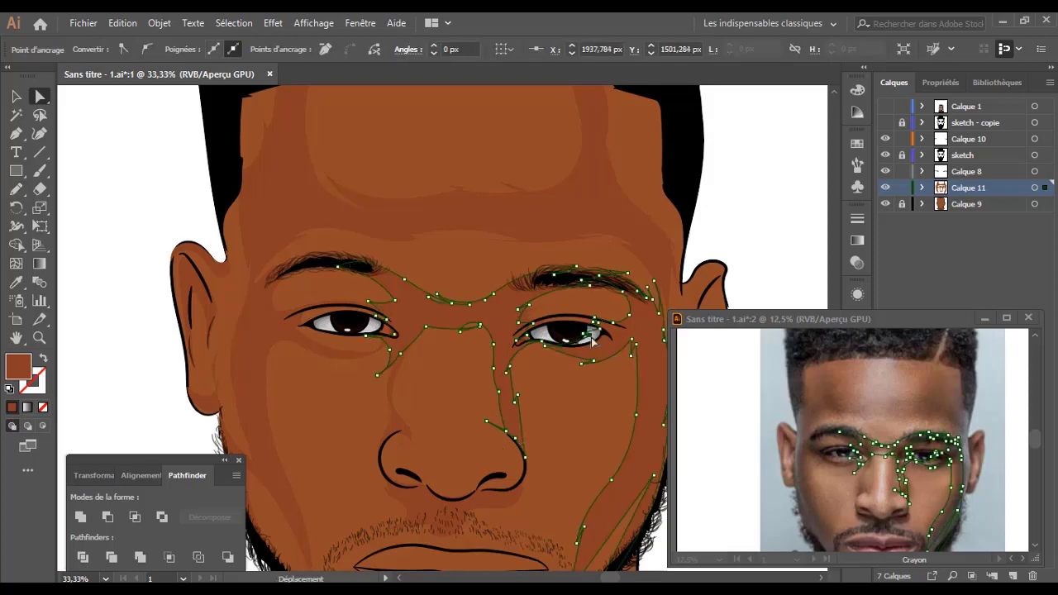
left_click(570, 347)
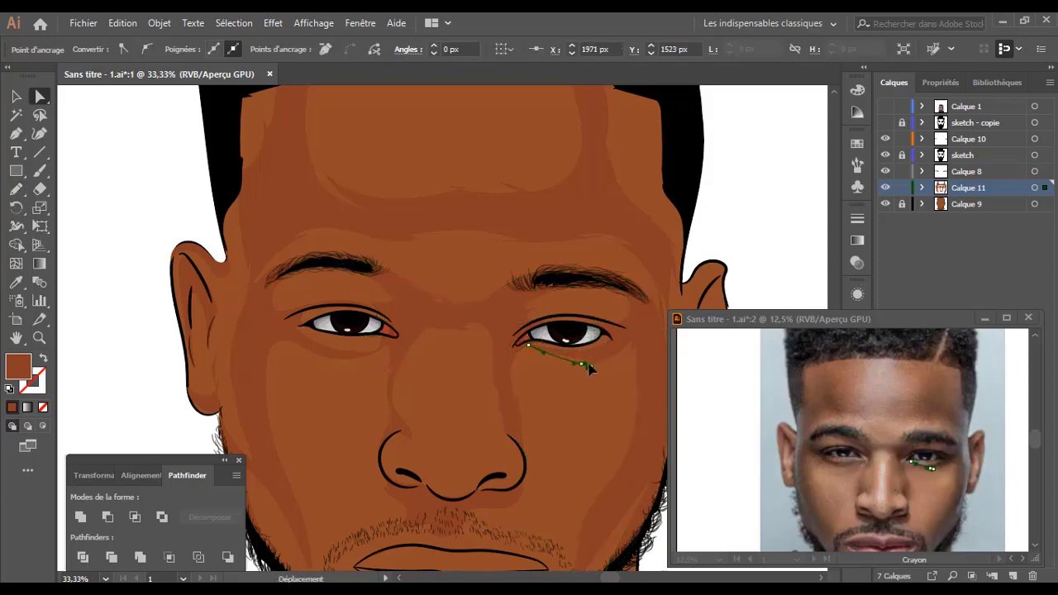
key("Delete")
key("n")
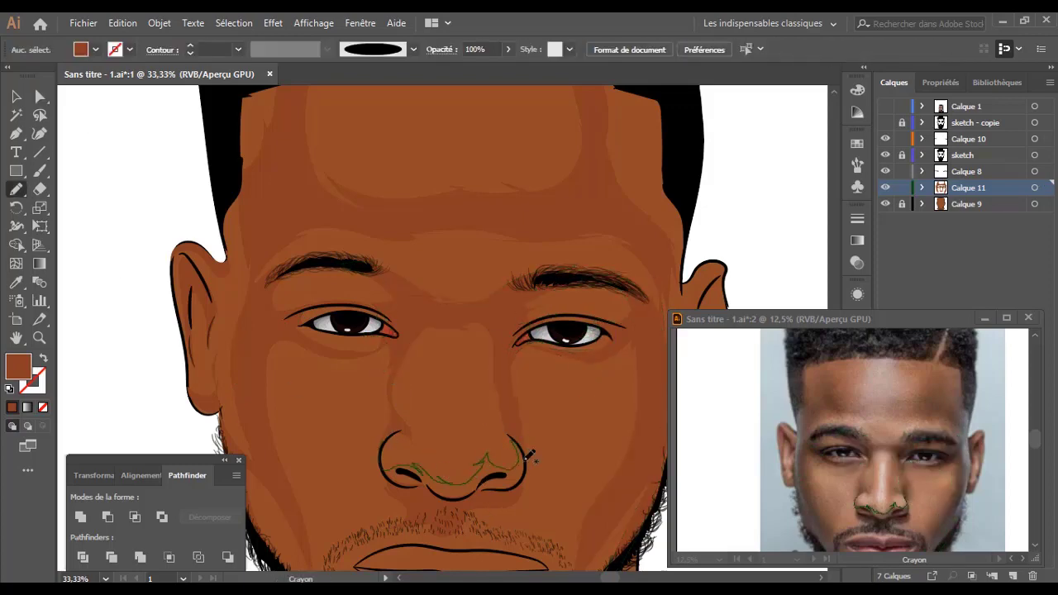
left_click_drag(428, 488, 388, 467)
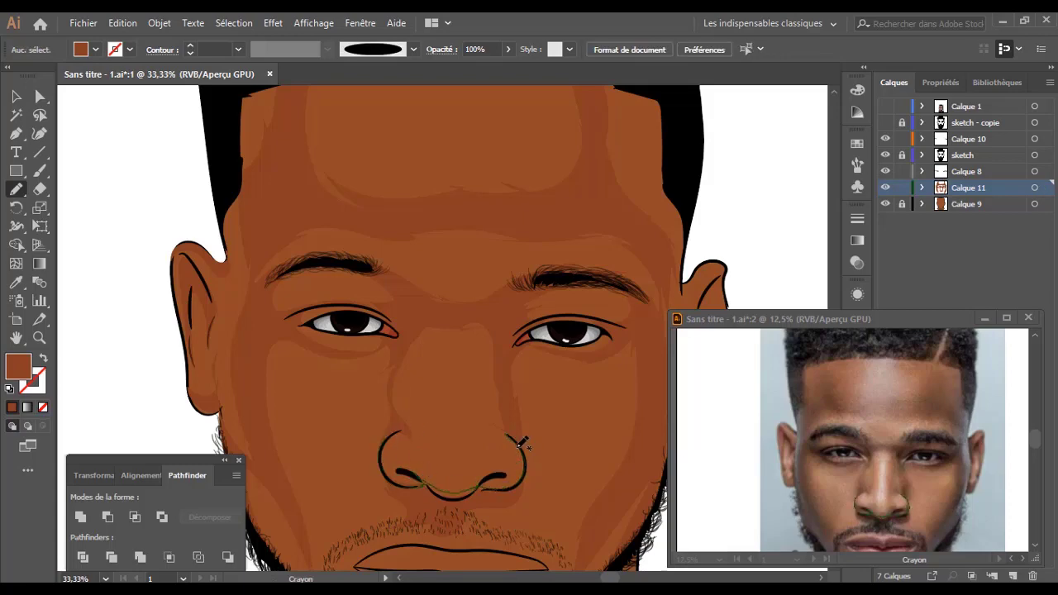
left_click_drag(521, 442, 506, 435)
left_click_drag(401, 354, 397, 362)
scroll(496, 331, "right", 3)
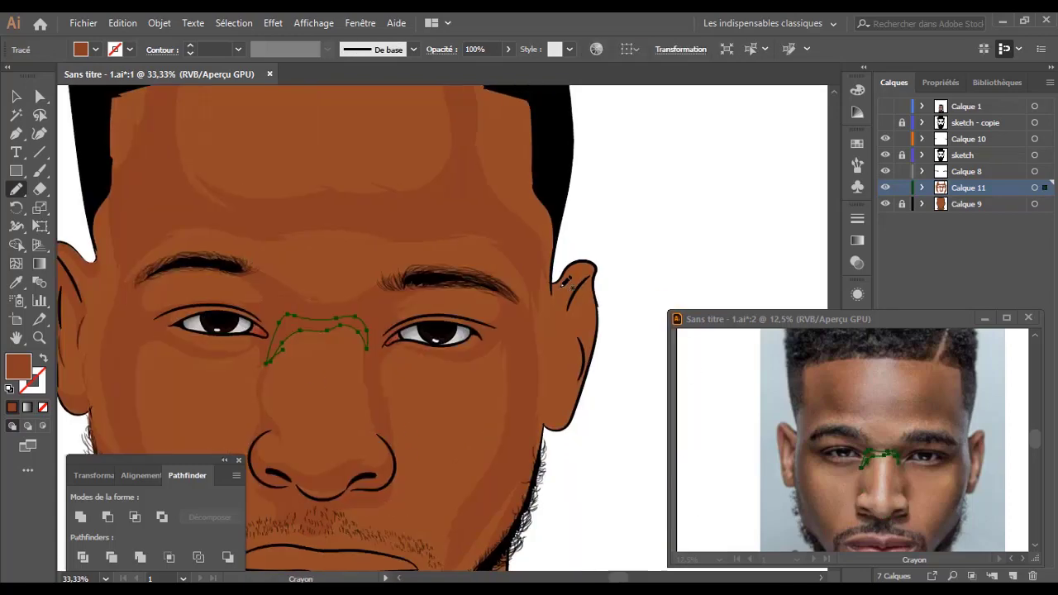
Shade the top and side of the right ear and add two forehead shading shapes
left_click_drag(586, 257, 596, 277)
mouse_move(574, 329)
left_mouse_down()
mouse_move(552, 392)
mouse_move(574, 387)
left_mouse_up()
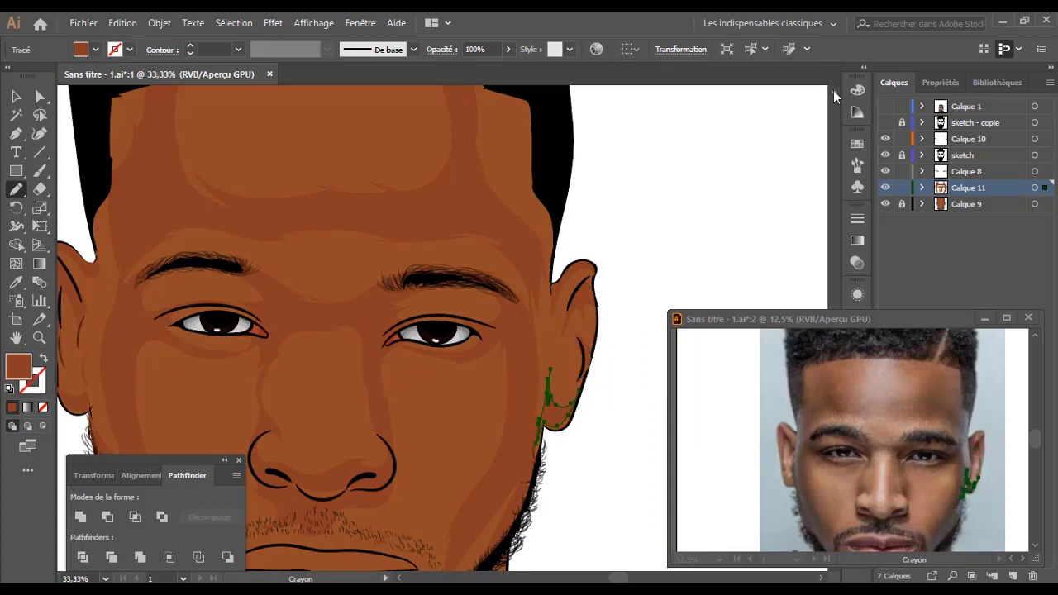
scroll(496, 289, "up", 2)
left_click_drag(189, 259, 246, 157)
left_click_drag(246, 312, 312, 279)
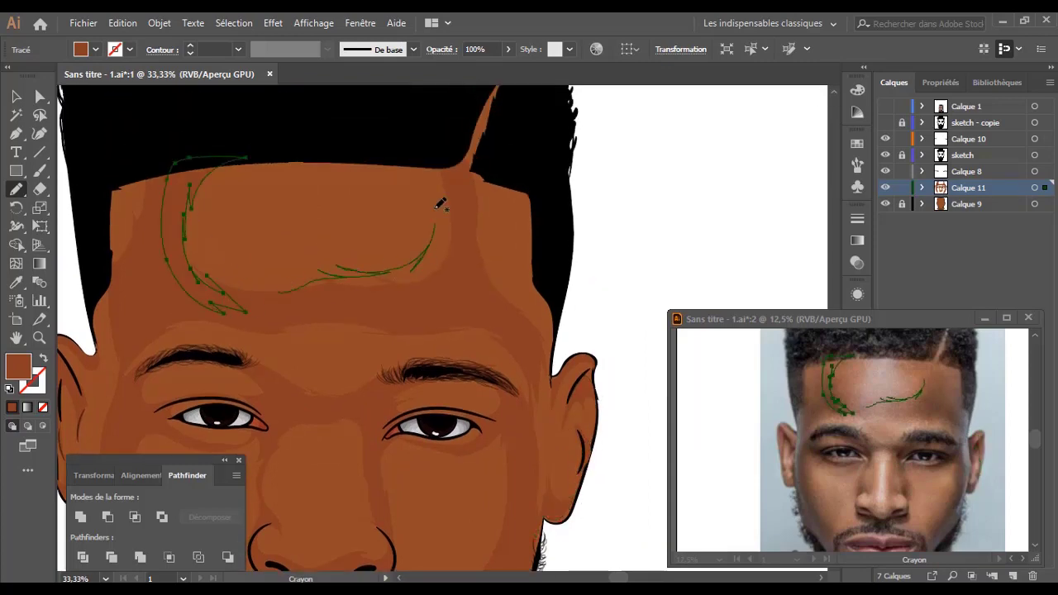
key("ctrl+shift+a")
Add a shading stroke along the temple
key("v")
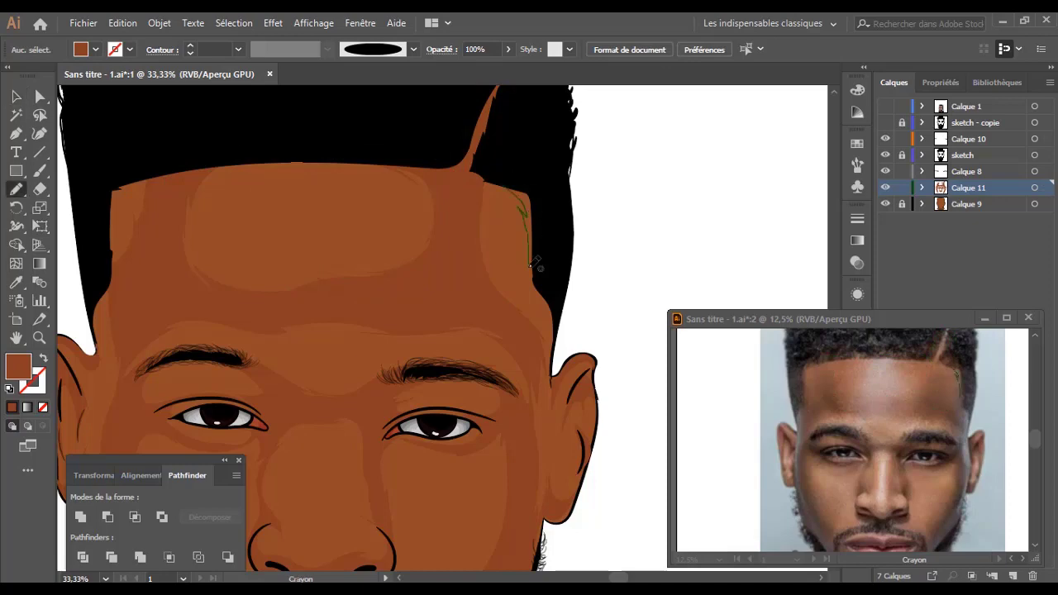
left_click(16, 189)
left_click_drag(122, 393, 109, 335)
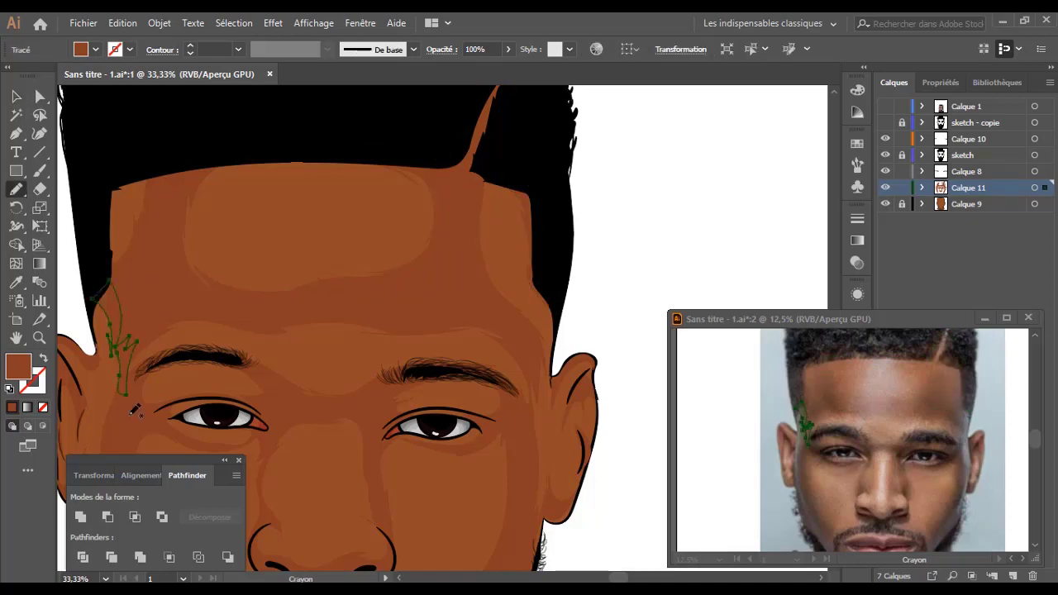
scroll(852, 438, "down", 5)
scroll(496, 331, "down", 5)
scroll(757, 562, "left", 3)
Draw shading along the right side of the beard
scroll(757, 562, "down", 3)
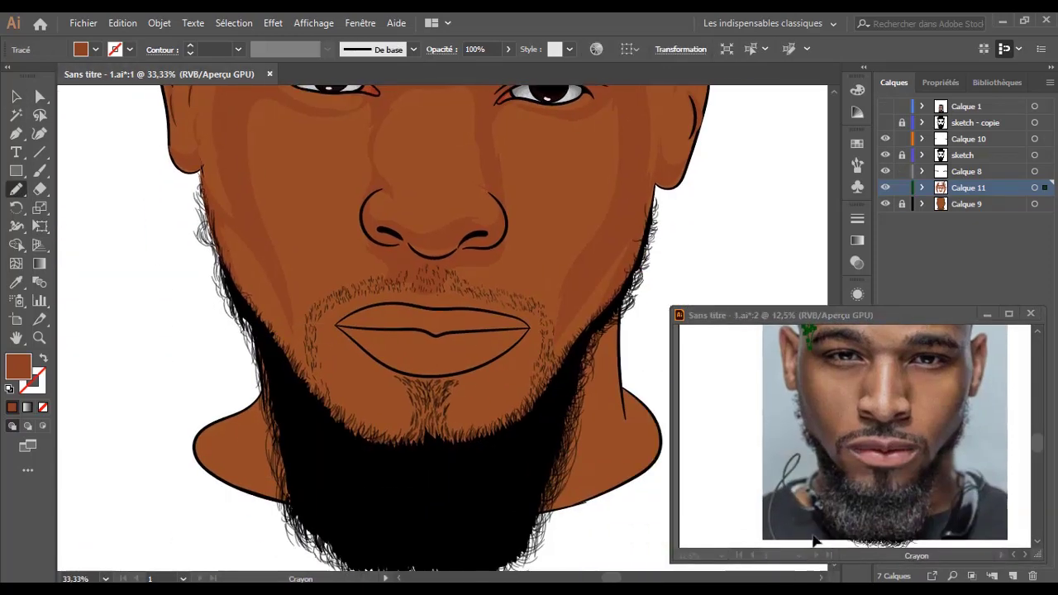
key("ctrl+shift+a")
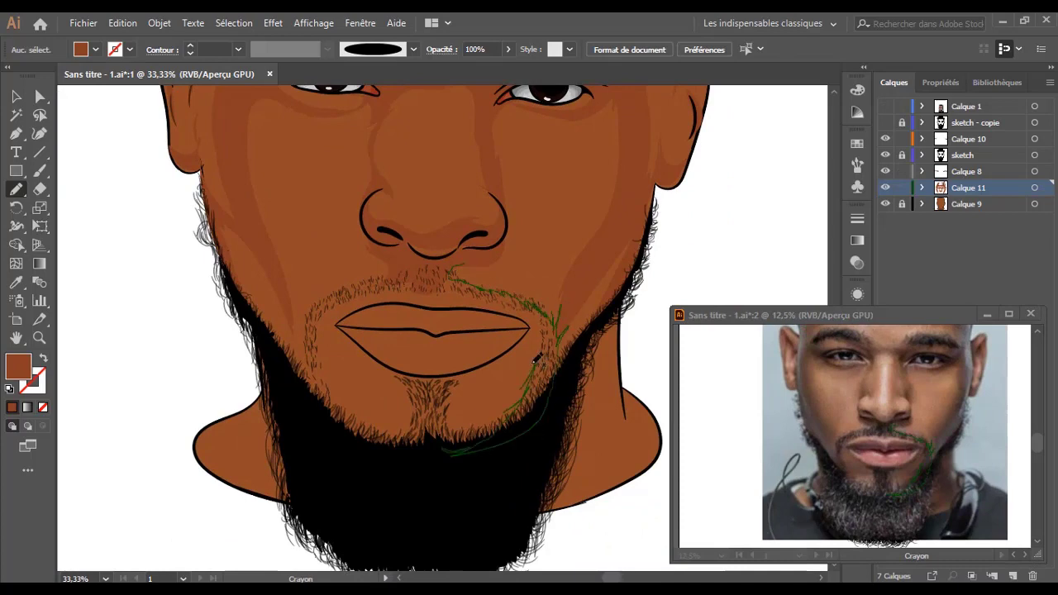
left_click_drag(514, 347, 463, 277)
key("ctrl+shift+a")
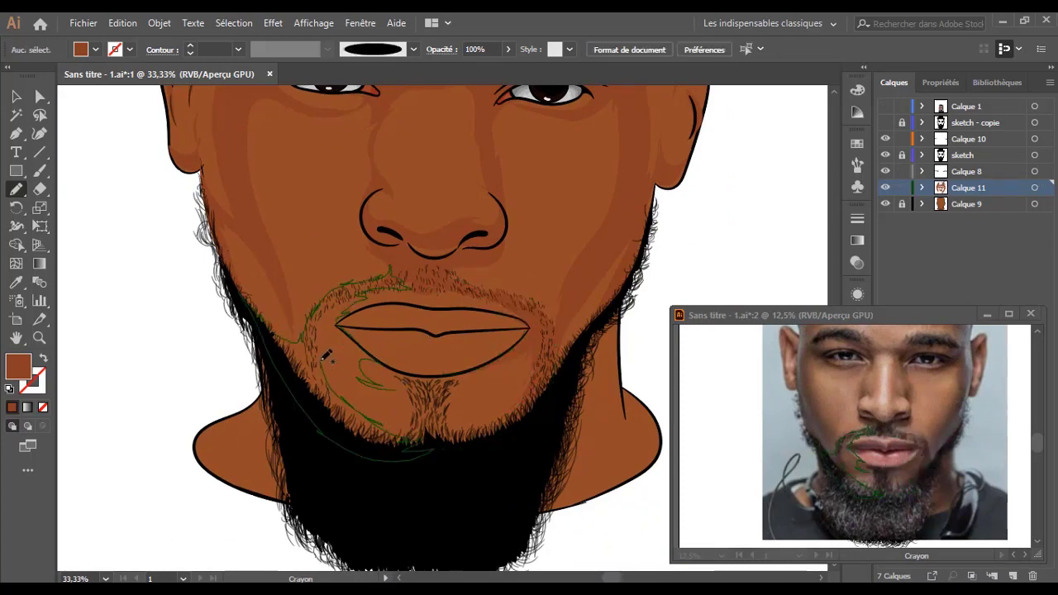
Add shadow shapes around the chin, along the neck and at the left beard edge
left_click_drag(325, 354, 327, 358)
left_click_drag(414, 376, 481, 409)
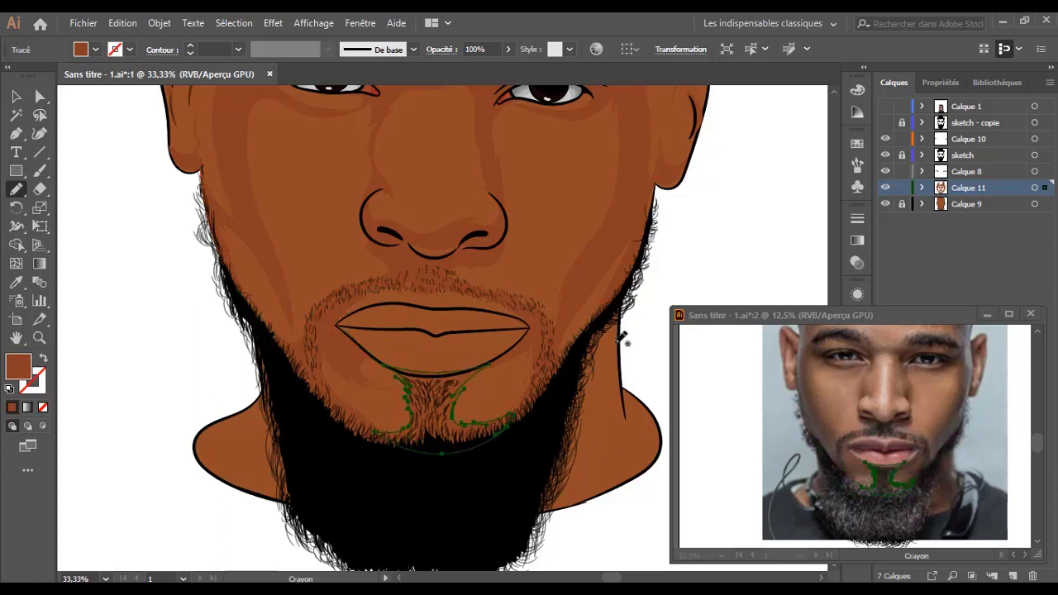
left_click_drag(614, 444, 611, 319)
left_click_drag(242, 420, 250, 444)
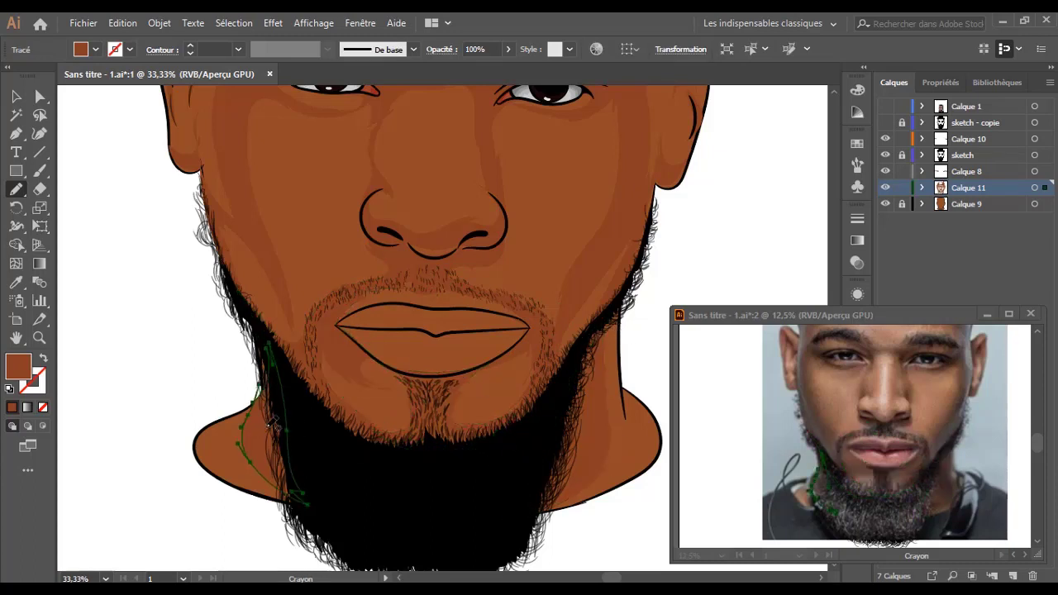
key("v")
Add a stroke beside the nose, fit the artboard in view and save the file
scroll(273, 194, "up", 5)
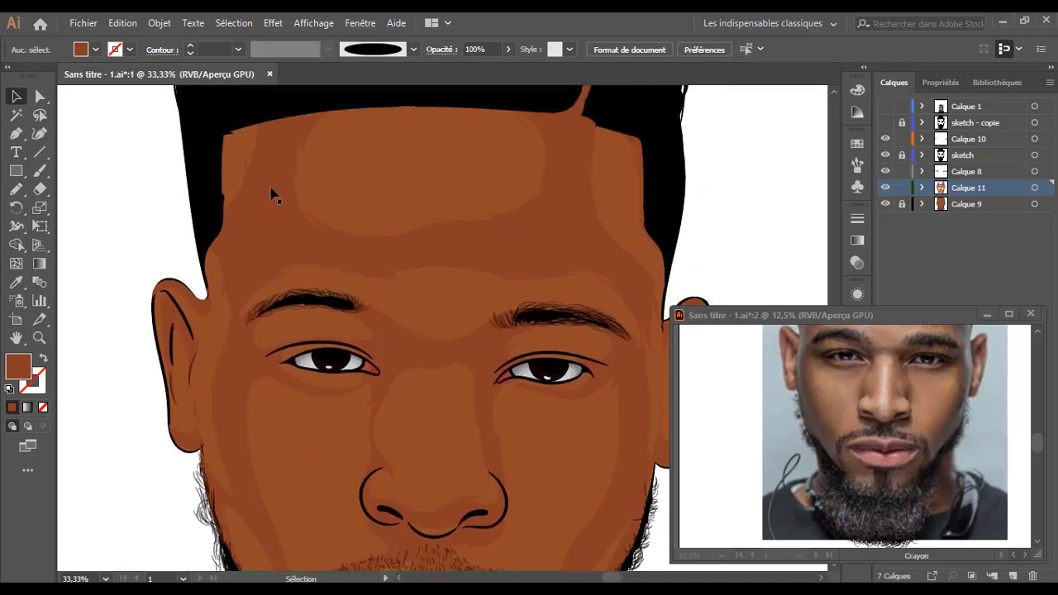
key("n")
mouse_move(449, 366)
left_mouse_down()
mouse_move(476, 378)
mouse_move(411, 382)
left_mouse_up()
key("v")
key("ctrl+shift+a")
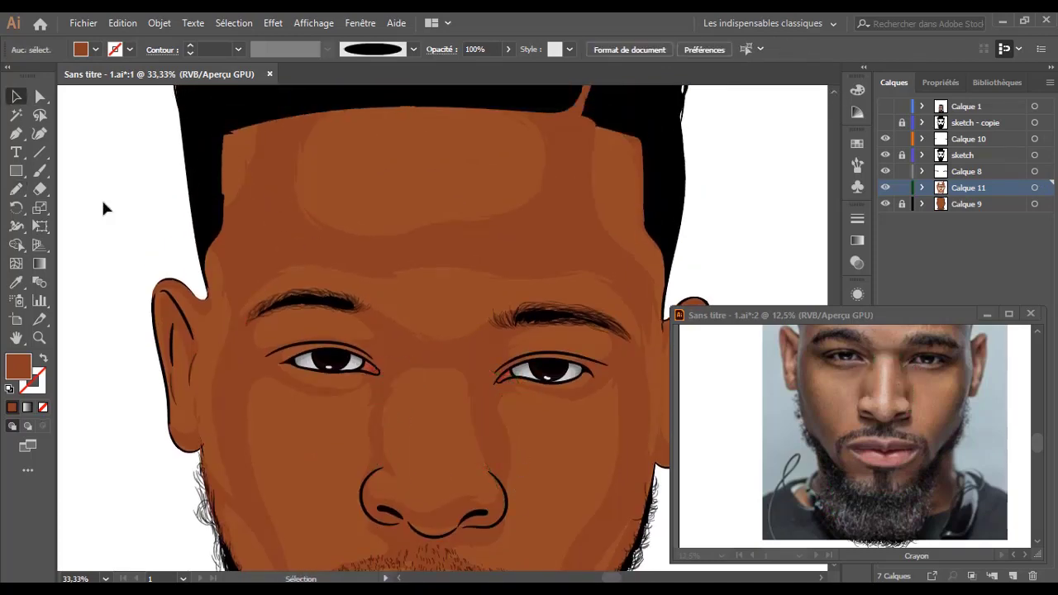
key("ctrl+0")
key("ctrl+s")
Create a new layer, Calque 12, zoom in on the face, and move it below Calque 11
key("ctrl+l")
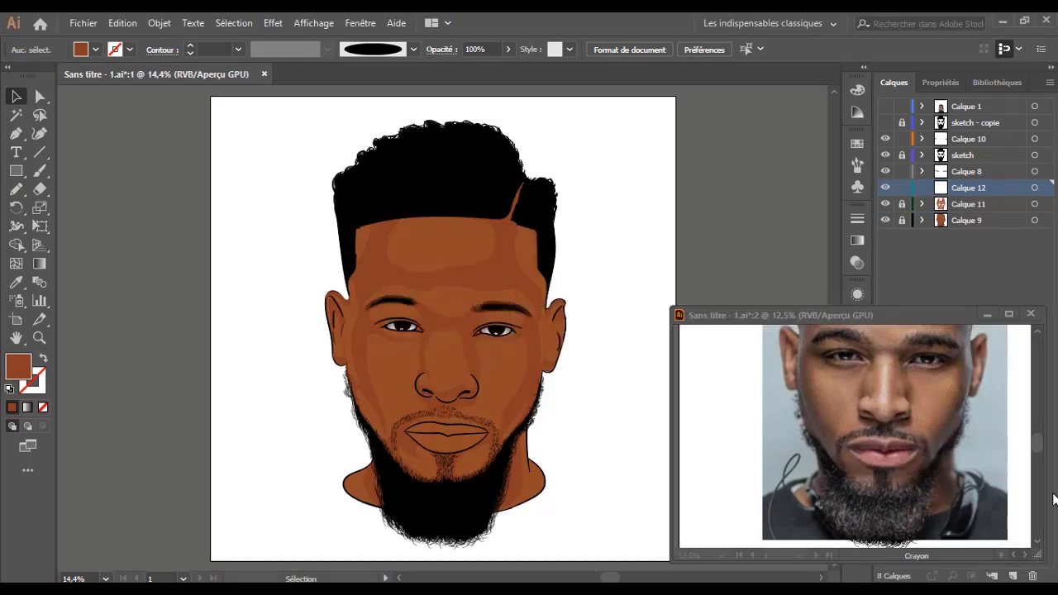
key("n")
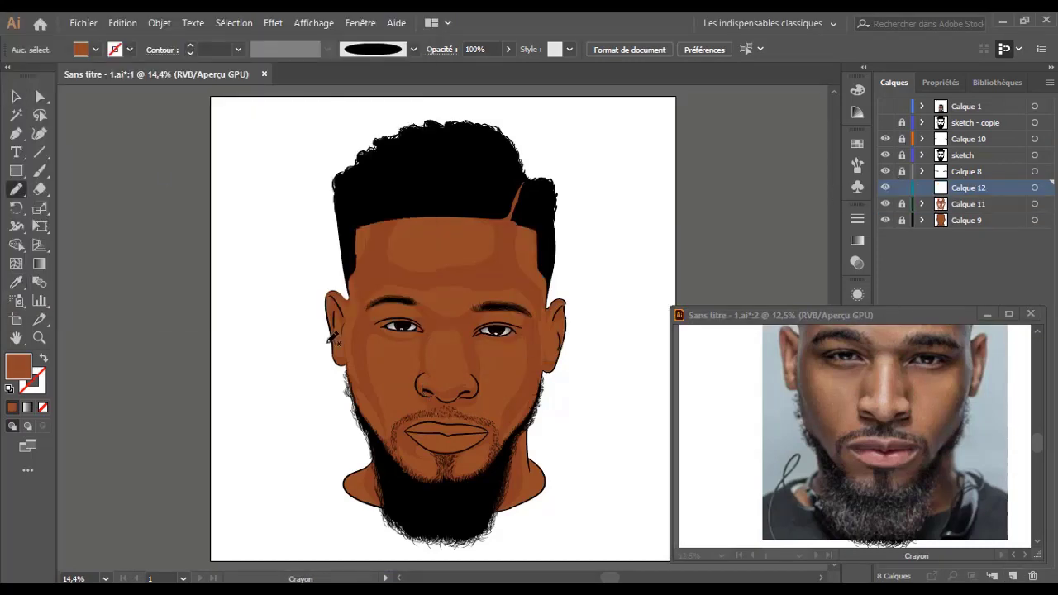
scroll(856, 429, "up", 3)
key("k")
key("ctrl+plus")
key("ctrl+plus")
key("ctrl+plus")
scroll(833, 573, "down", 3)
key("n")
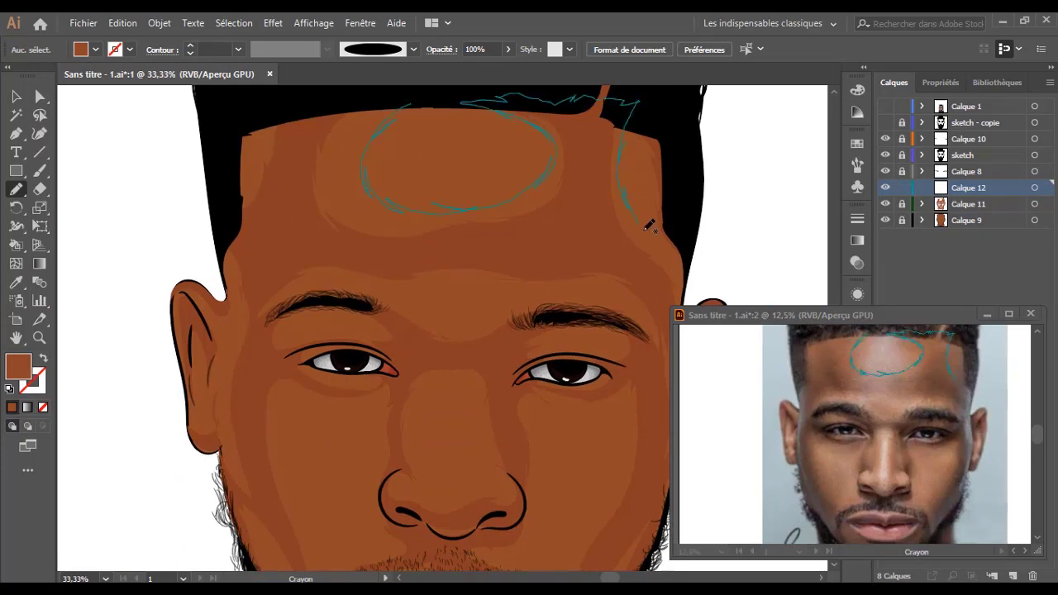
left_click_drag(968, 187, 968, 214)
Sketch trial pencil shapes over the forehead and temple, undoing the unwanted strokes
left_click_drag(360, 107, 337, 174)
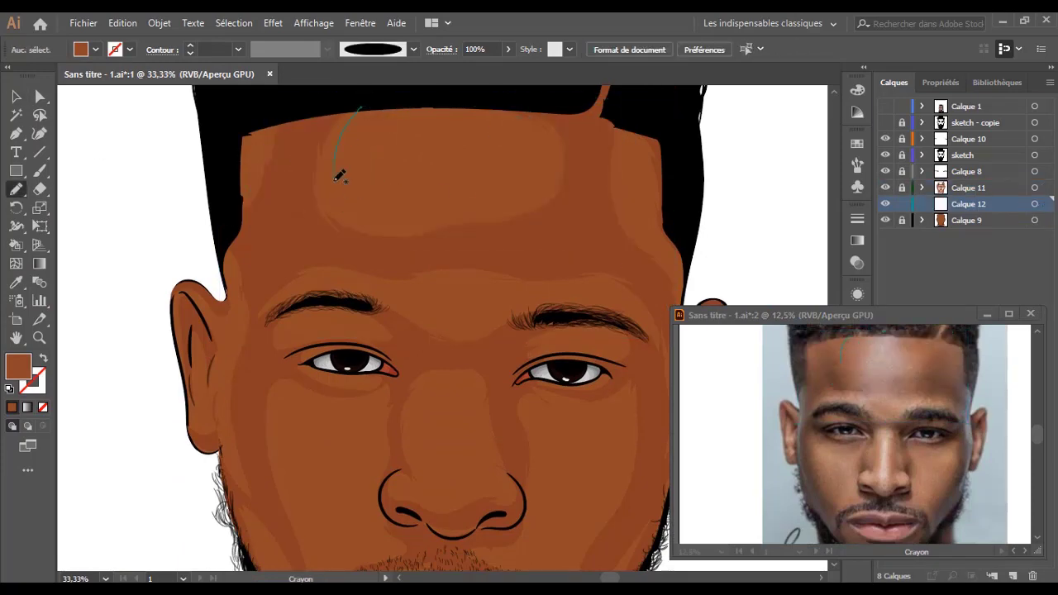
key("ctrl+z")
left_click_drag(360, 211, 323, 236)
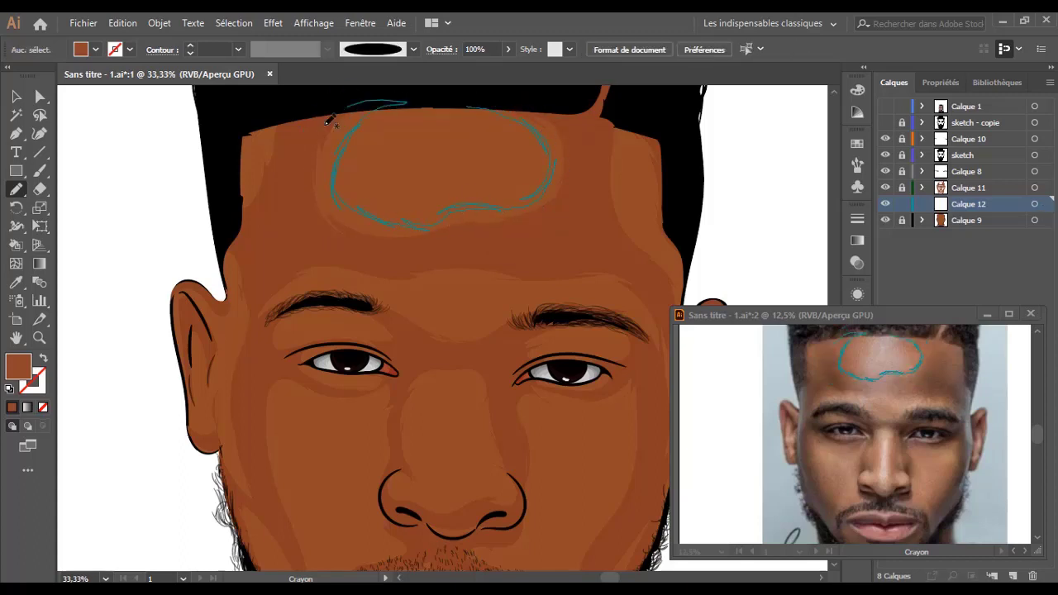
left_click_drag(267, 111, 228, 399)
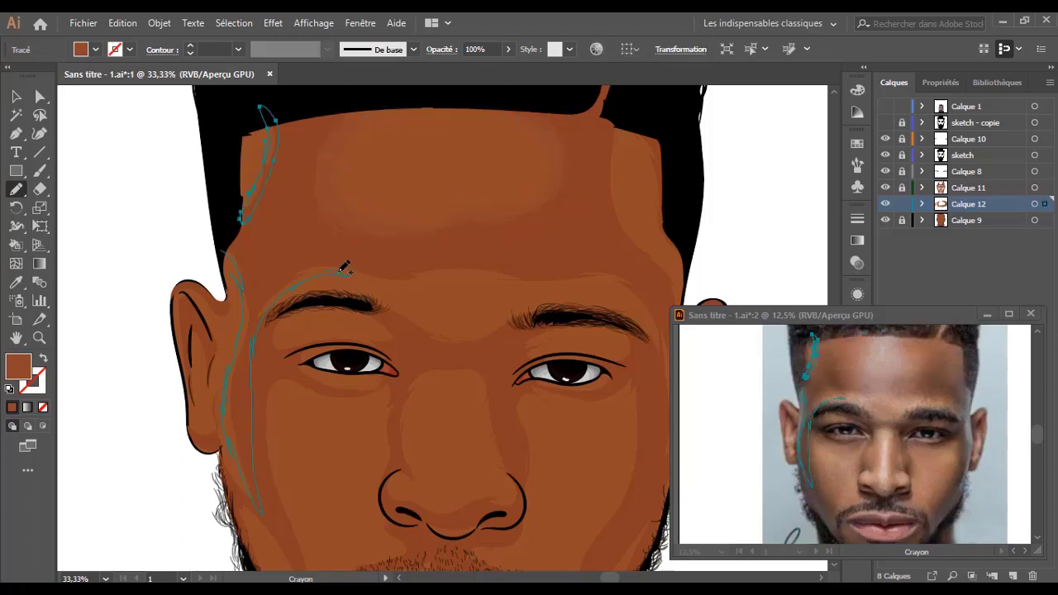
left_click_drag(343, 268, 491, 263)
key("ctrl+z")
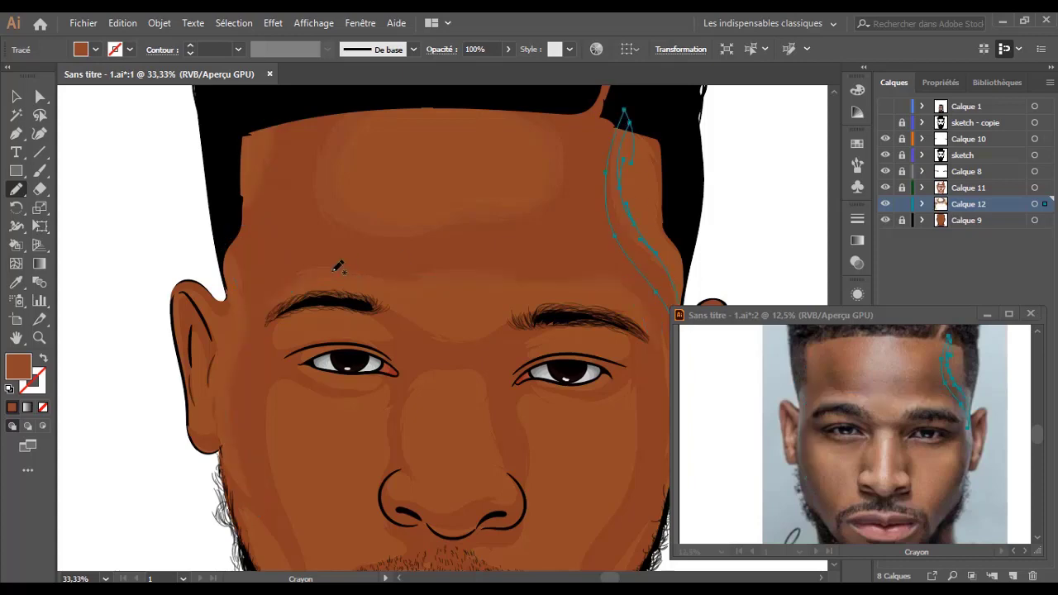
Zoom in on the brow and delete the stray forehead path
key("a")
key("ctrl+a")
key("ctrl+plus")
key("ctrl+plus")
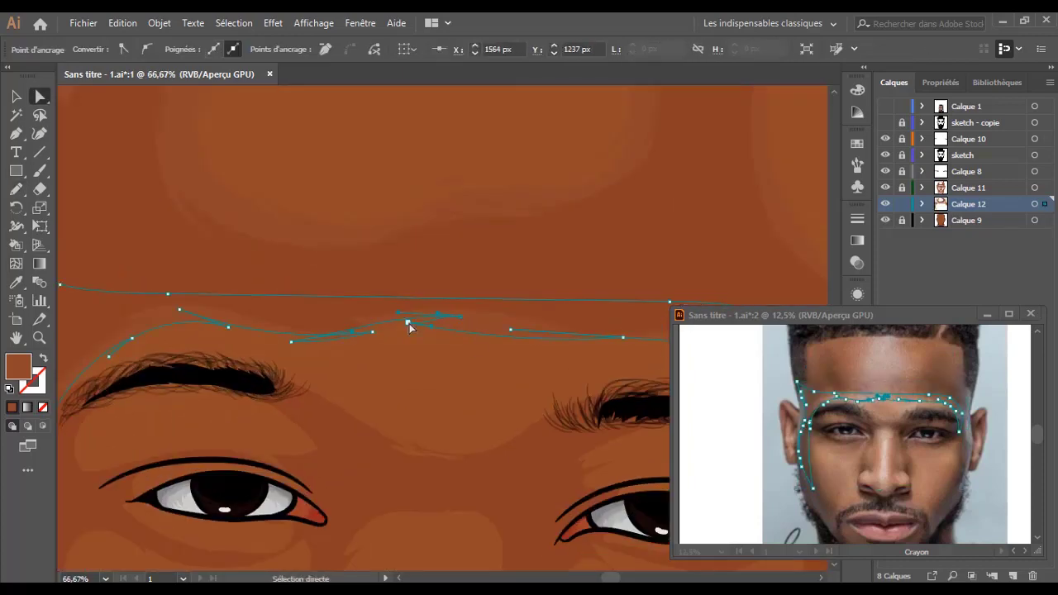
left_click(436, 298)
key("Delete")
key("n")
key("ctrl+minus")
key("ctrl+minus")
key("ctrl+plus")
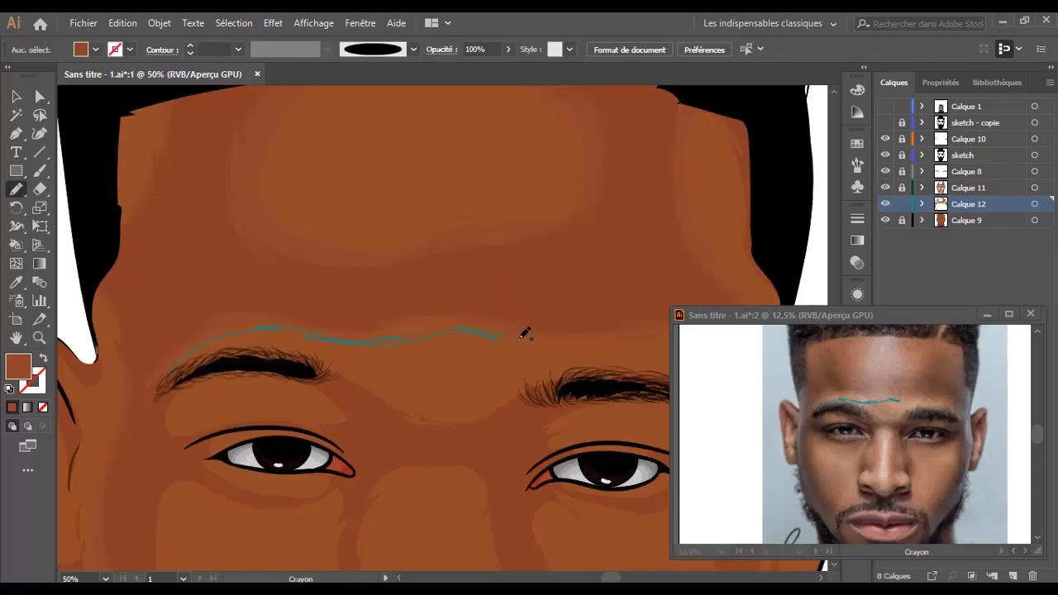
Draw pencil shading along the brow, the right temple and the ear
left_click_drag(524, 332, 147, 397)
mouse_move(498, 398)
left_mouse_down()
mouse_move(602, 114)
mouse_move(653, 327)
left_mouse_up()
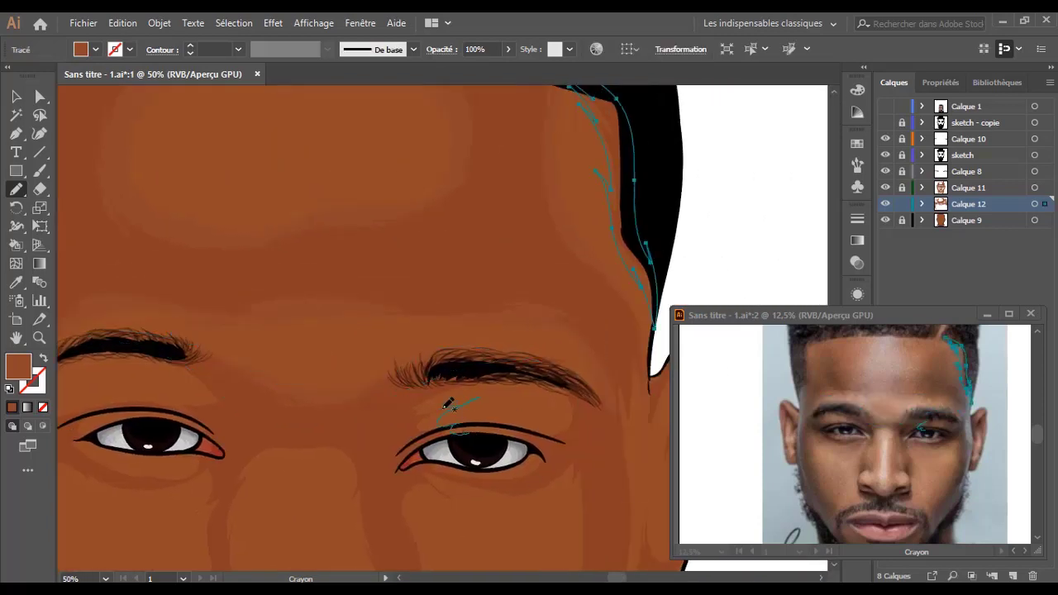
left_click_drag(398, 448, 398, 450)
scroll(430, 364, "down", 5)
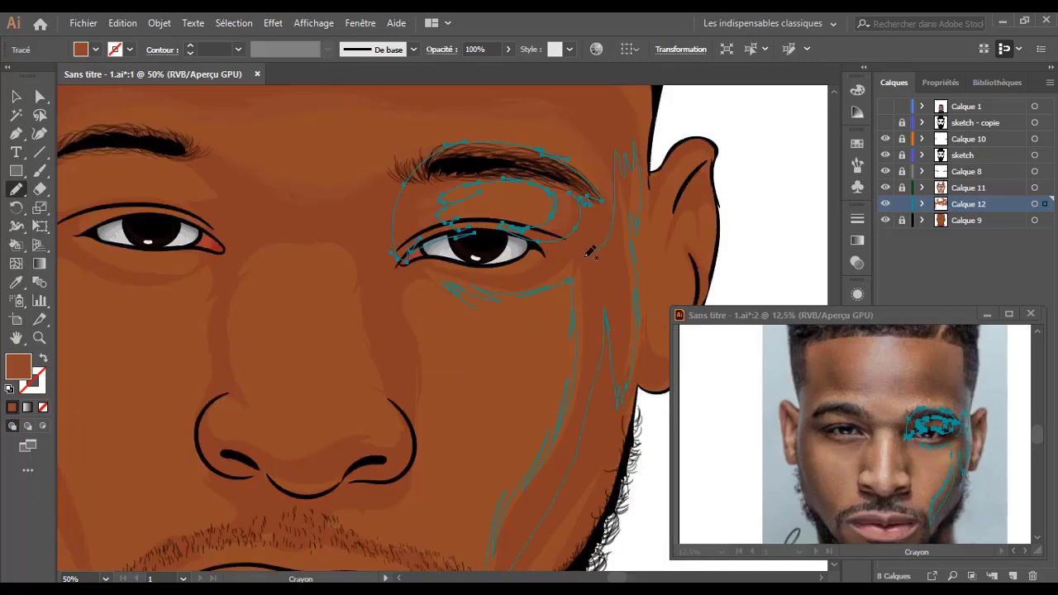
scroll(496, 331, "right", 2)
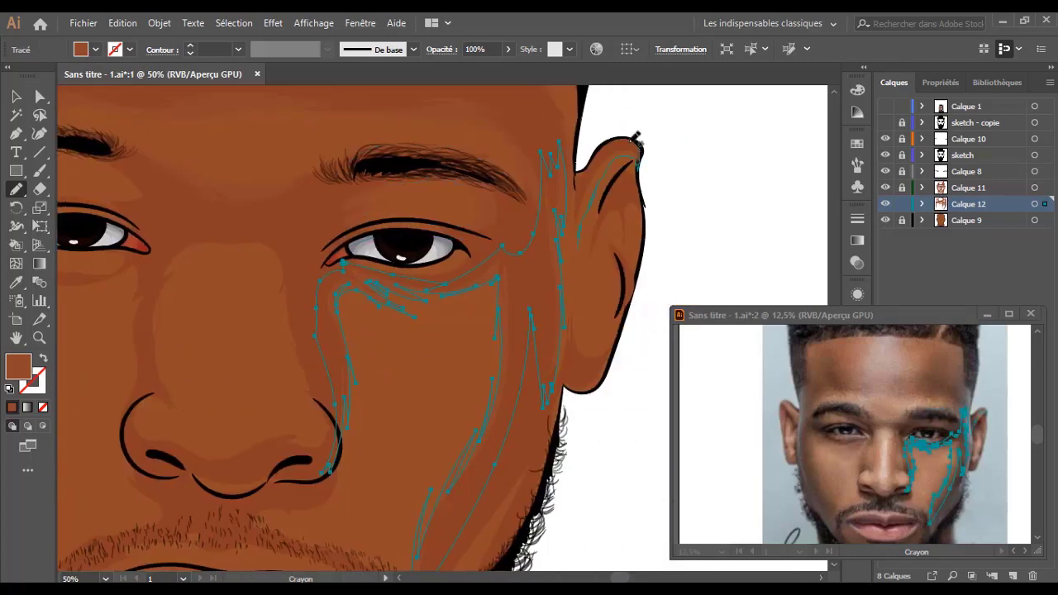
left_click_drag(602, 229, 612, 330)
Add a locked Calque 13 layer and make Calque 12 the active layer again
left_click(922, 204)
key("v")
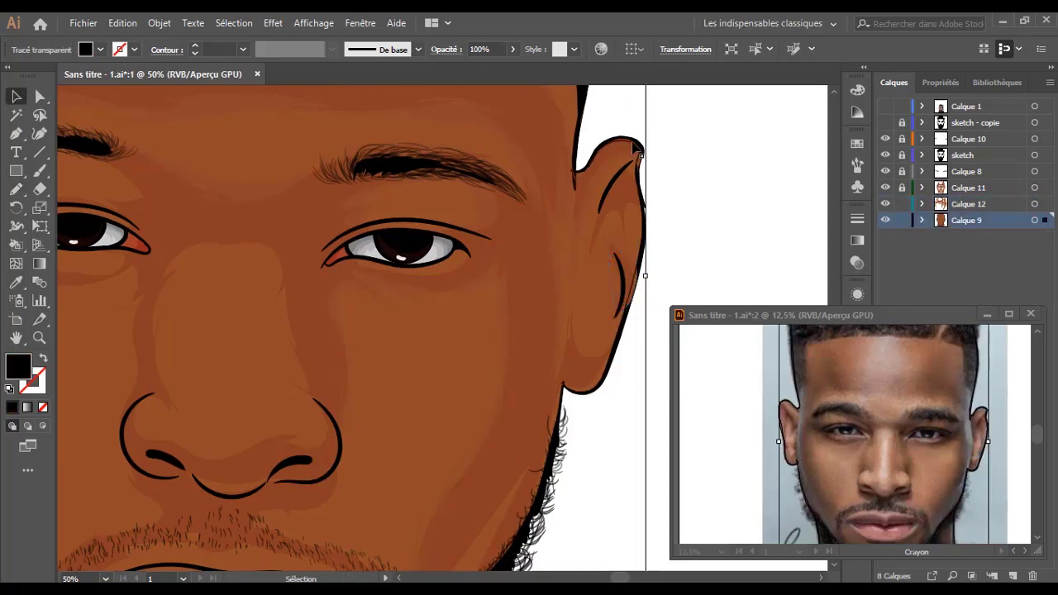
left_click(968, 171)
key("ctrl+l")
left_click(902, 172)
left_click(968, 220)
key("n")
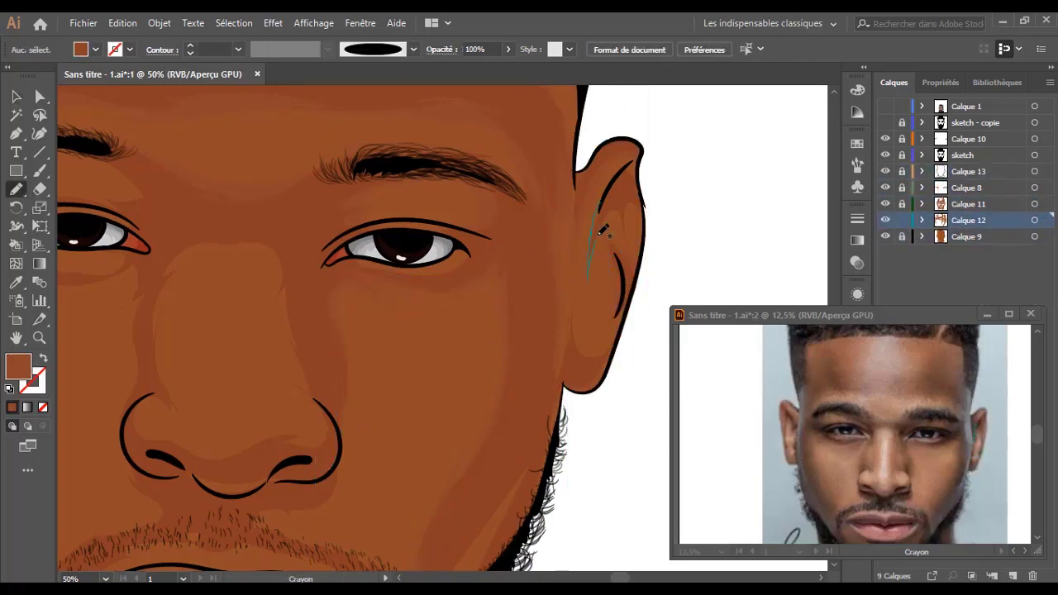
Draw shading along the lower ear, under the nostril, beside the nose and around the eyes
left_click_drag(570, 270, 582, 354)
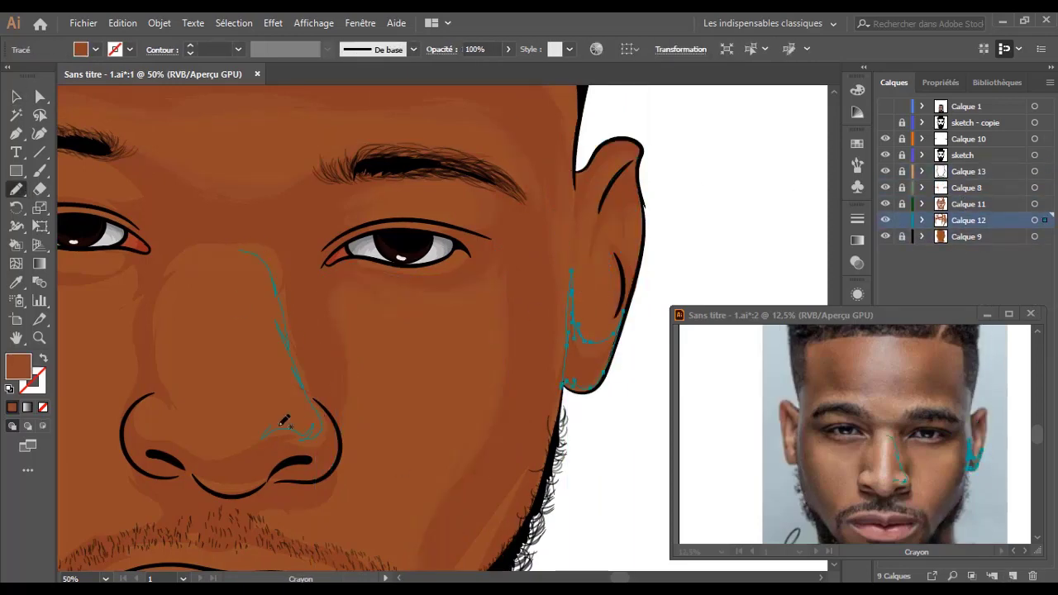
left_click_drag(283, 421, 145, 419)
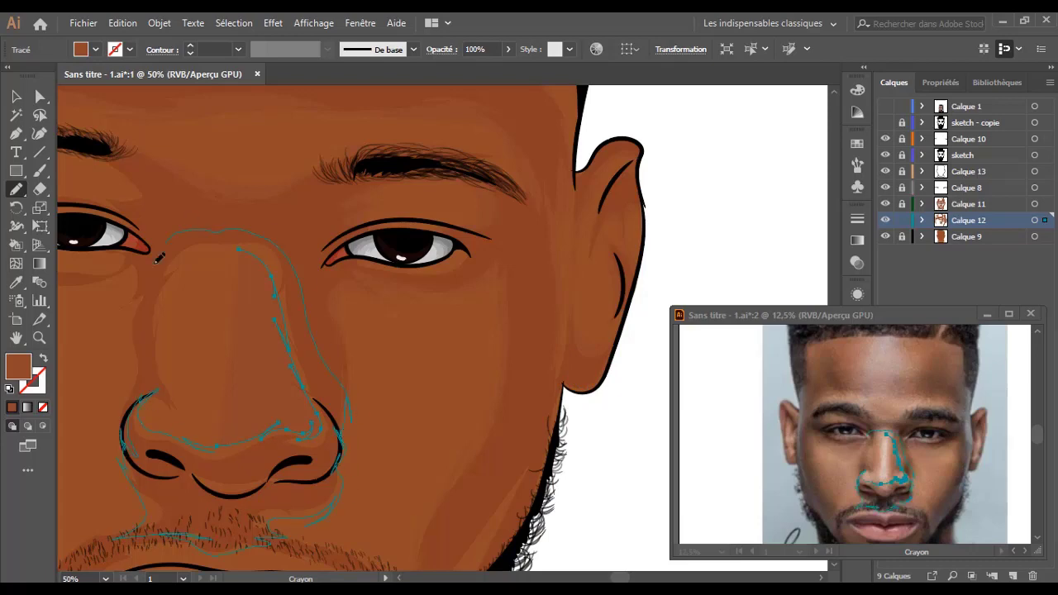
left_click_drag(159, 258, 267, 251)
left_click_drag(379, 214, 475, 217)
mouse_move(356, 258)
left_mouse_down()
mouse_move(452, 264)
mouse_move(421, 251)
left_mouse_up()
scroll(446, 248, "left", 5)
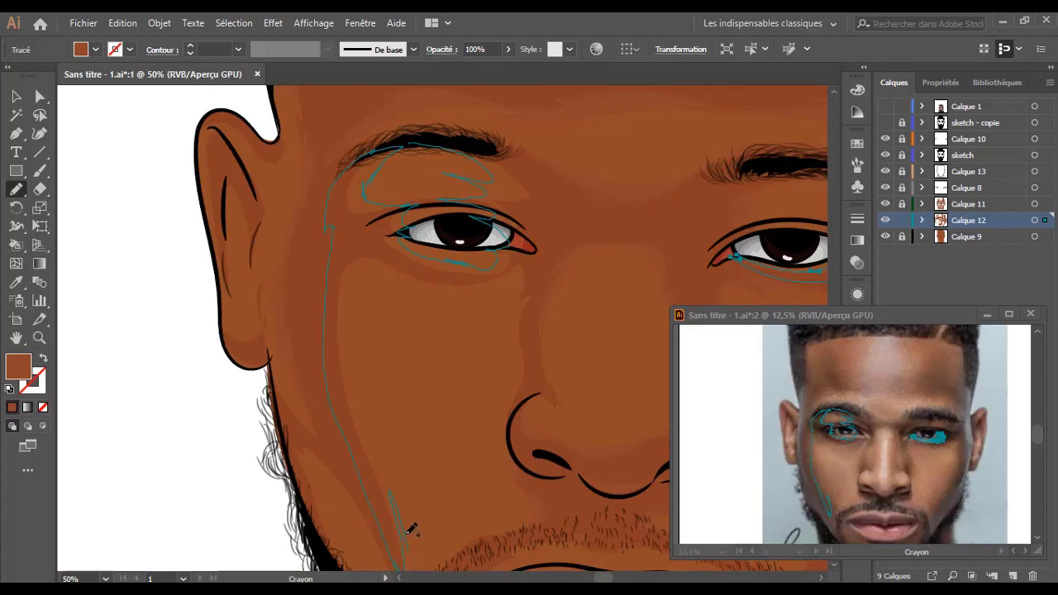
key("ctrl+z")
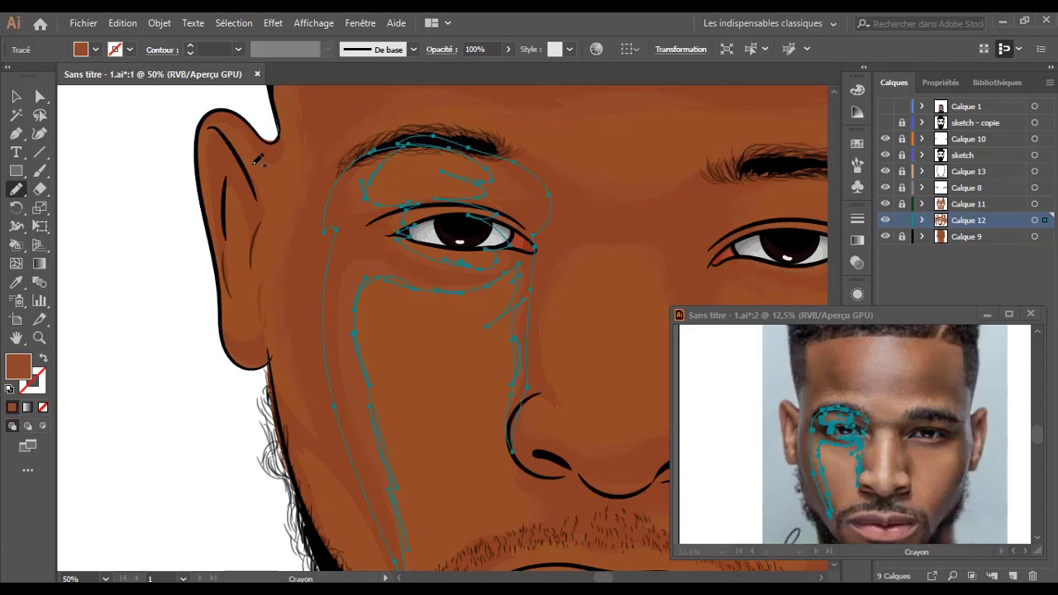
Add shading near the ear, down the jaw and along the jawline beard
left_click_drag(285, 126, 266, 176)
left_click_drag(246, 248, 236, 293)
left_click_drag(268, 363, 368, 475)
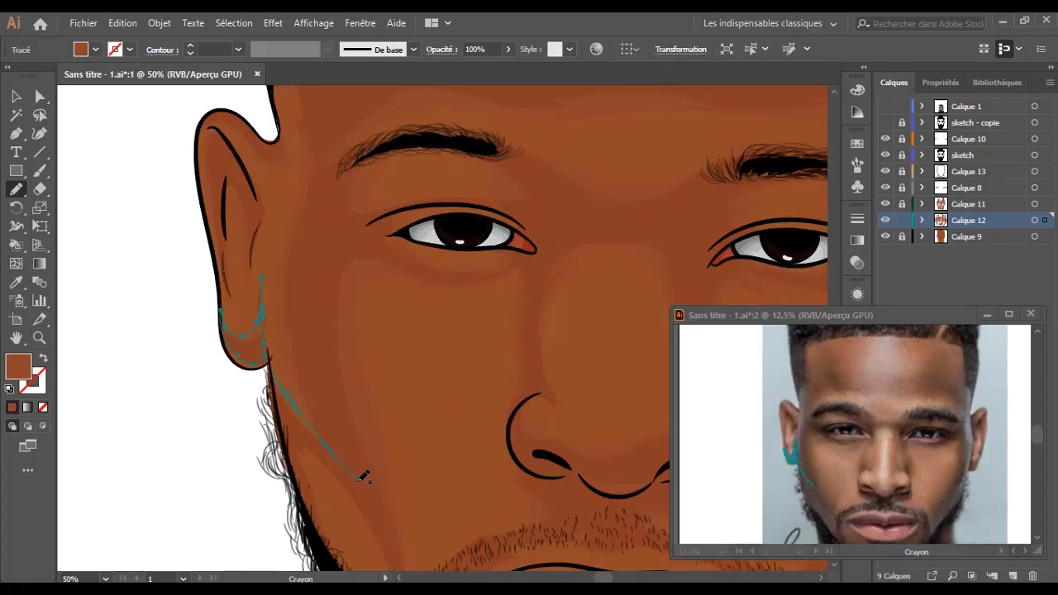
scroll(419, 409, "down", 5)
left_click_drag(405, 423, 335, 339)
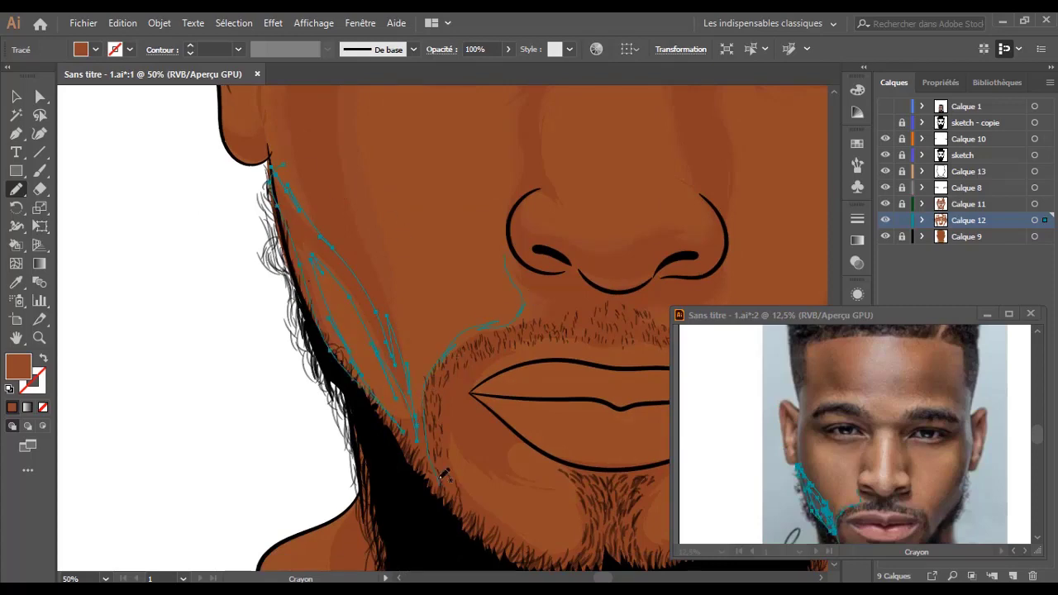
scroll(583, 459, "right", 5)
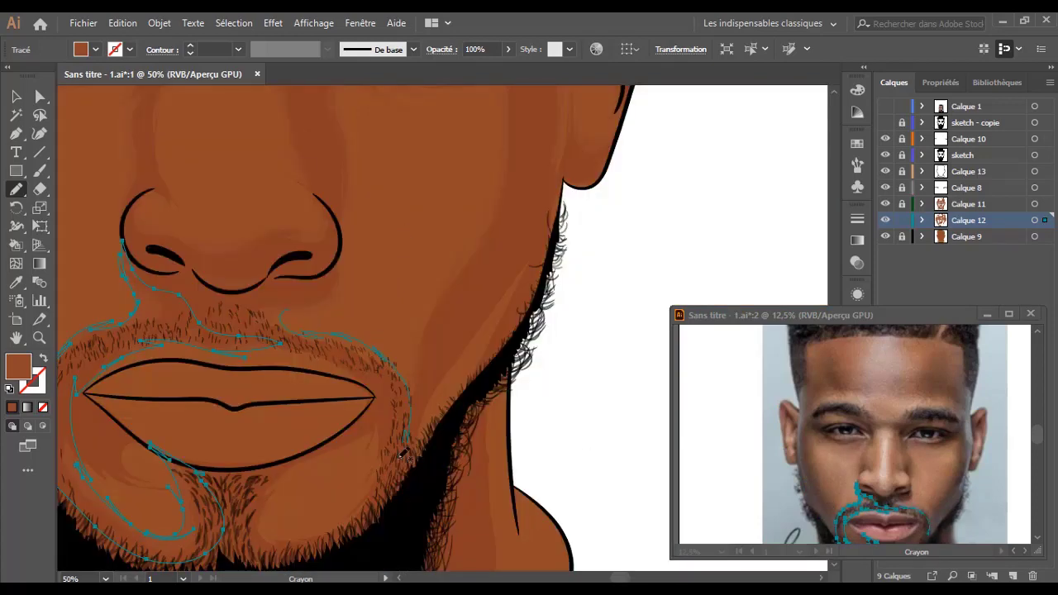
key("ctrl+shift+a")
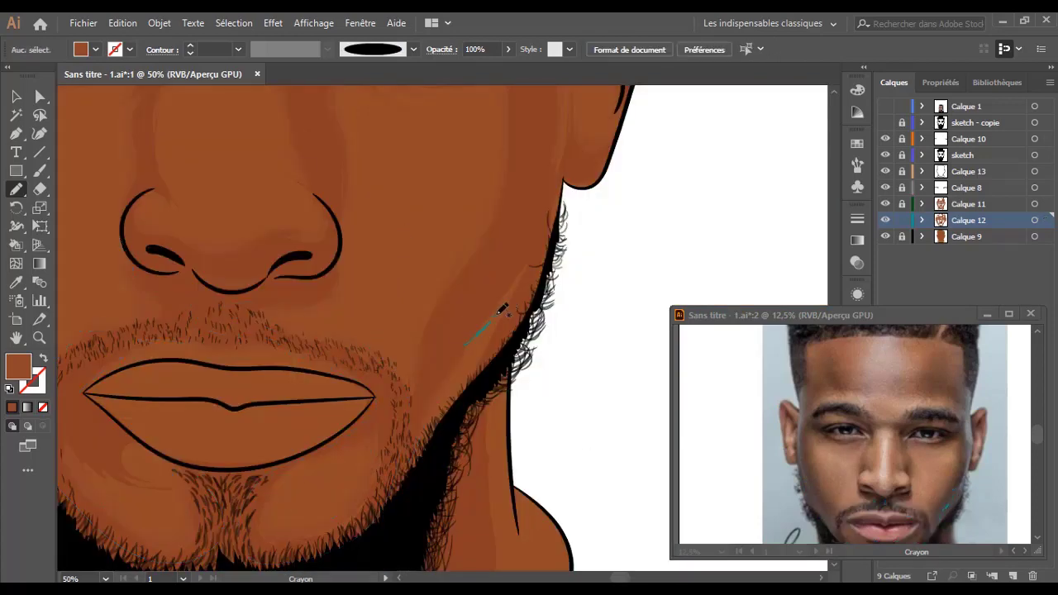
Shade down the right jawline and onto the neck, then fit the artboard in view
left_click_drag(537, 246, 417, 451)
scroll(83, 448, "down", 4)
left_click_drag(500, 248, 330, 529)
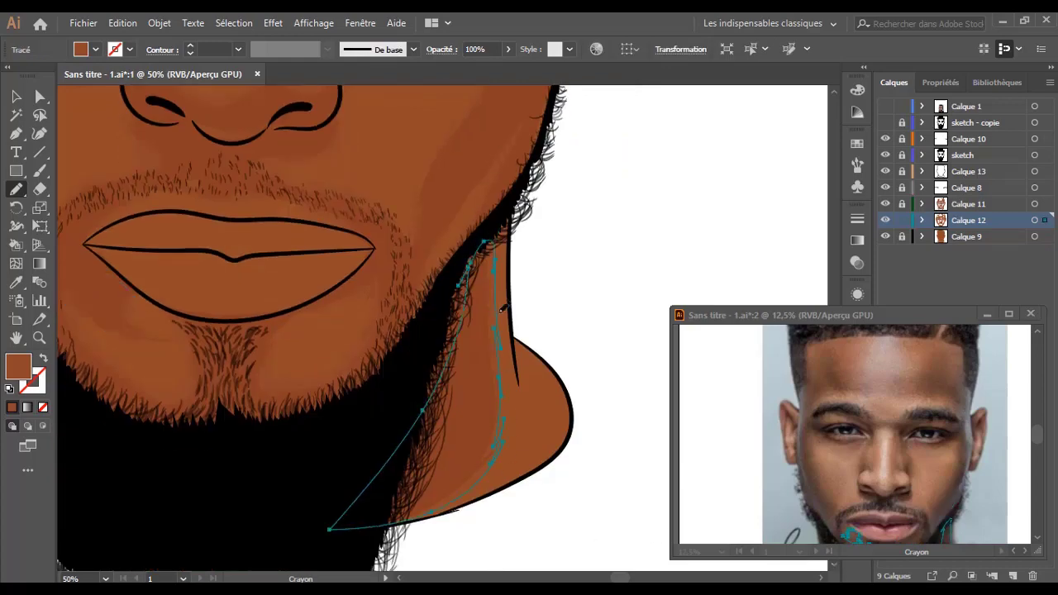
scroll(319, 401, "left", 5)
left_click_drag(319, 402, 409, 511)
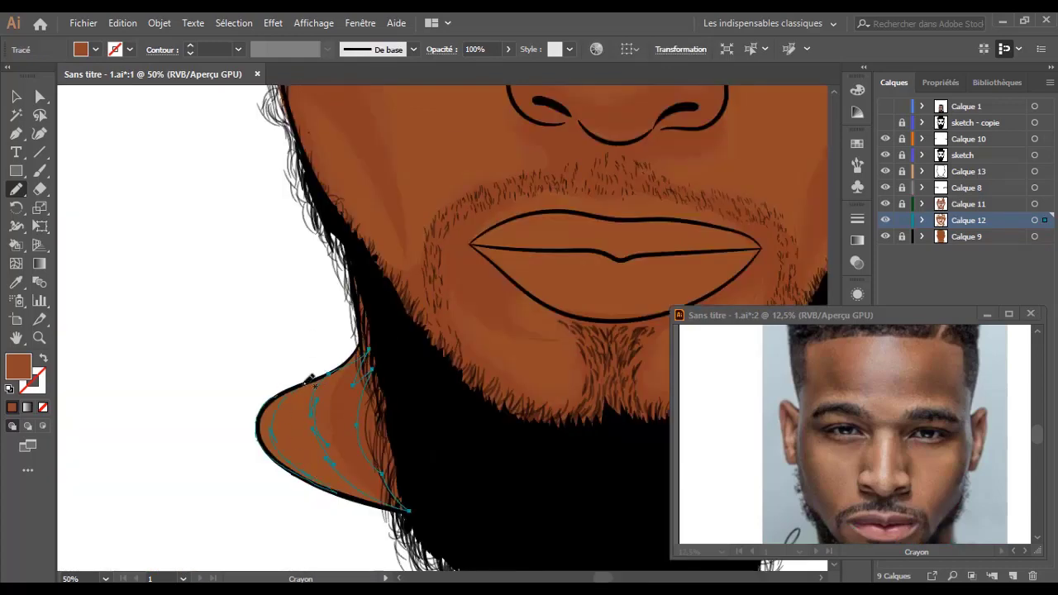
key("ctrl+shift+a")
key("v")
key("ctrl+0")
Save the portrait and zoom in close on the mouth
key("ctrl+s")
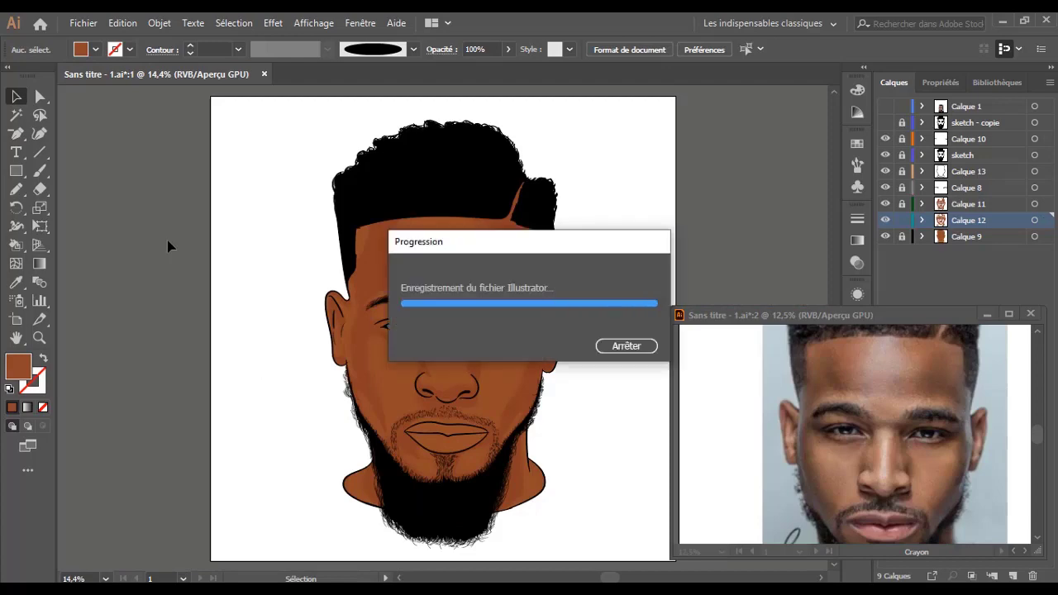
double_click(18, 366)
left_click(382, 99)
key("ctrl+plus")
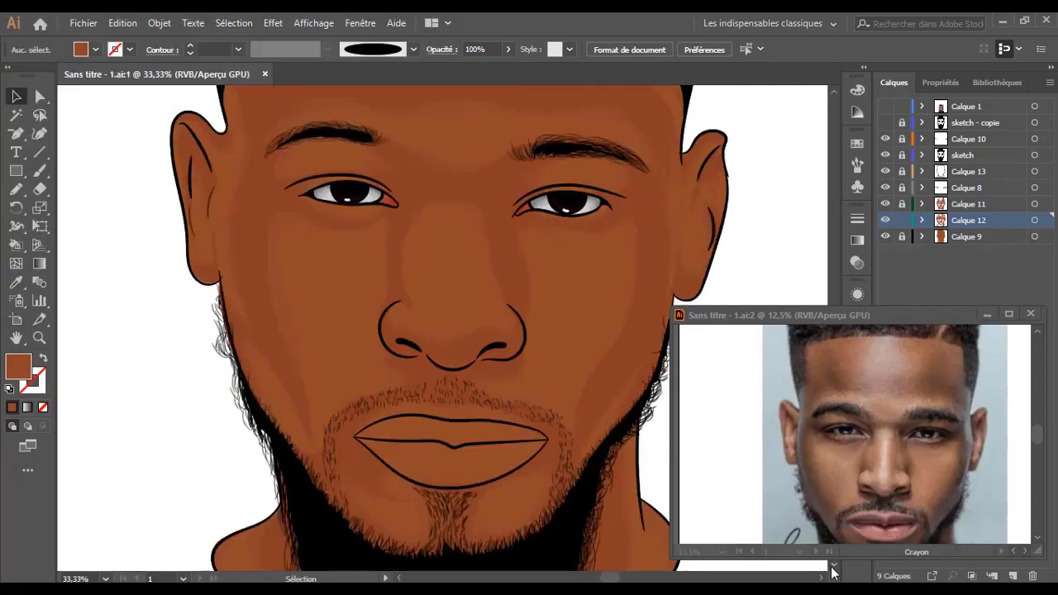
left_click(967, 187)
key("ctrl+1")
left_click_drag(159, 410, 69, 411)
key("n")
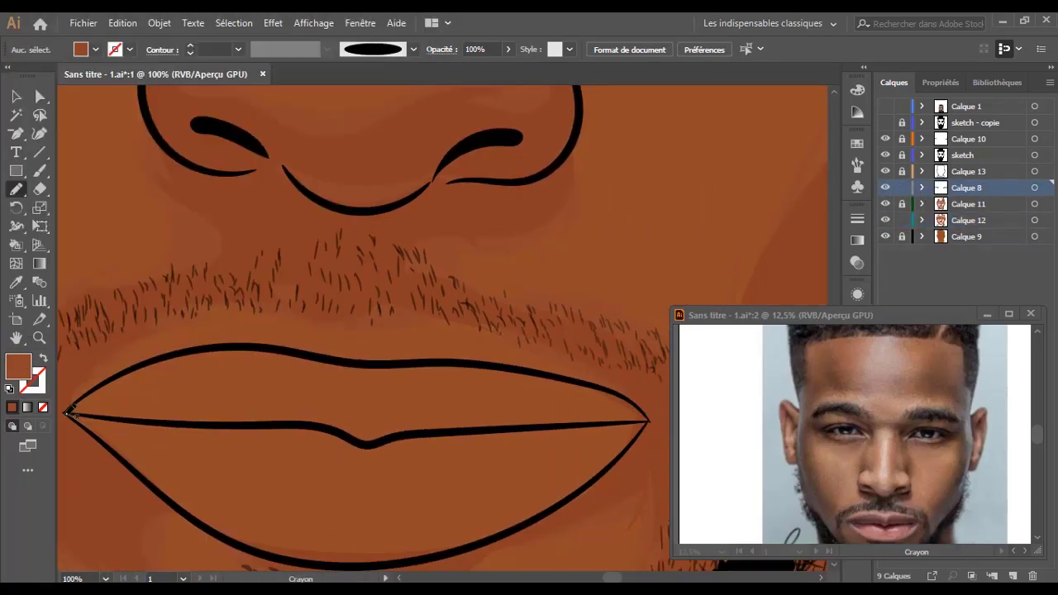
Trace the upper lip shape and fill it with deep reddish brown 933F34
left_click_drag(232, 342, 576, 376)
left_click_drag(598, 420, 66, 416)
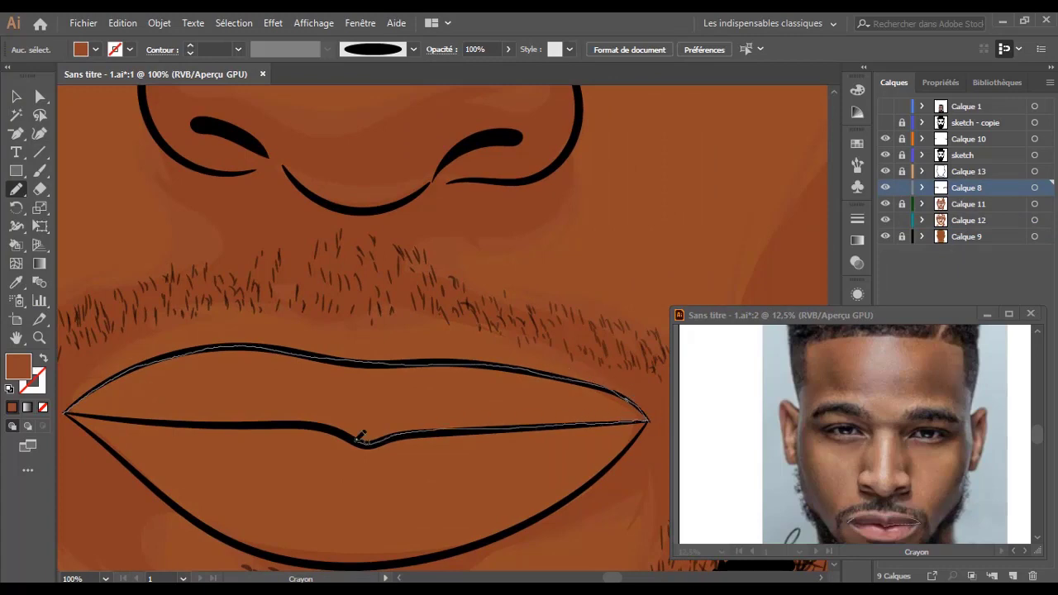
double_click(19, 366)
left_click(145, 151)
left_click(382, 75)
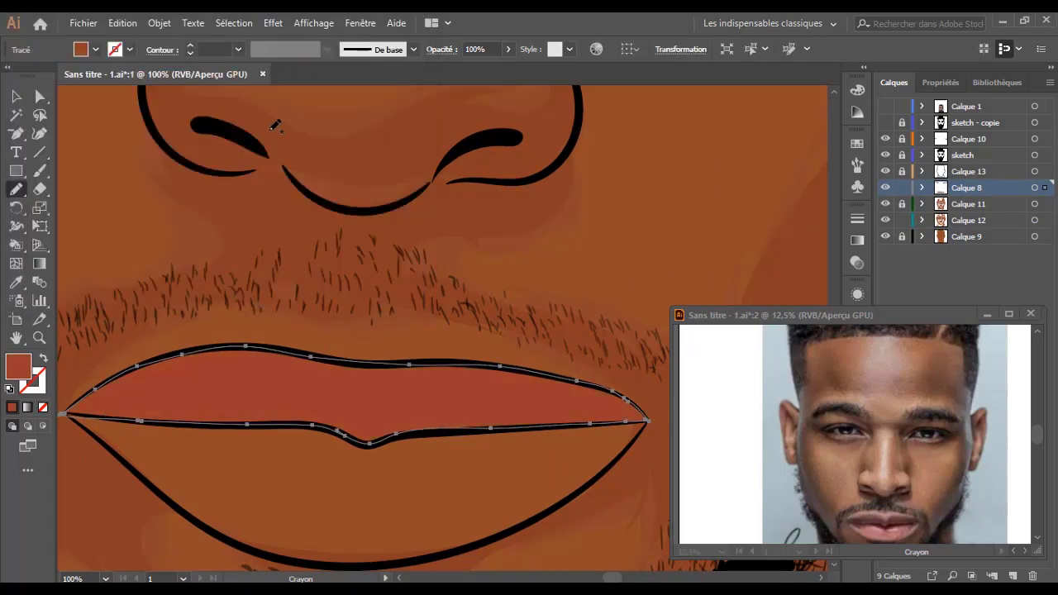
key("ctrl+shift+a")
Trace the lower lip shape and fill it with a lighter red
mouse_move(67, 414)
left_mouse_down()
mouse_move(388, 565)
mouse_move(653, 418)
left_mouse_up()
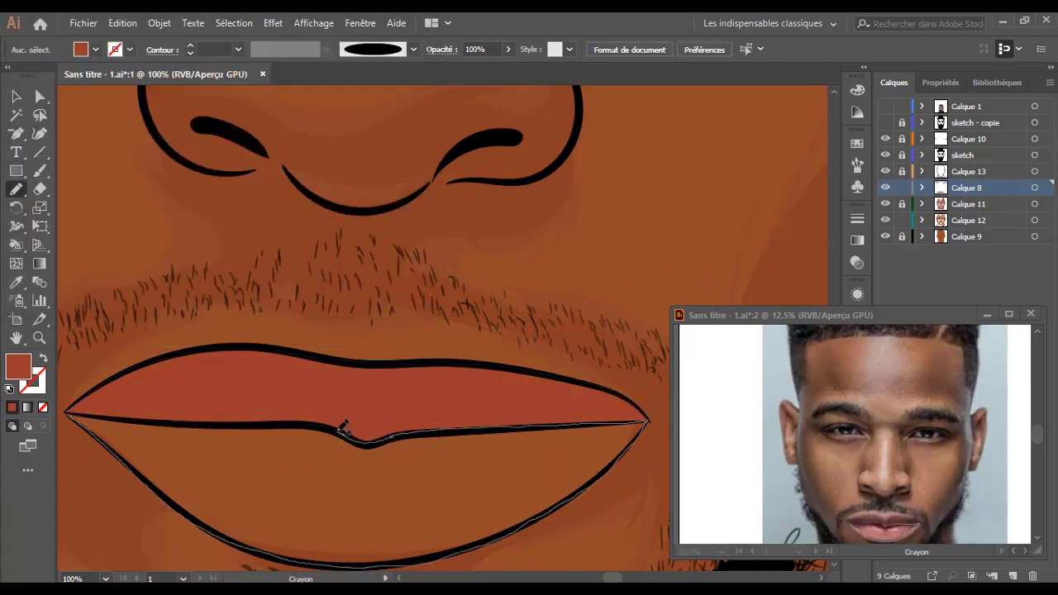
key("v")
double_click(18, 366)
left_click(380, 73)
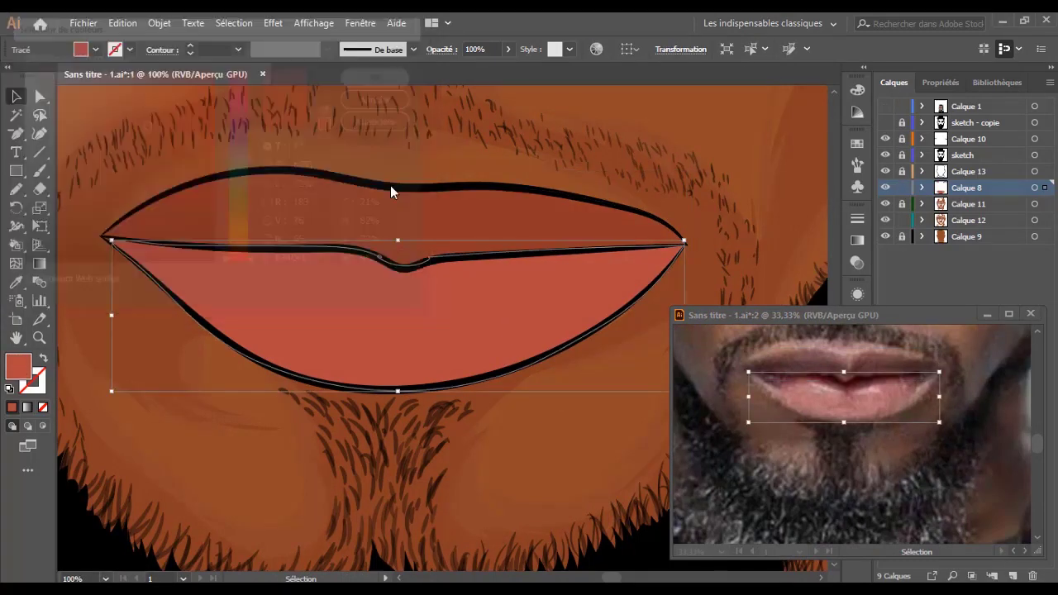
Draw shapes along the lip seam, a lower-lip highlight and the bottom lip edge
key("ctrl+shift+a")
key("n")
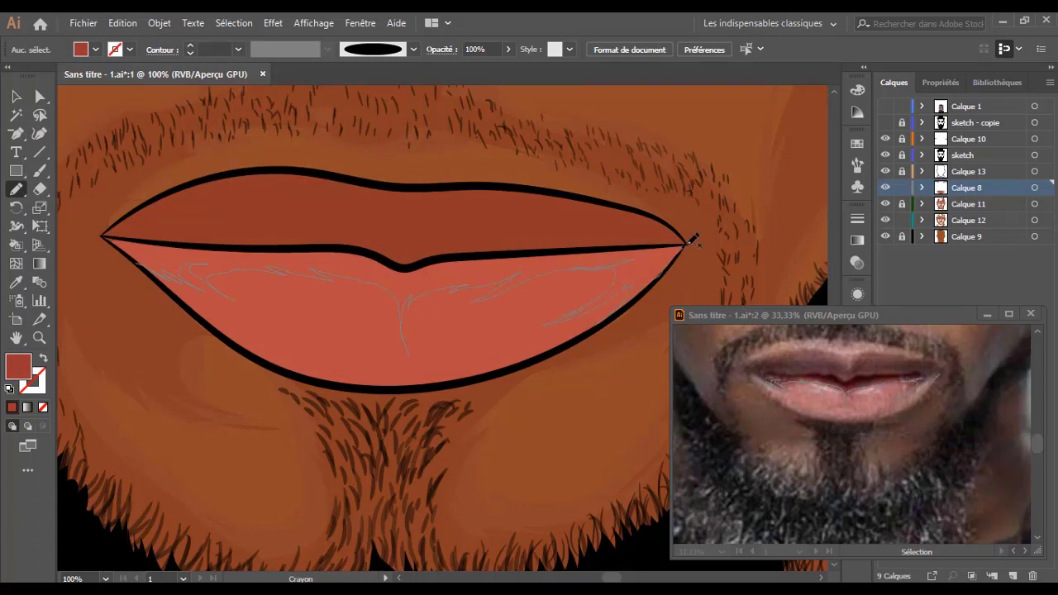
left_click_drag(685, 243, 101, 237)
key("ctrl+shift+a")
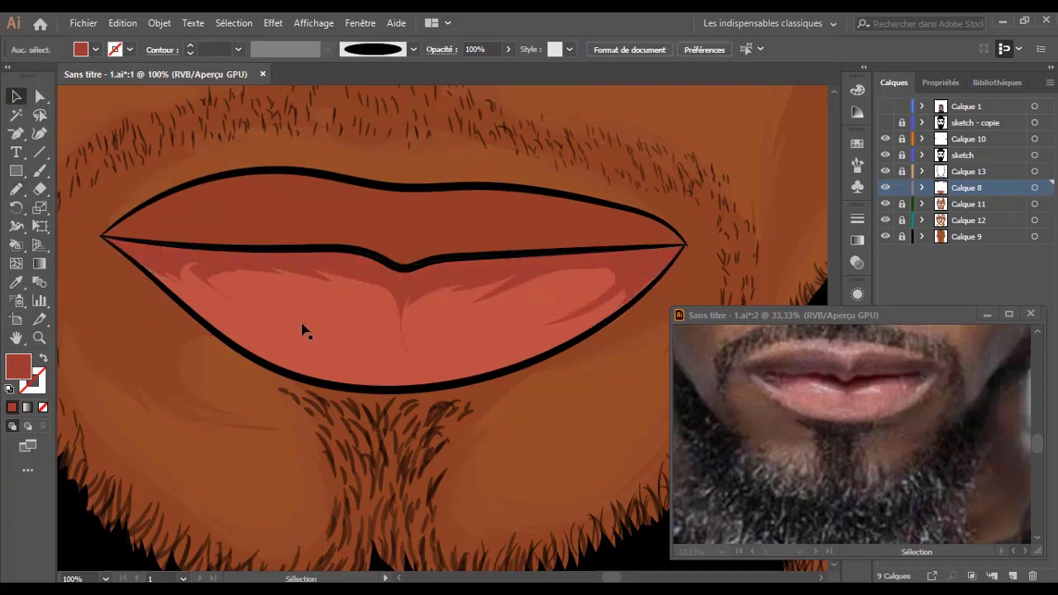
left_click_drag(459, 370, 634, 281)
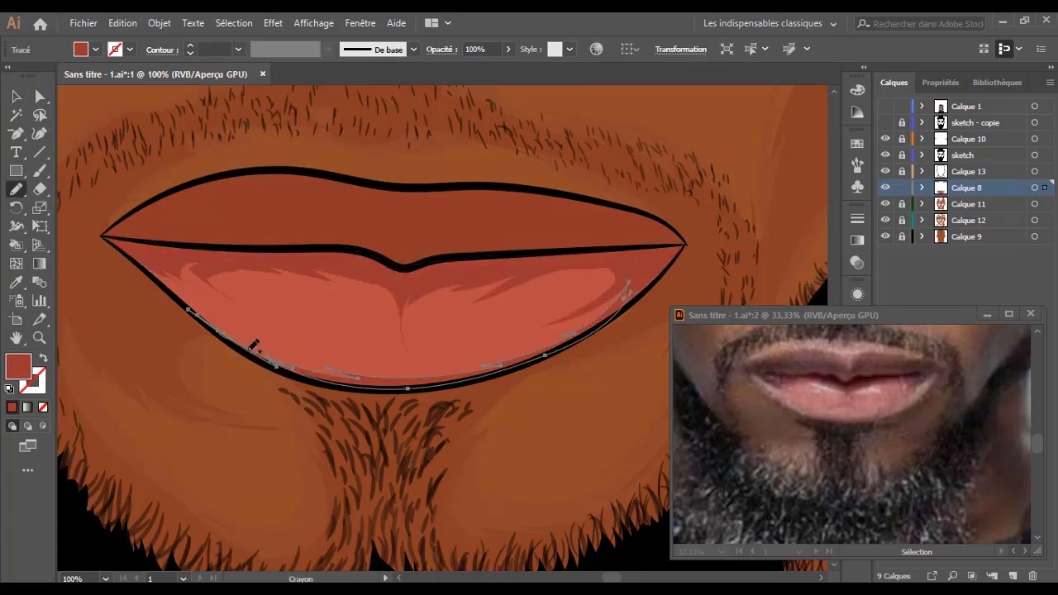
key("ctrl+shift+a")
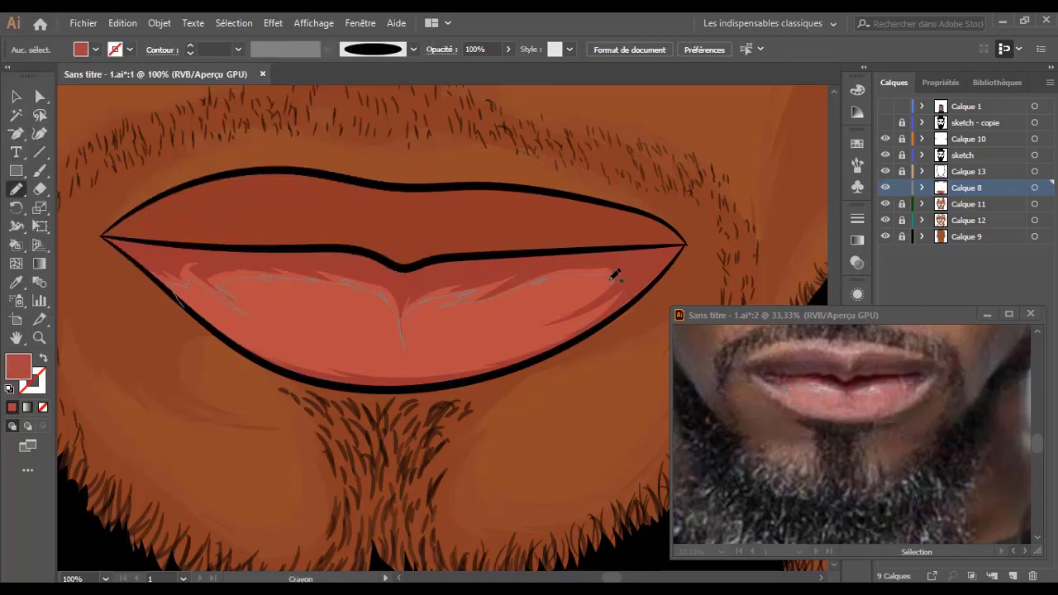
left_click_drag(613, 275, 661, 262)
key("ctrl+shift+a")
mouse_move(157, 298)
left_mouse_down()
mouse_move(454, 365)
mouse_move(612, 318)
left_mouse_up()
Add light pink highlights on the lower lip and a shadow along its lower-right edge
double_click(18, 366)
left_click(381, 73)
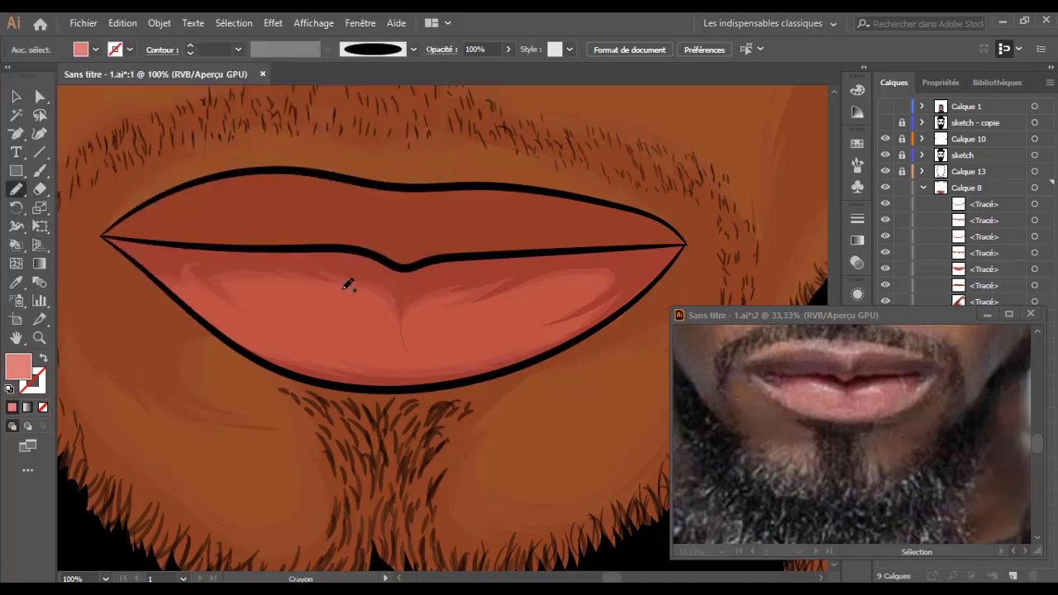
mouse_move(289, 286)
left_mouse_down()
mouse_move(400, 309)
mouse_move(596, 306)
left_mouse_up()
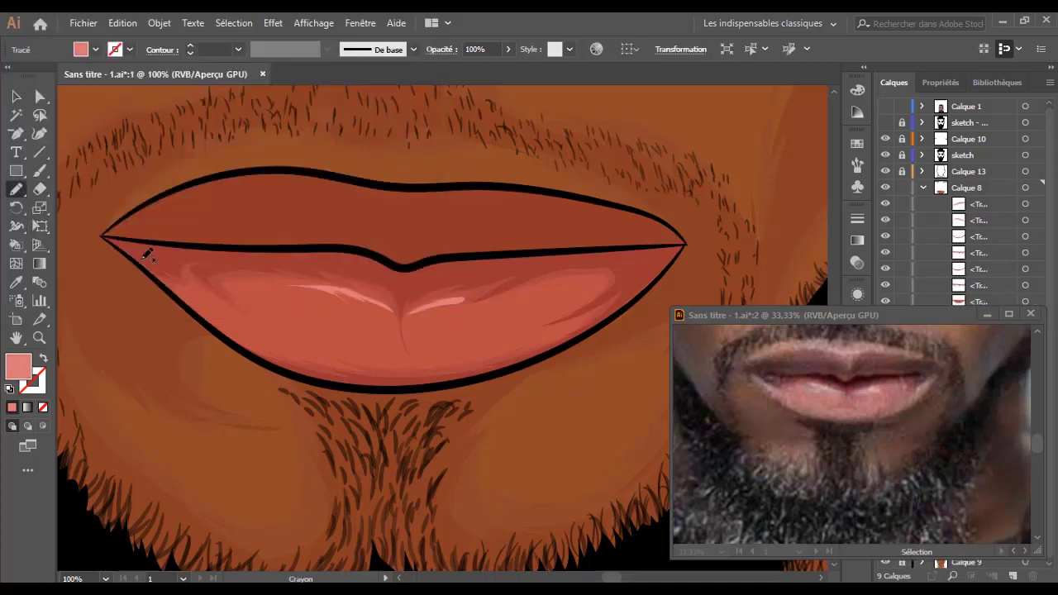
left_click_drag(103, 238, 211, 326)
left_click_drag(589, 330, 684, 245)
Sample the darker lip red and draw shading along the upper-left lip and lip line
key("i")
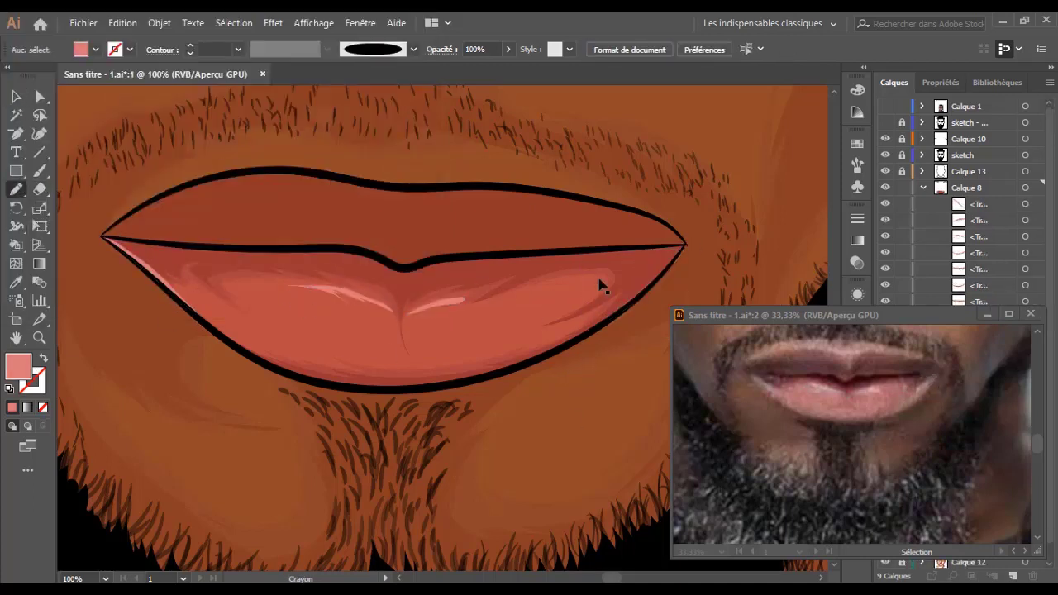
left_click(601, 285)
double_click(18, 365)
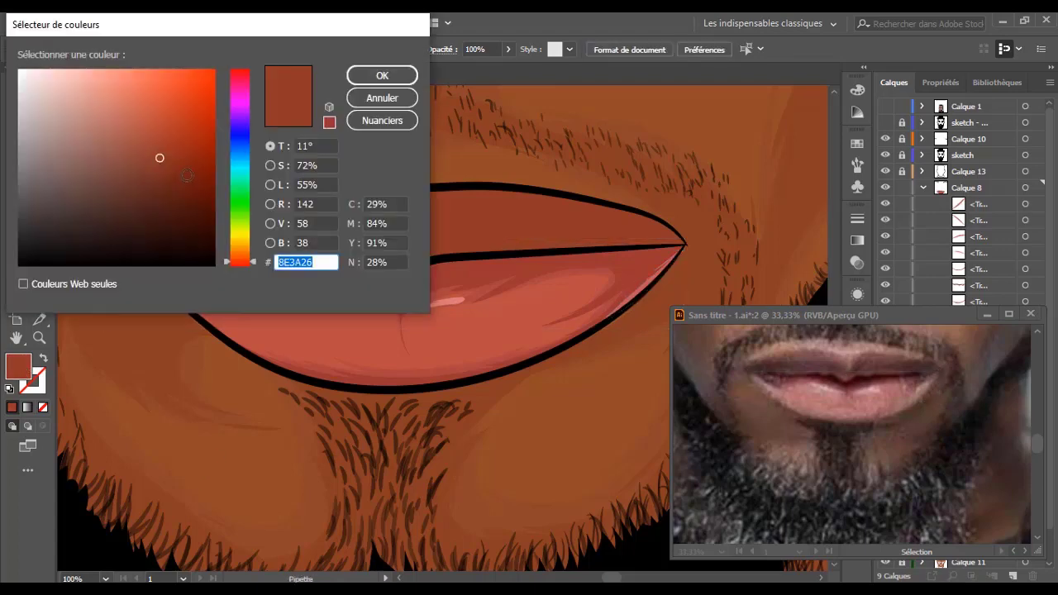
key("Return")
key("n")
left_click_drag(134, 237, 270, 160)
key("ctrl+shift+a")
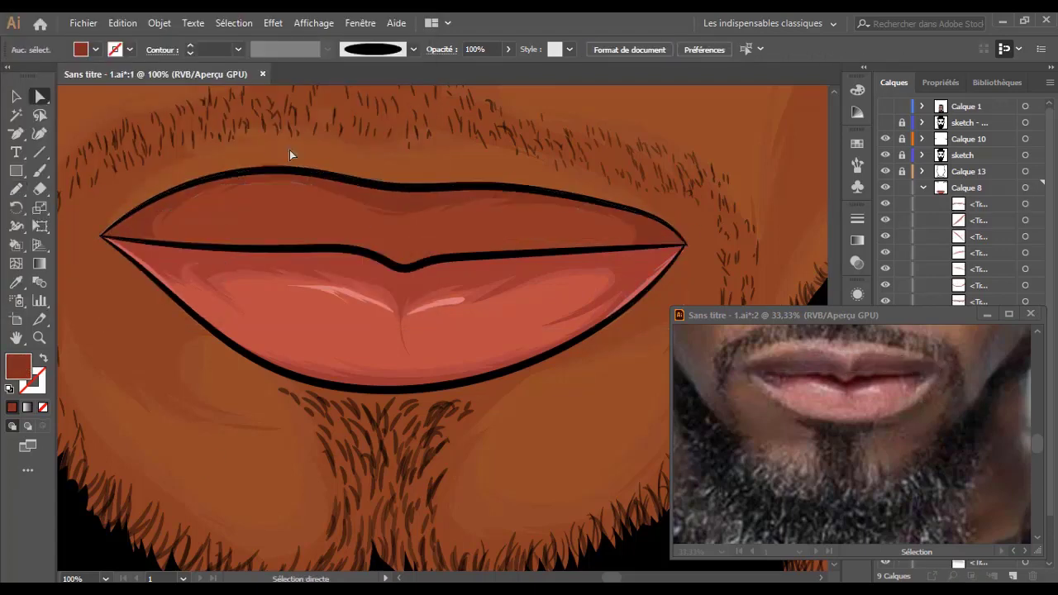
left_click_drag(164, 243, 610, 243)
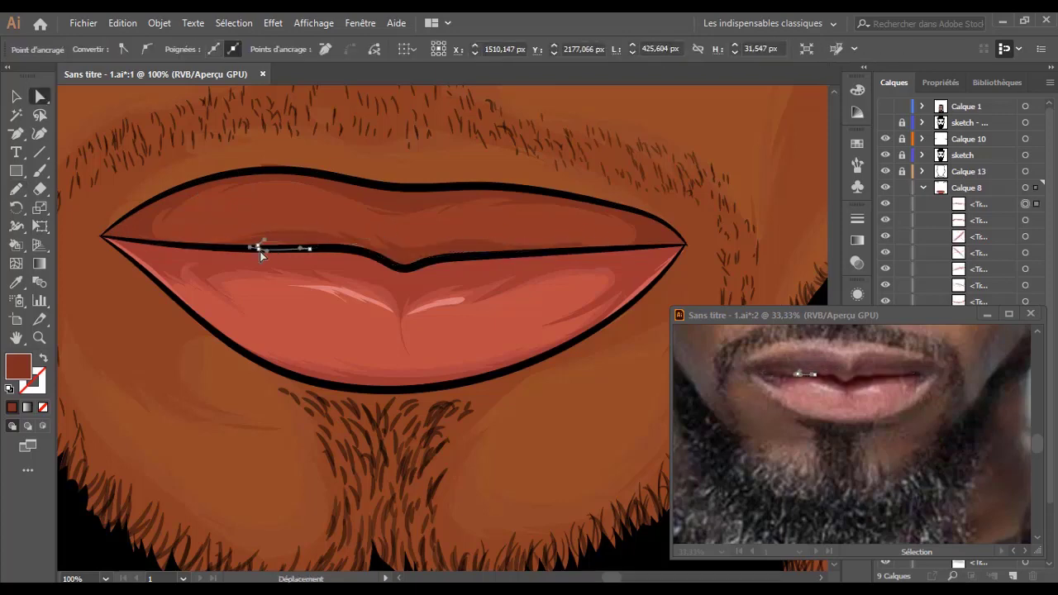
Adjust the fill colour of the lip-line shading shape
double_click(18, 367)
key("Return")
key("i")
double_click(20, 374)
left_click(358, 80)
key("n")
key("ctrl+shift+a")
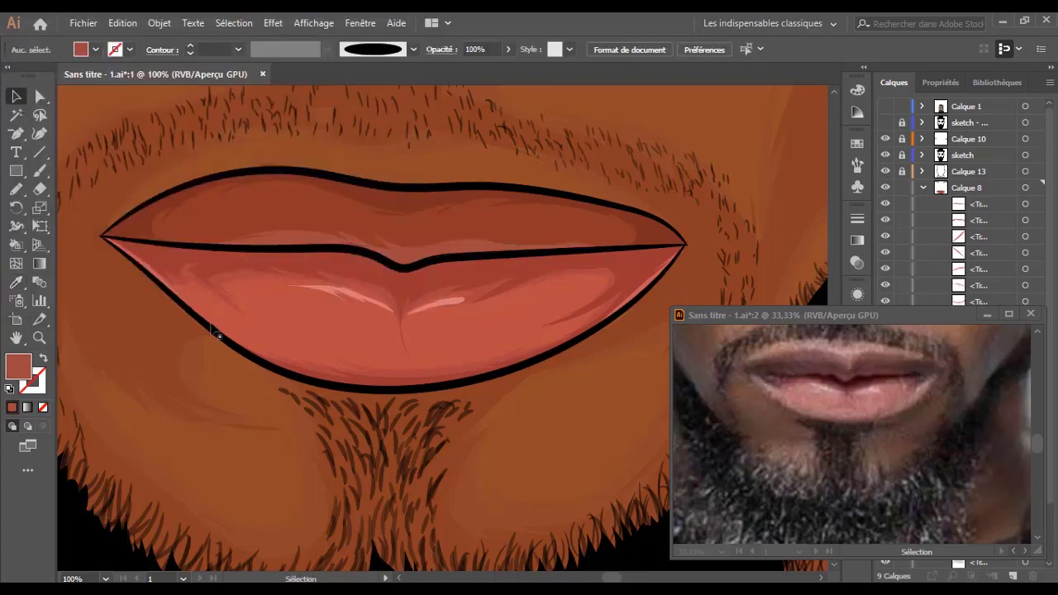
Trace a highlight loop inside the upper lip and zoom out to the whole face
mouse_move(173, 240)
left_mouse_down()
mouse_move(436, 216)
mouse_move(166, 236)
left_mouse_up()
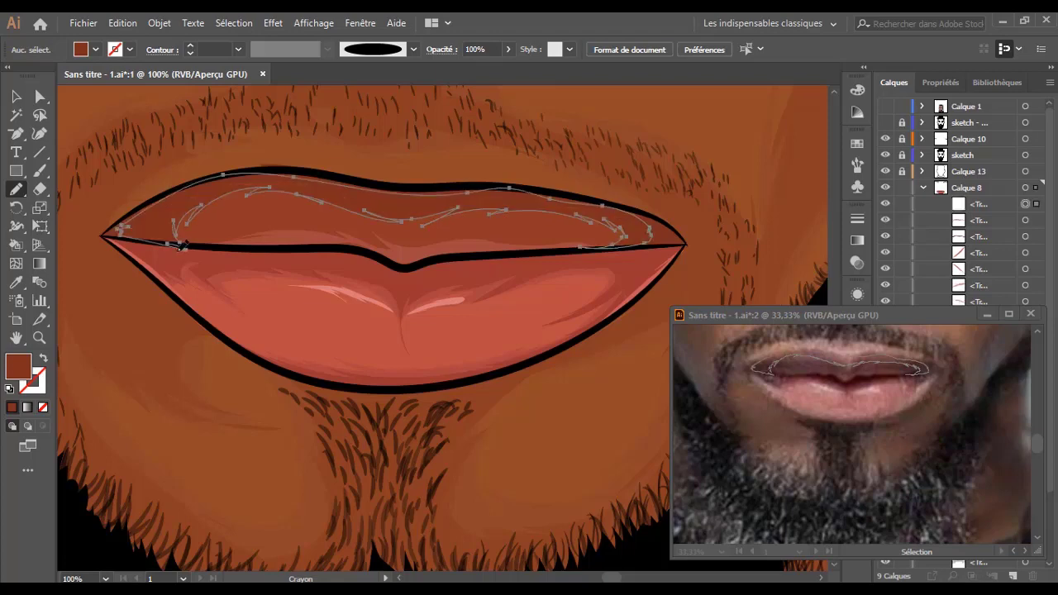
key("v")
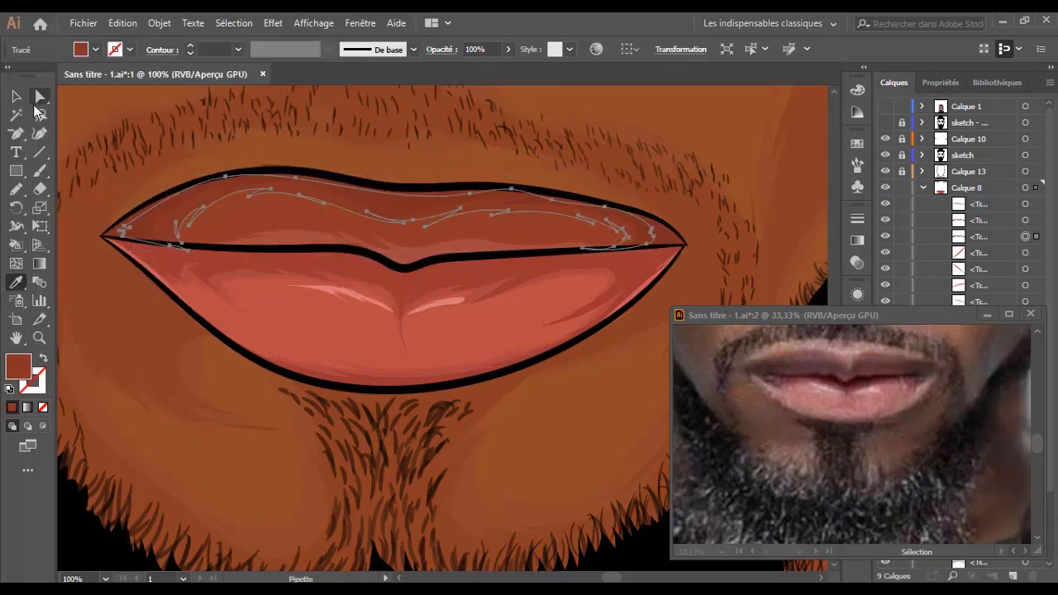
key("ctrl+shift+a")
key("n")
key("v")
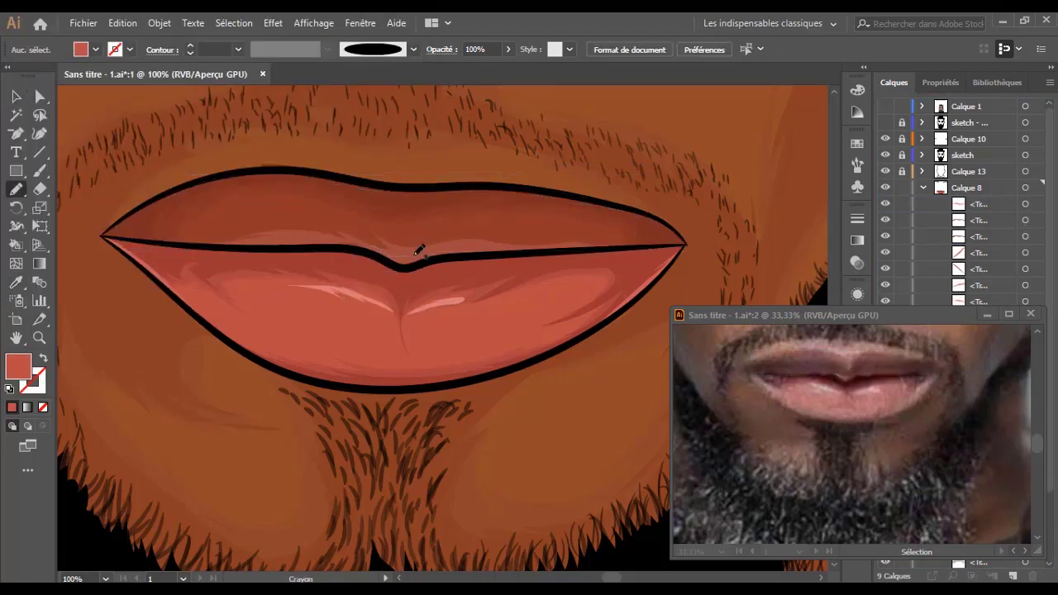
key("ctrl+0")
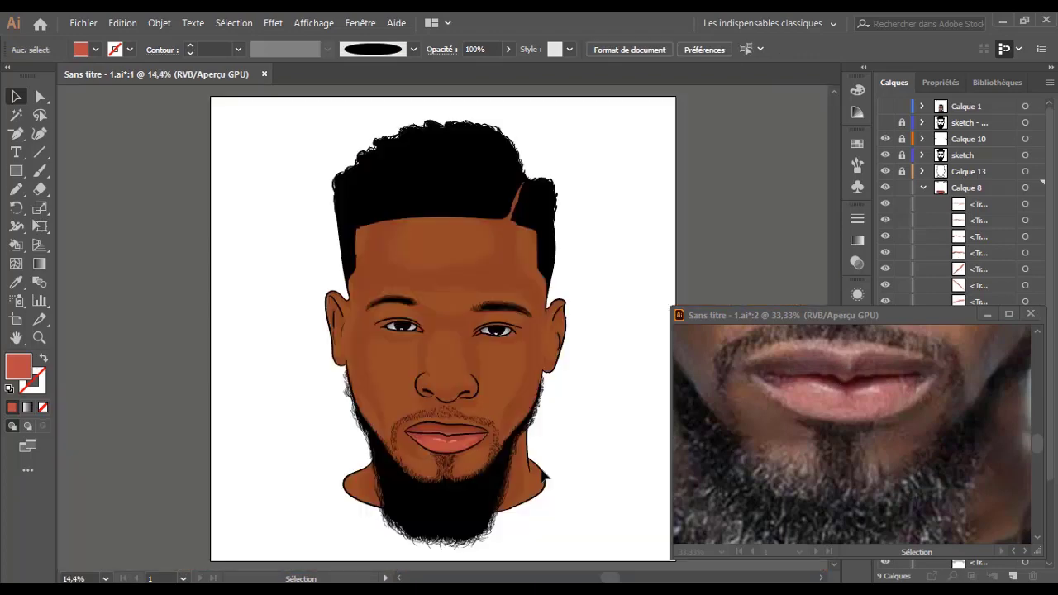
Save the portrait, add a new layer and set the fill to brown 8E4528
key("ctrl+s")
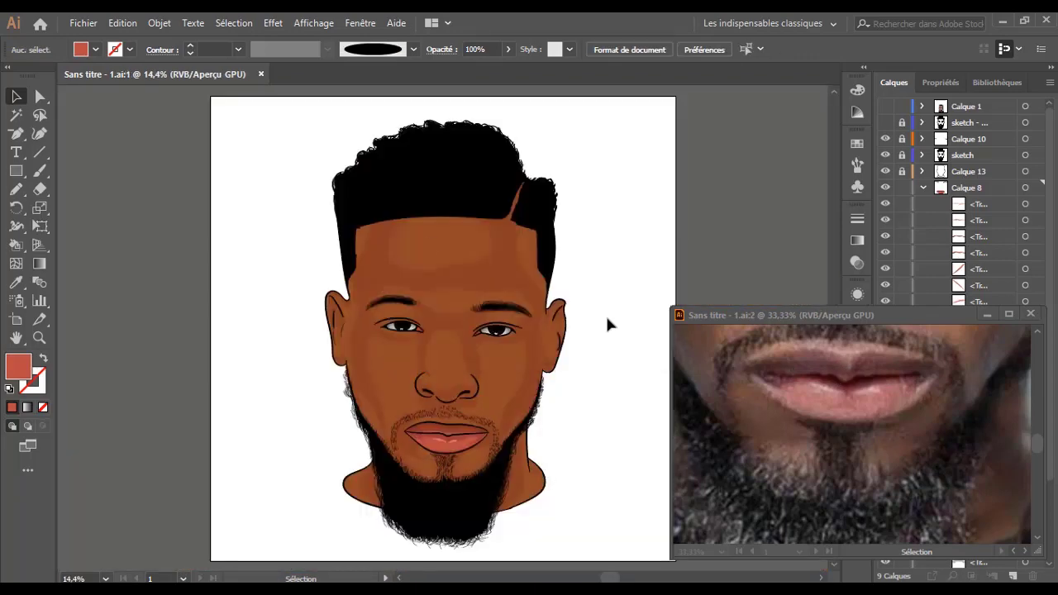
left_click(923, 187)
key("ctrl+l")
double_click(18, 366)
left_click(380, 75)
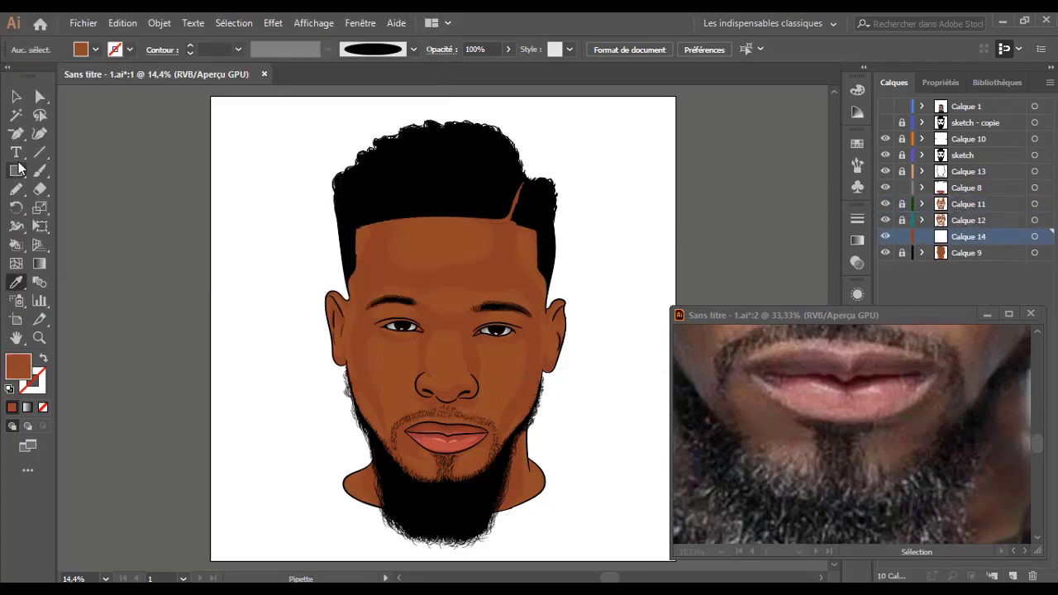
scroll(444, 368, "up", 5)
double_click(18, 367)
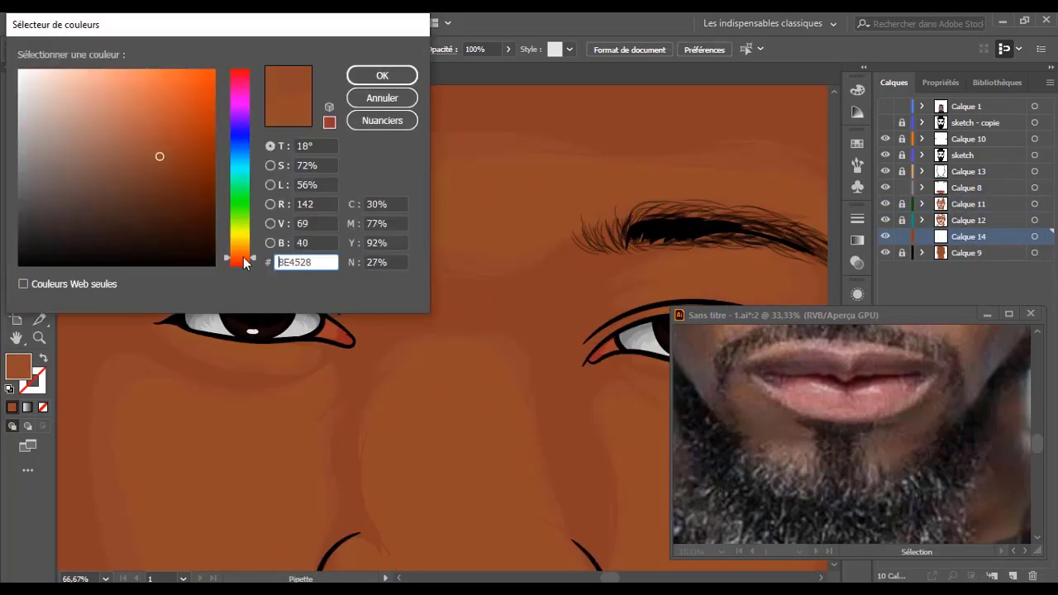
key("Return")
Move the new layer above the shading layers and rename them 'shades', 'soft shadows' and 'soft lights'
left_click(423, 446)
key("ctrl+shift+a")
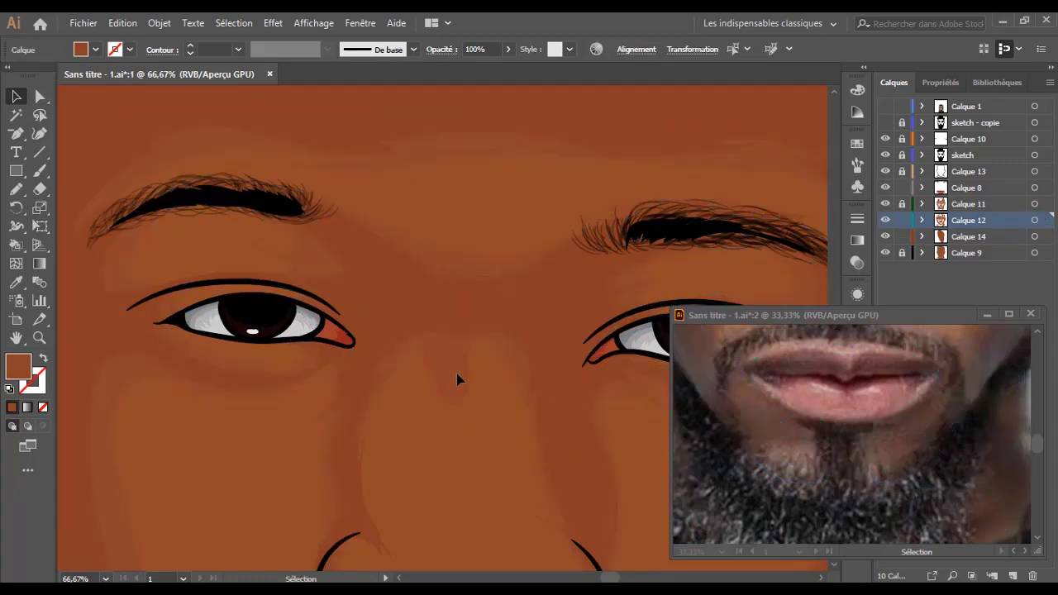
key("ctrl+minus")
key("ctrl+minus")
key("ctrl+minus")
left_click_drag(967, 197, 967, 198)
double_click(968, 220)
type("shades")
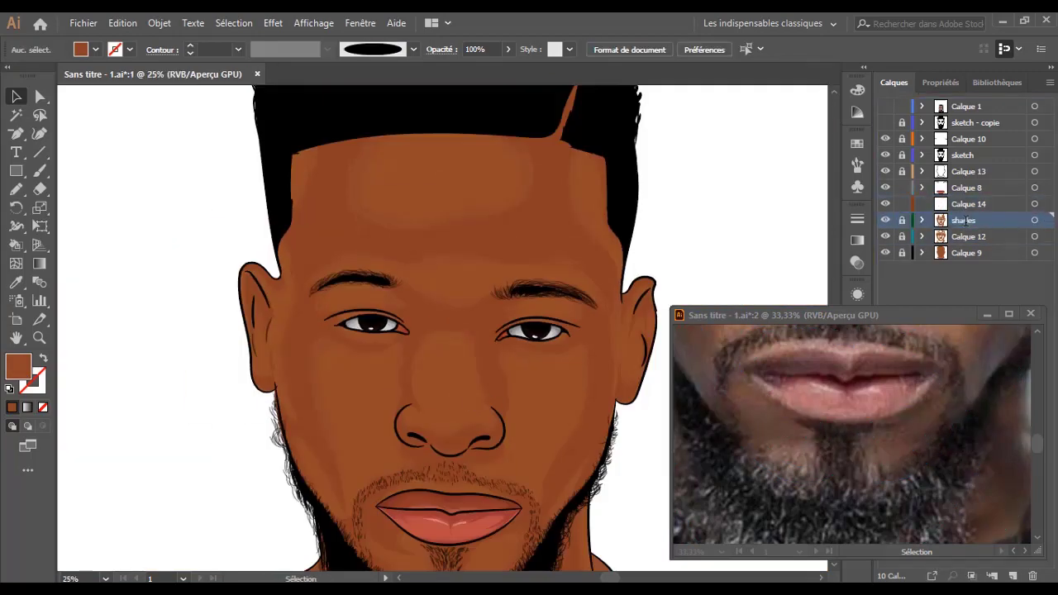
double_click(975, 237)
type("soft shadows")
double_click(968, 204)
type("soft lights")
key("Return")
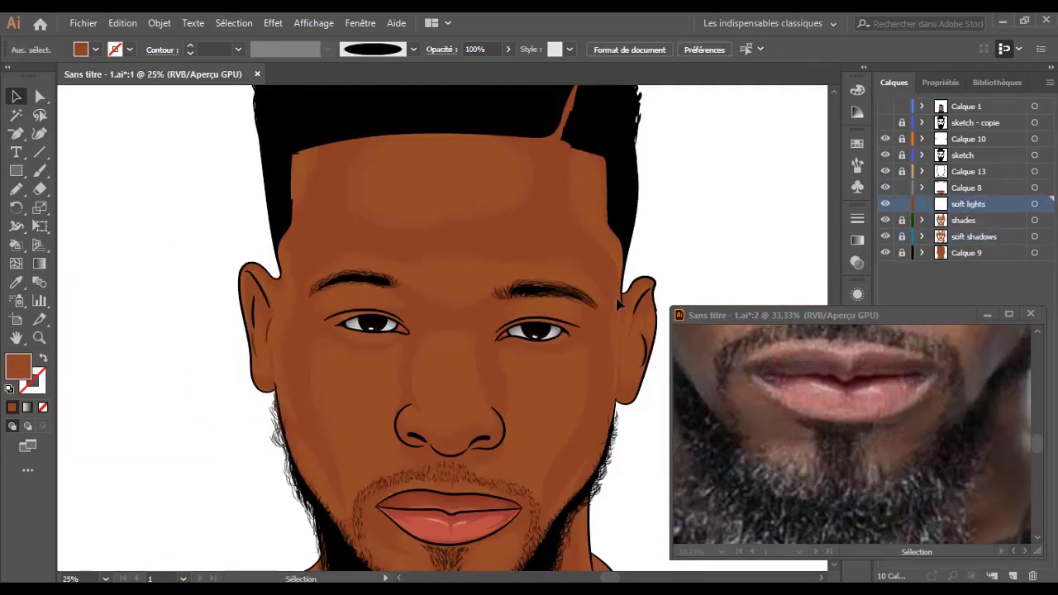
Reconfirm the 8E4528 fill and zoom out to show the forehead
double_click(18, 366)
key("Return")
scroll(727, 338, "down", 3, "alt")
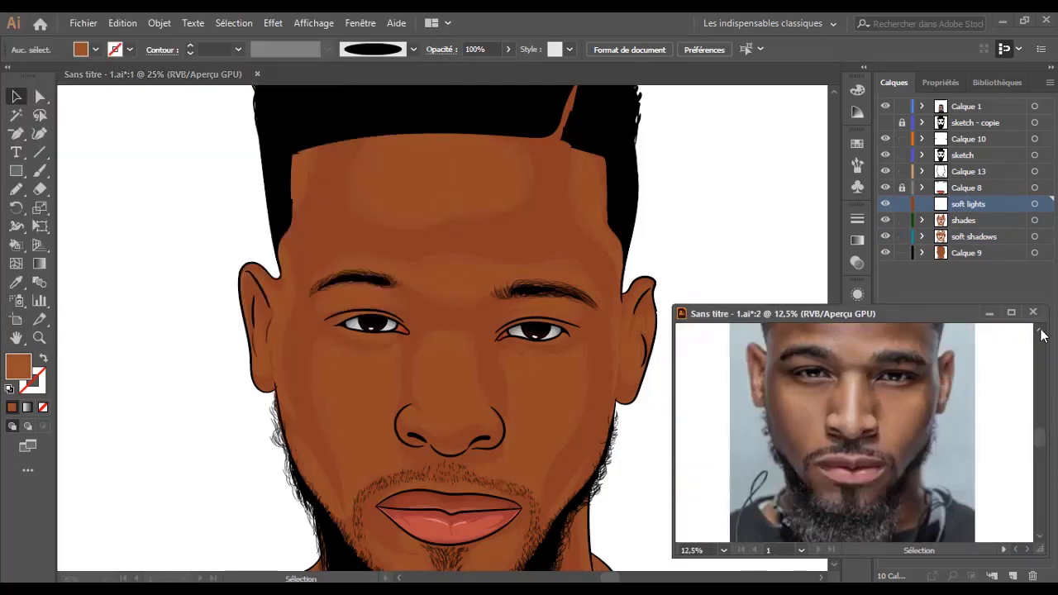
scroll(728, 339, "up", 1)
key("n")
key("ctrl+plus")
key("ctrl+plus")
key("ctrl+plus")
scroll(727, 338, "up", 3)
key("ctrl+minus")
key("ctrl+minus")
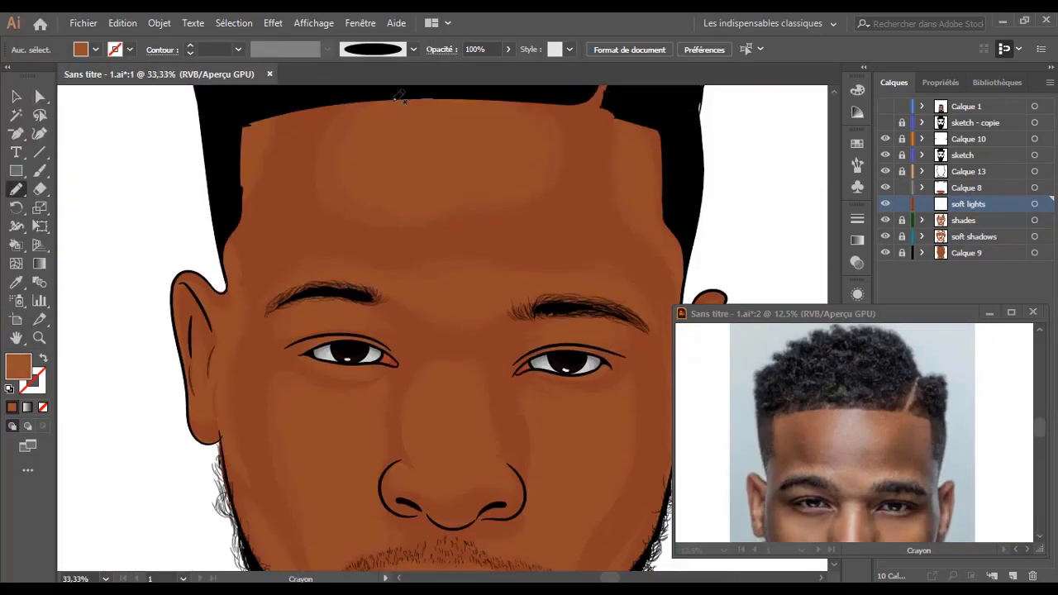
Draw soft light strokes on the forehead, across the brow and under the left eyebrow
left_click_drag(361, 122, 459, 182)
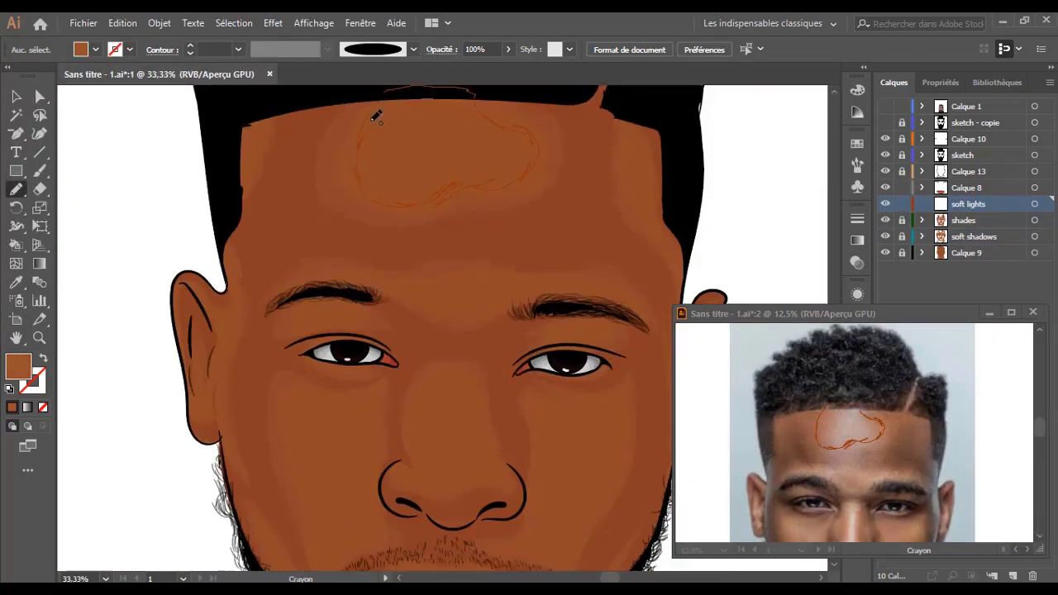
left_click_drag(626, 120, 632, 175)
left_click_drag(389, 294, 480, 283)
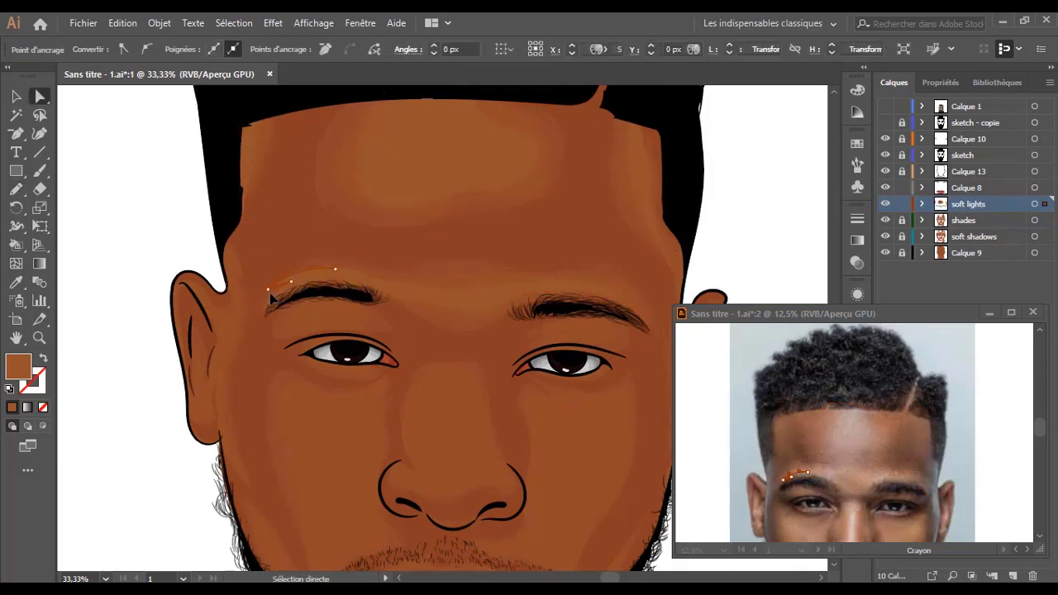
key("ctrl+plus")
left_click_drag(314, 323, 324, 301)
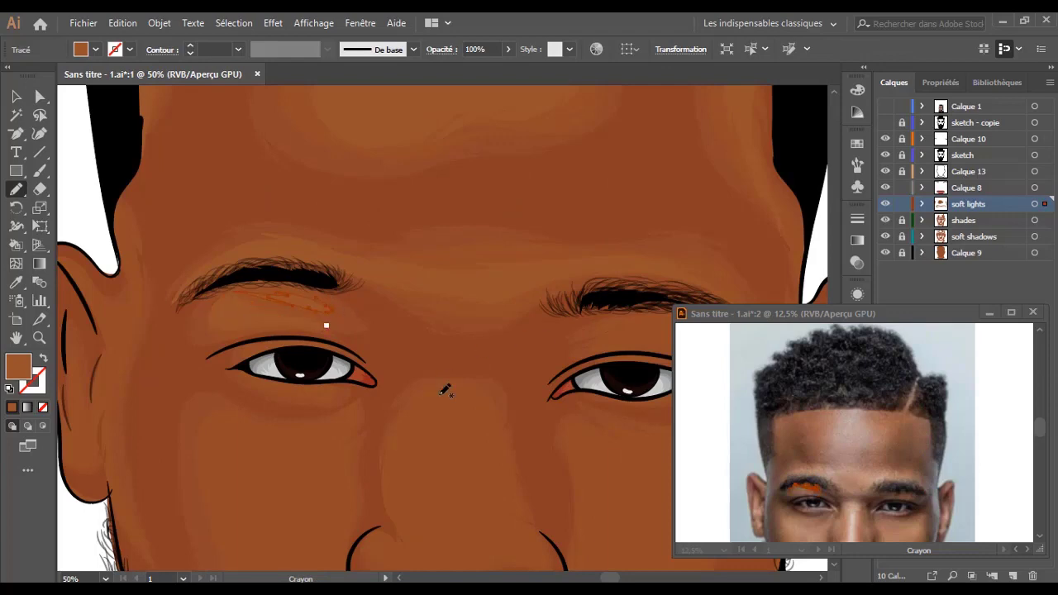
scroll(281, 352, "left", 2)
key("ctrl+shift+a")
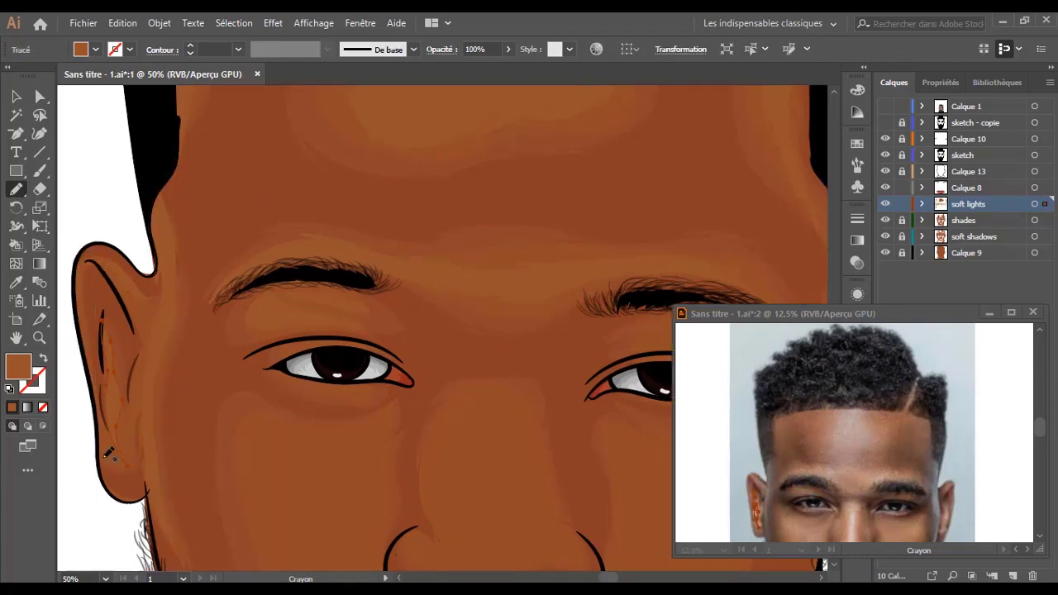
Add soft lights along the ear lobe, forehead, lower eyelid and inner ear edges
left_click_drag(147, 490, 98, 458)
scroll(266, 337, "down", 3)
left_click_drag(563, 134, 463, 171)
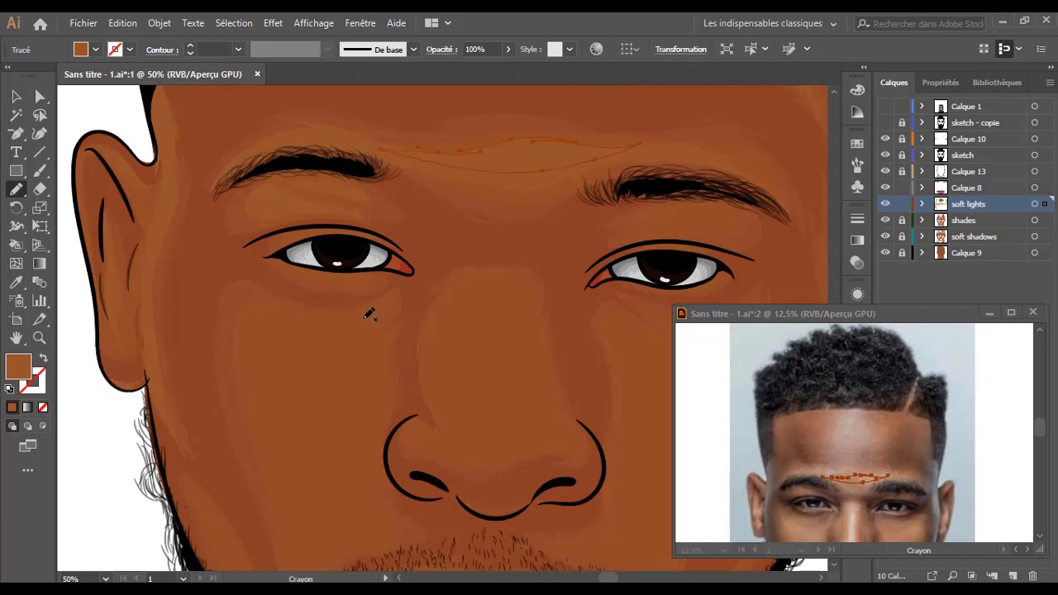
left_click_drag(317, 275, 407, 271)
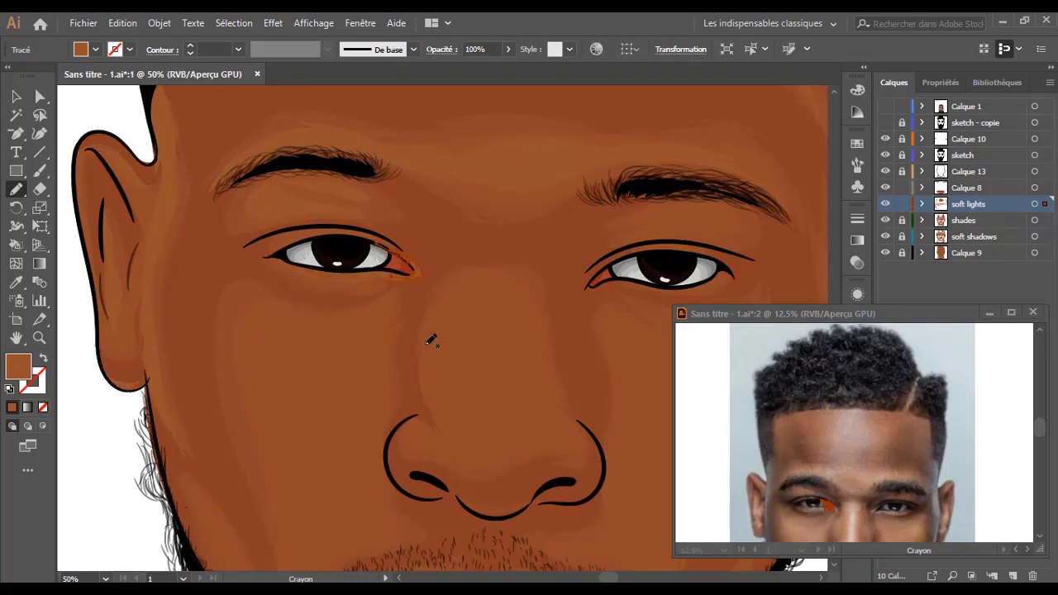
scroll(438, 175, "right", 5)
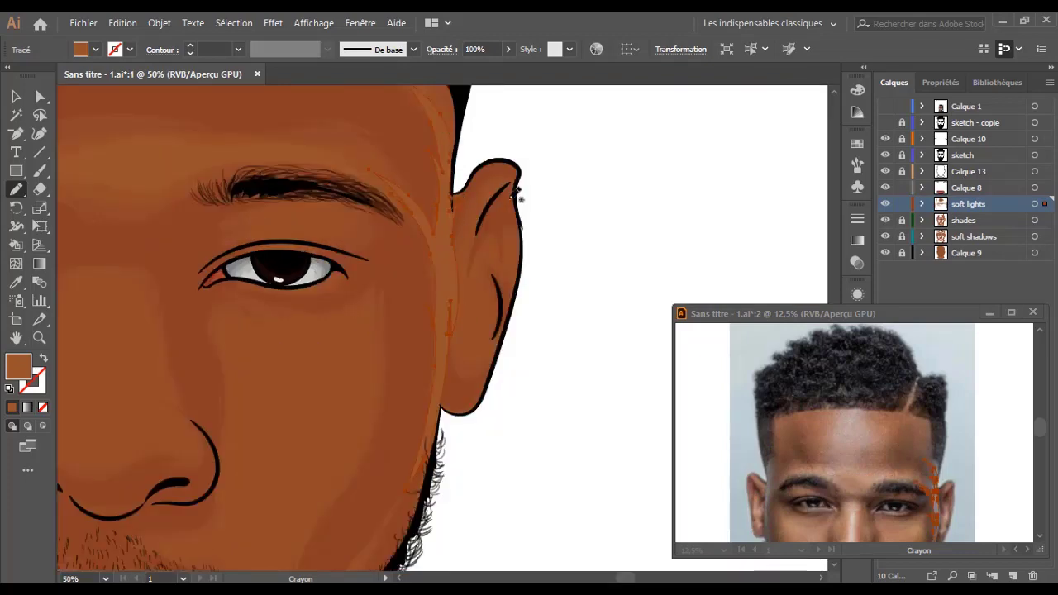
left_click_drag(456, 273, 517, 182)
left_click_drag(473, 362, 504, 311)
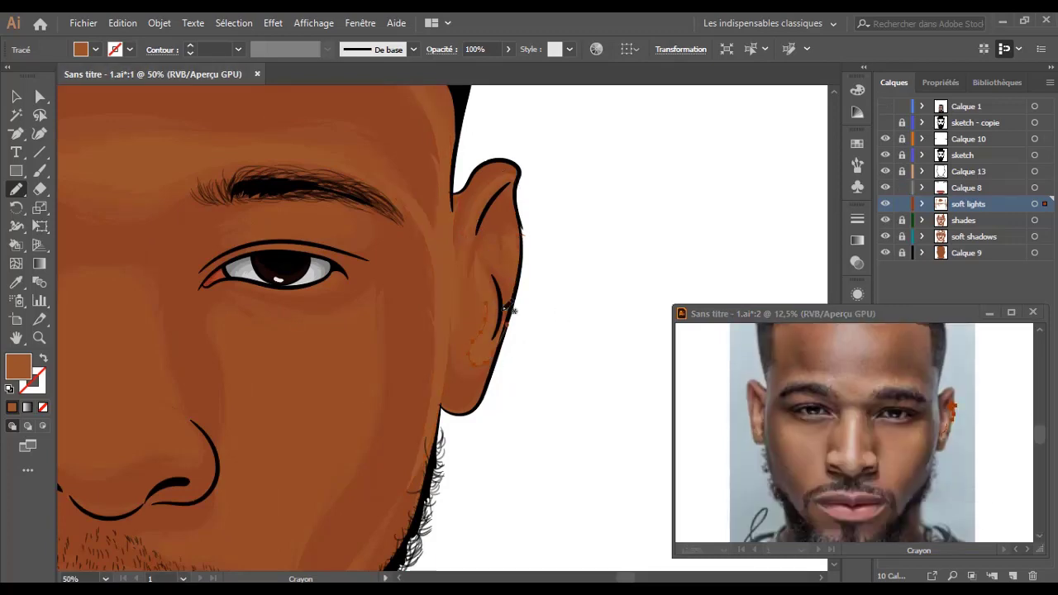
scroll(314, 137, "down", 4)
key("ctrl+shift+a")
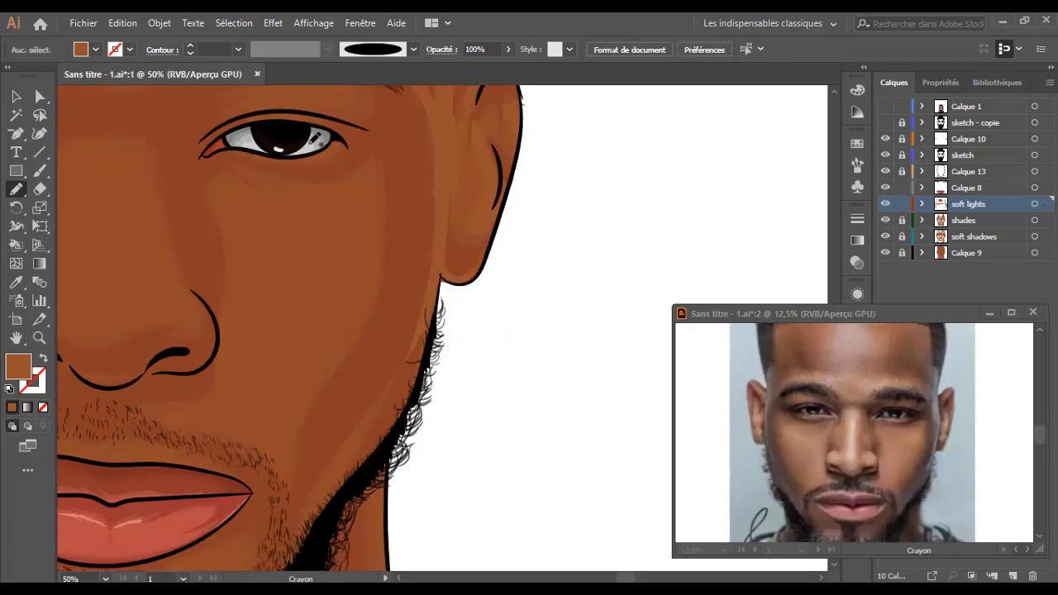
Add light strokes along the lower eyelid and the cheek below the eye
left_click_drag(239, 145, 339, 149)
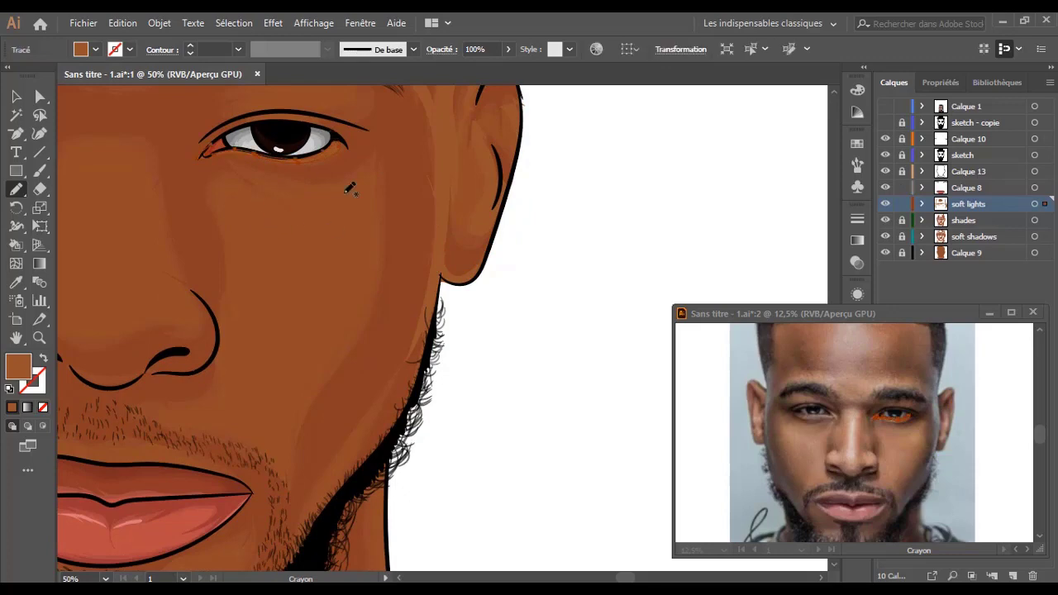
left_click_drag(225, 187, 376, 189)
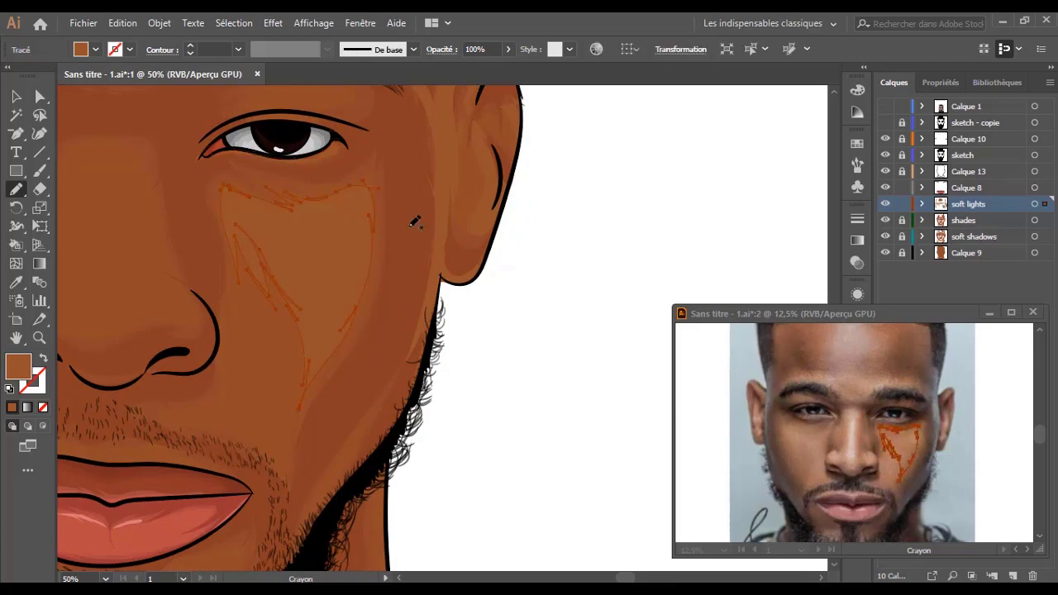
scroll(436, 447, "left", 10)
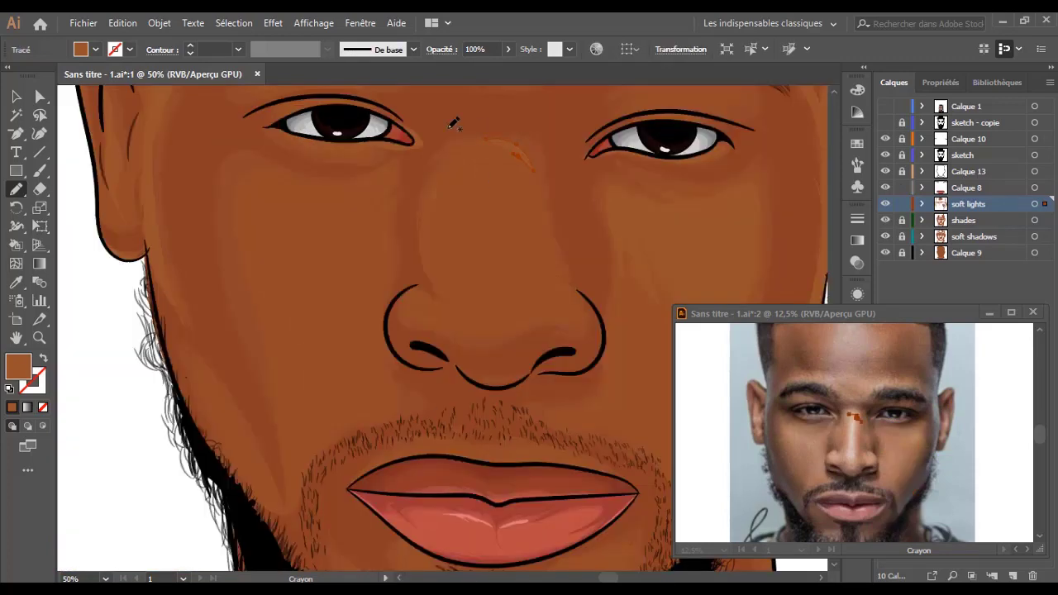
Redraw the nose lights at the left nostril and along the bottom of the nose, removing stray strokes
key("ctrl+z")
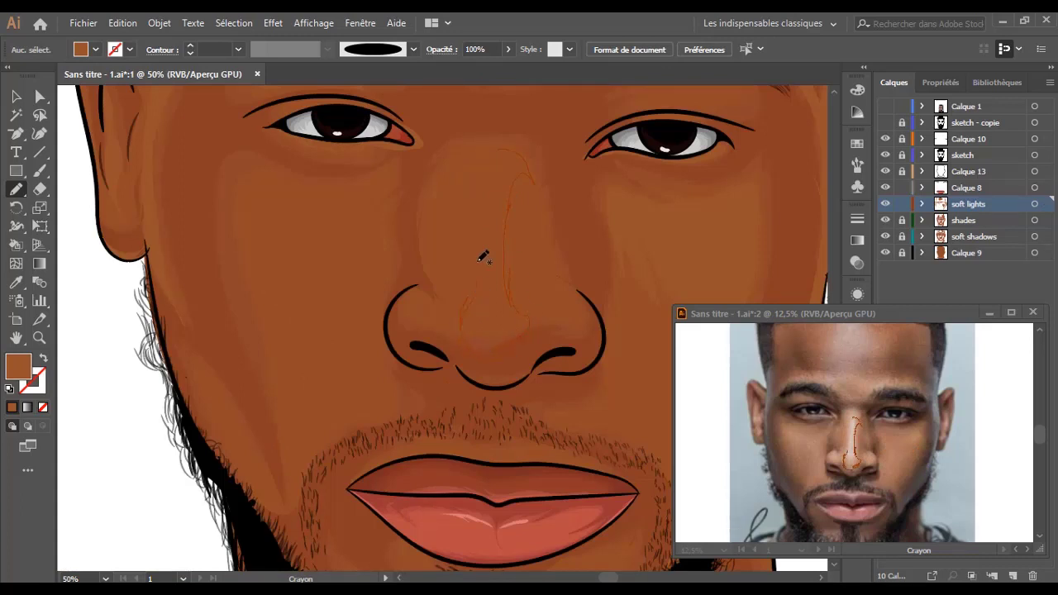
left_click_drag(473, 147, 539, 181)
key("ctrl+z")
left_click_drag(413, 286, 550, 325)
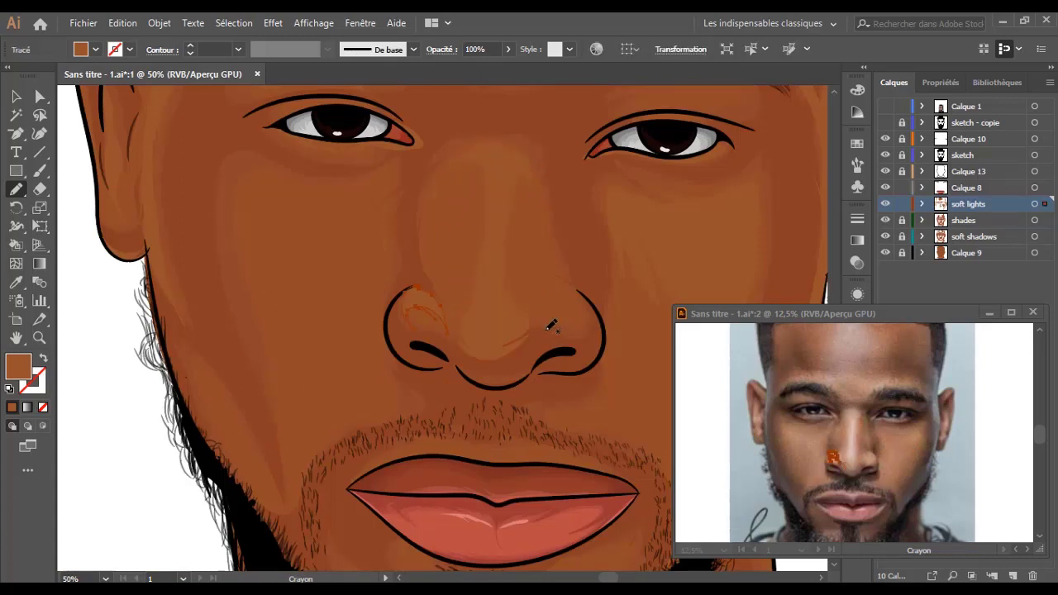
key("ctrl+z")
left_click_drag(414, 286, 424, 302)
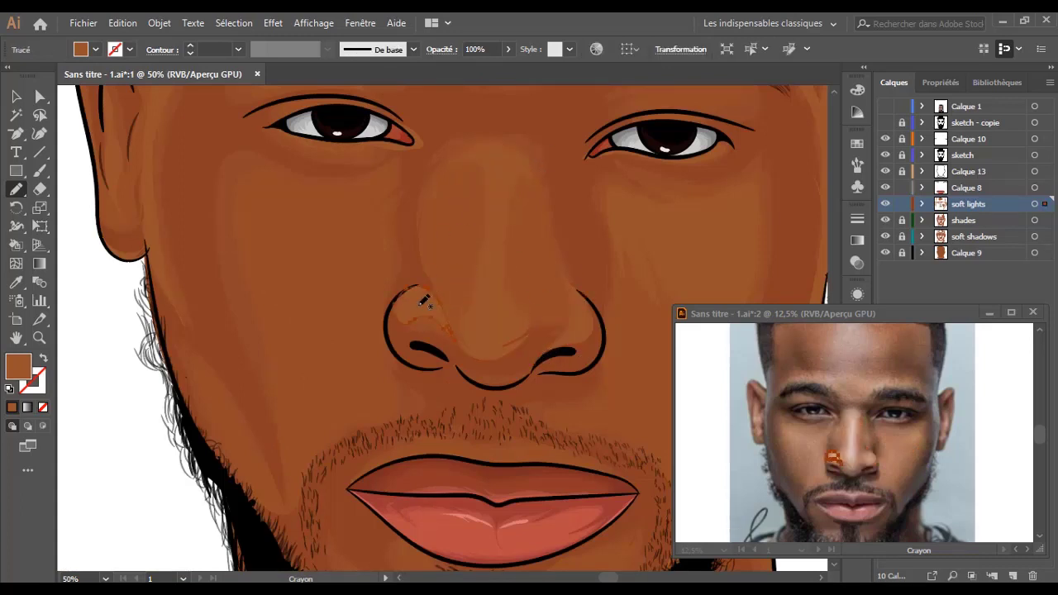
left_click_drag(477, 376, 528, 373)
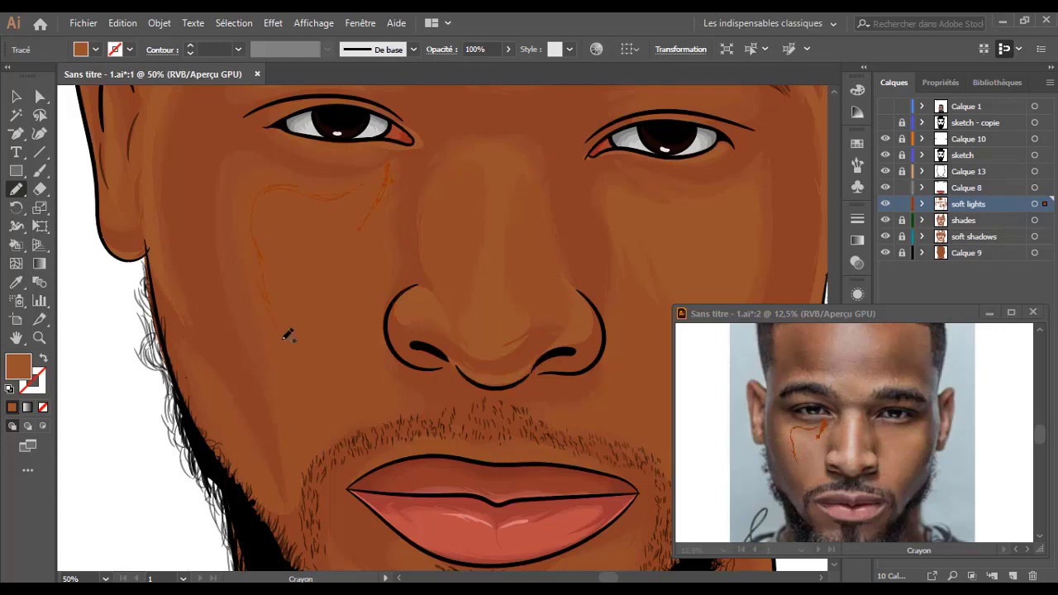
Deselect the finished light paths, undo the last change and pan around to review the face
scroll(225, 395, "right", 5)
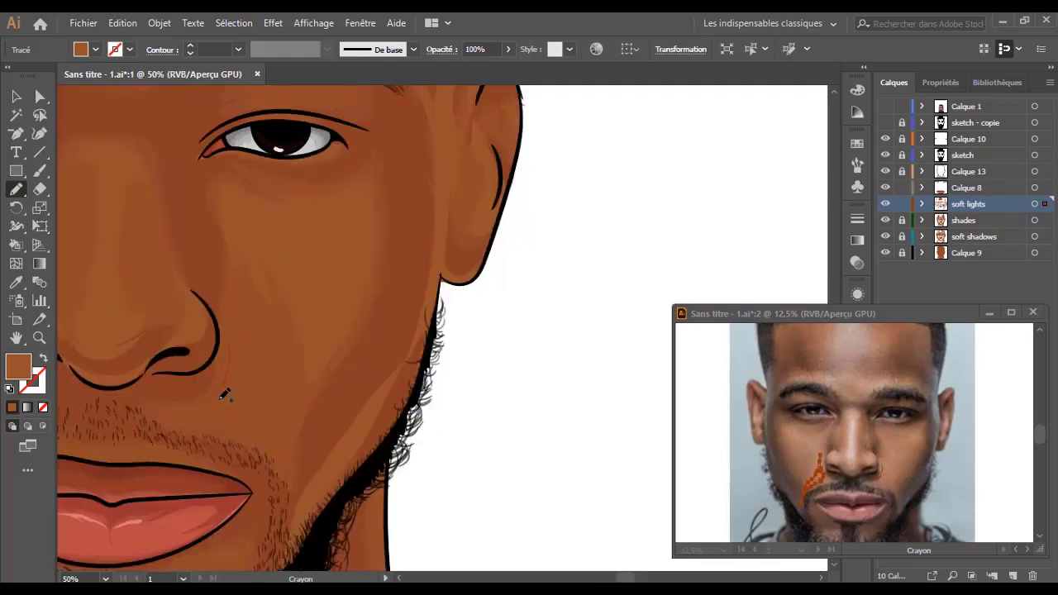
scroll(180, 287, "left", 4)
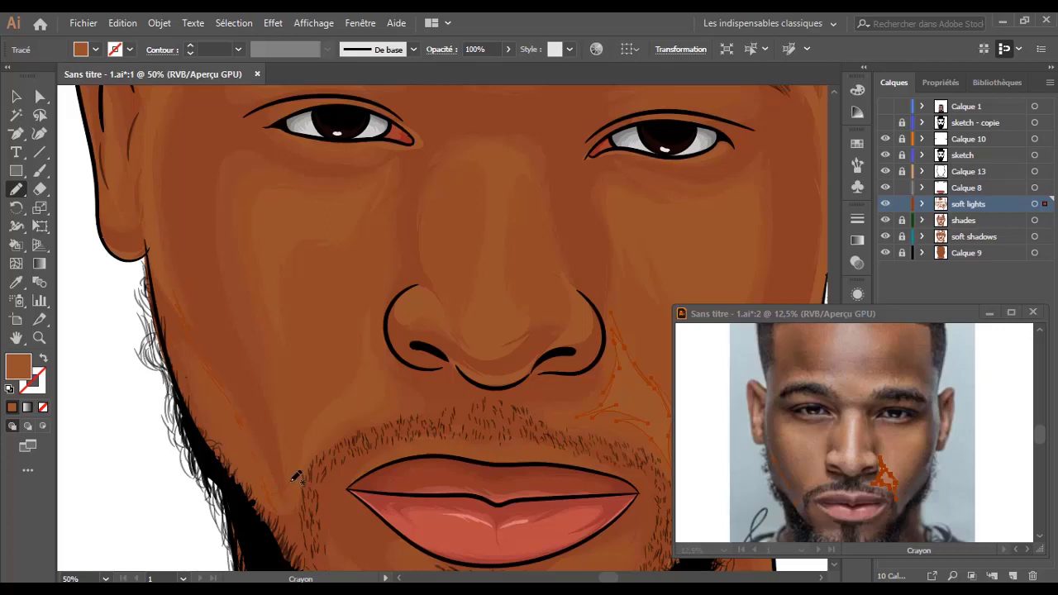
key("ctrl+shift+a")
scroll(273, 504, "right", 5)
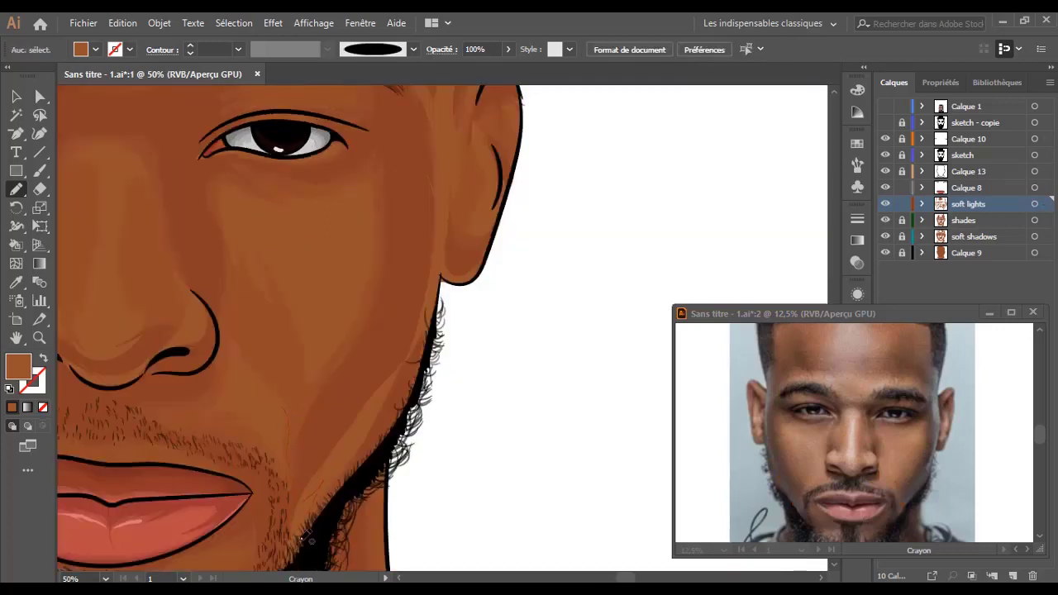
key("ctrl+z")
scroll(495, 424, "left", 4)
scroll(496, 424, "down", 2)
scroll(496, 424, "down", 1)
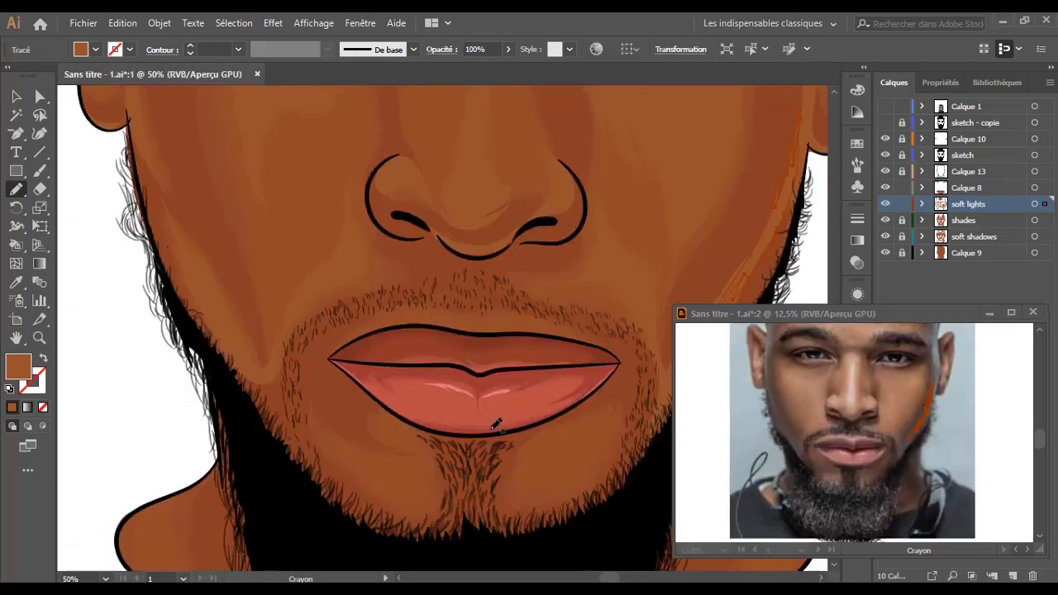
scroll(410, 412, "down", 2)
scroll(327, 335, "right", 4)
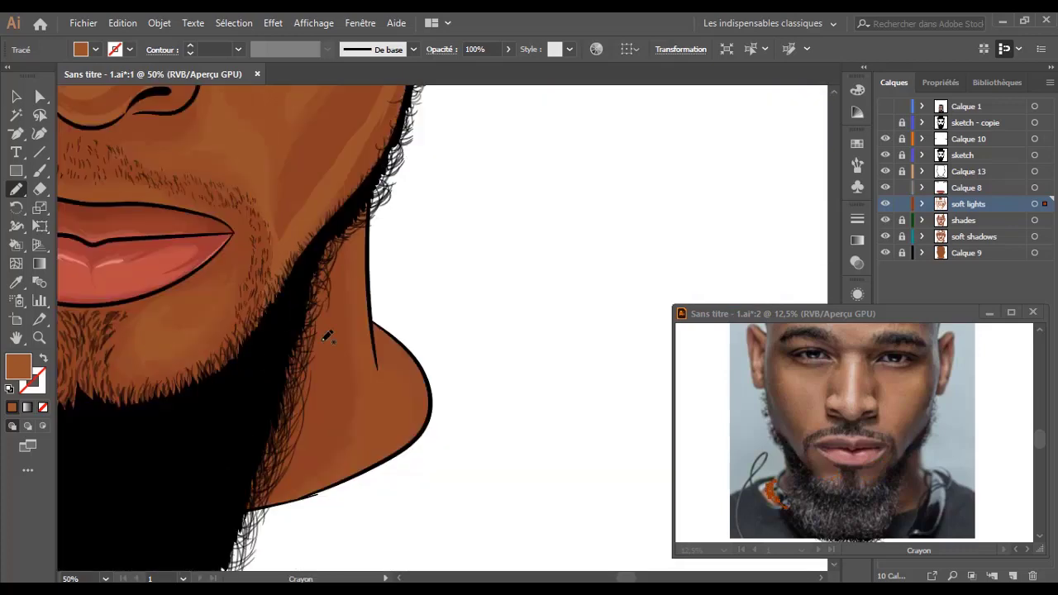
Fit the portrait in view and create a new layer for highlights
key("ctrl+0")
key("v")
key("ctrl+shift+a")
key("ctrl+l")
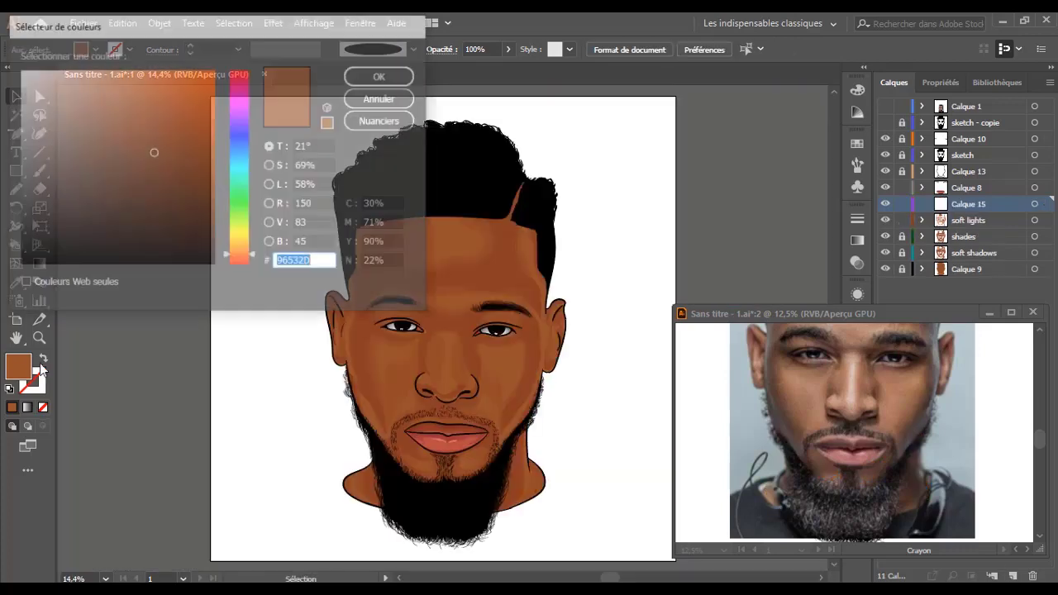
key("n")
scroll(478, 174, "up", 4)
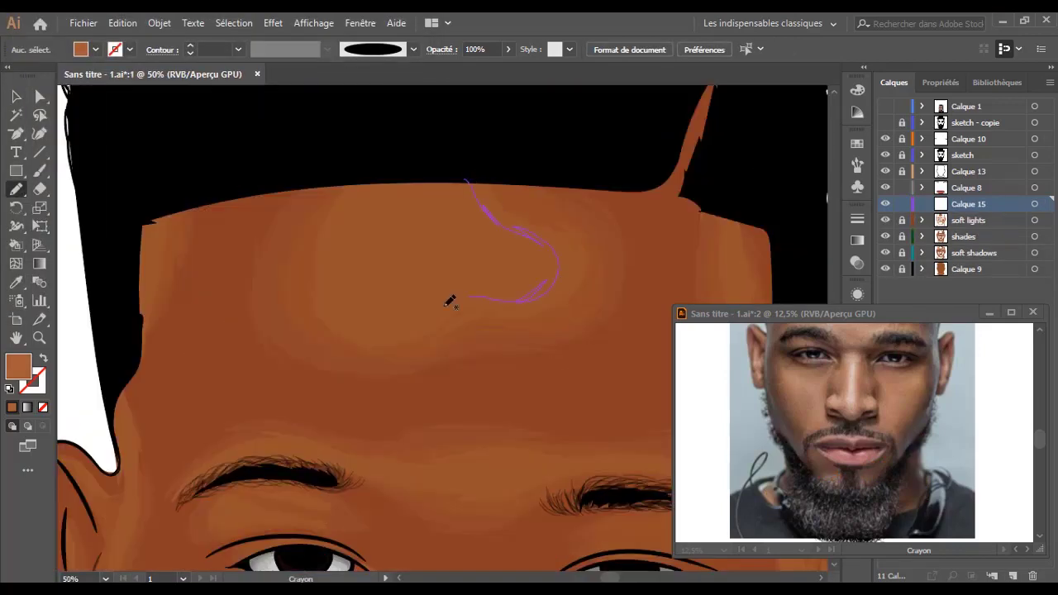
Try highlights on the forehead, temple and inside the ear, undoing the rejected strokes
left_click_drag(336, 270, 335, 256)
key("ctrl+z")
left_click_drag(357, 184, 341, 316)
left_click_drag(546, 241, 355, 174)
key("ctrl+z")
scroll(413, 330, "right", 5)
left_click_drag(339, 120, 410, 396)
scroll(409, 397, "down", 5)
key("ctrl+z")
left_click_drag(440, 307, 444, 400)
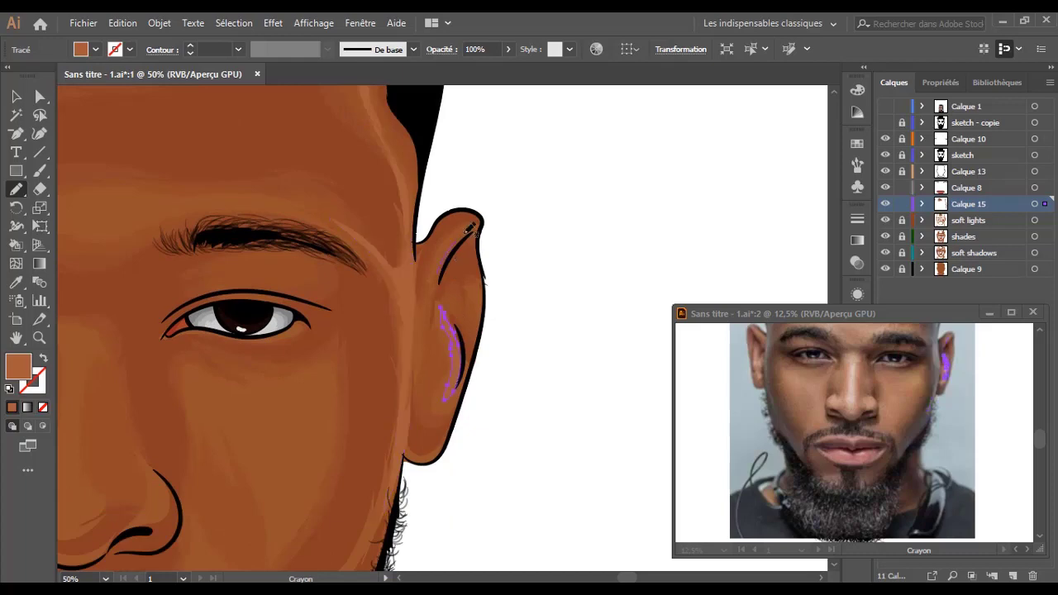
key("ctrl+z")
scroll(402, 219, "left", 5)
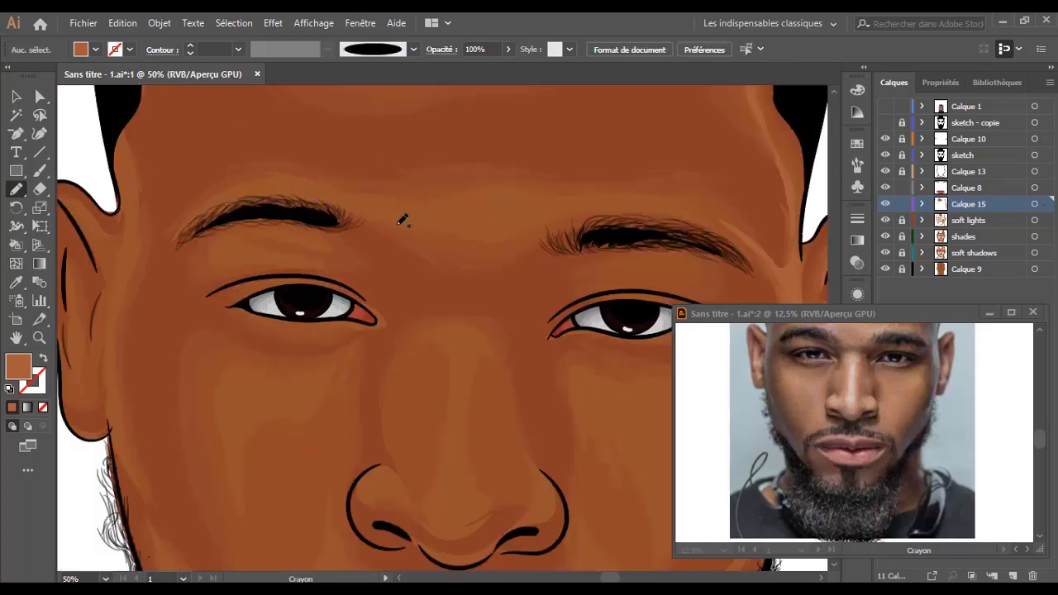
Try highlights over the eyebrows, nostrils and inner eye corner, undoing the rejected ones
left_click_drag(402, 219, 273, 189)
key("ctrl+z")
left_click_drag(519, 229, 700, 232)
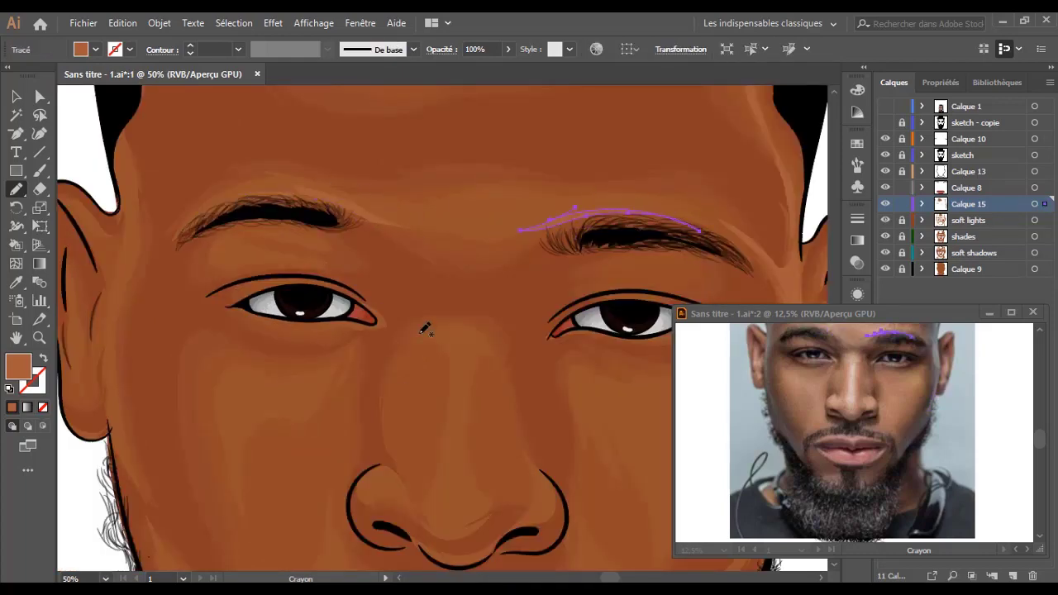
key("ctrl+z")
key("ctrl+z")
left_click_drag(378, 468, 356, 500)
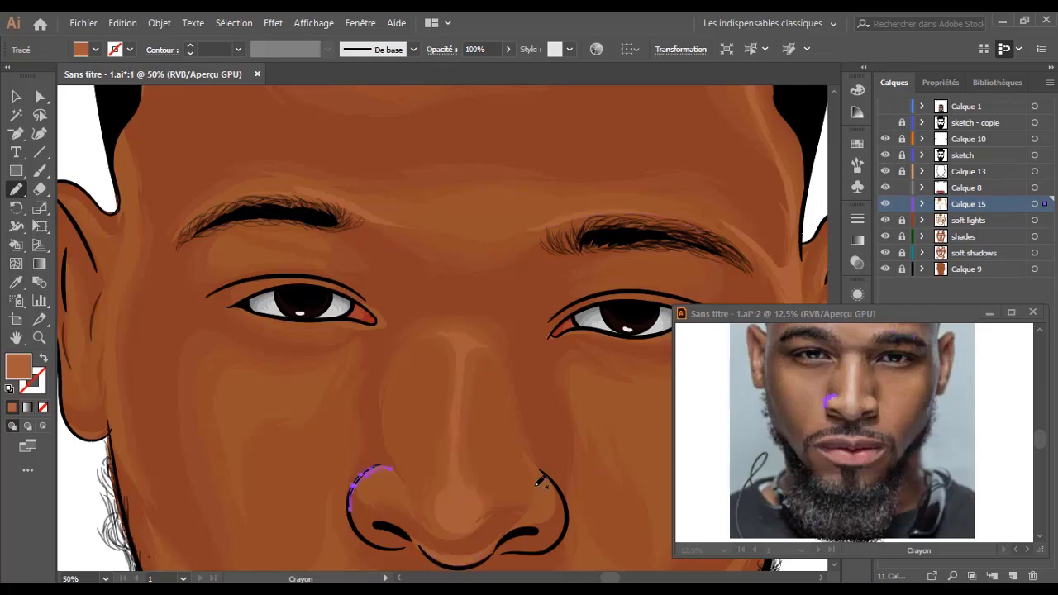
key("ctrl+z")
left_click_drag(529, 459, 552, 494)
left_click_drag(569, 295, 545, 338)
key("ctrl+z")
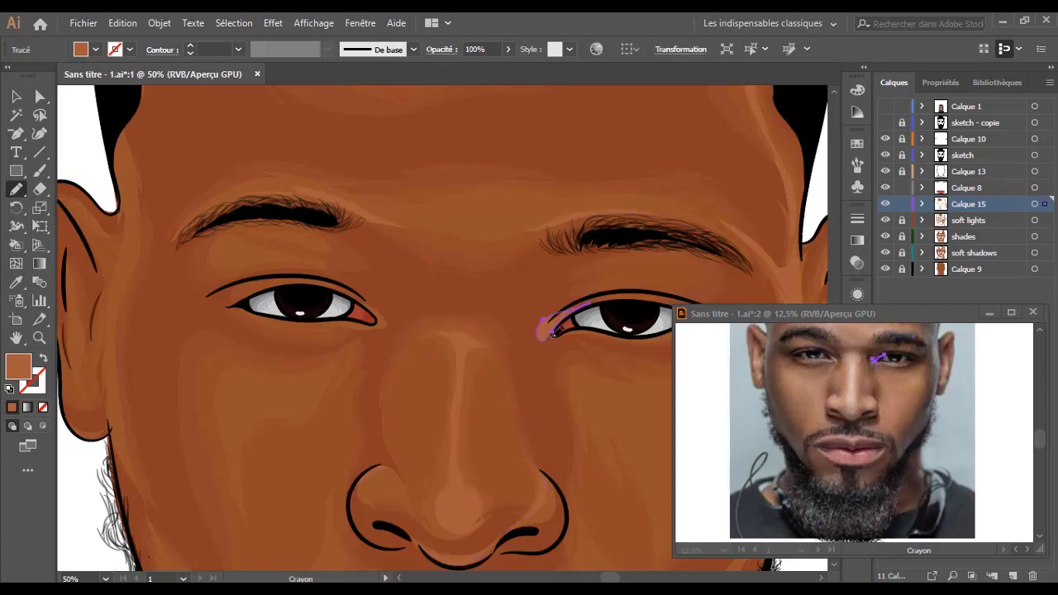
key("ctrl+plus")
key("ctrl+plus")
key("ctrl+plus")
Retrace highlights at the inner eye corner and along the lower eyelid
mouse_move(388, 376)
left_mouse_down()
mouse_move(483, 274)
mouse_move(161, 231)
left_mouse_up()
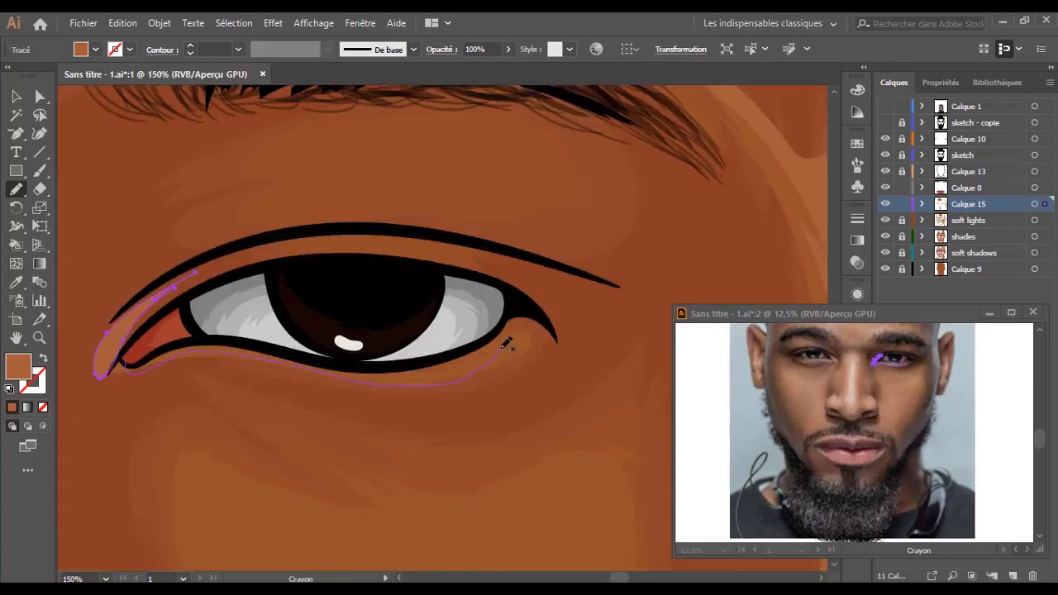
mouse_move(165, 360)
left_mouse_down()
mouse_move(476, 335)
mouse_move(820, 579)
left_mouse_up()
scroll(820, 579, "right", 3)
left_click_drag(567, 300, 537, 331)
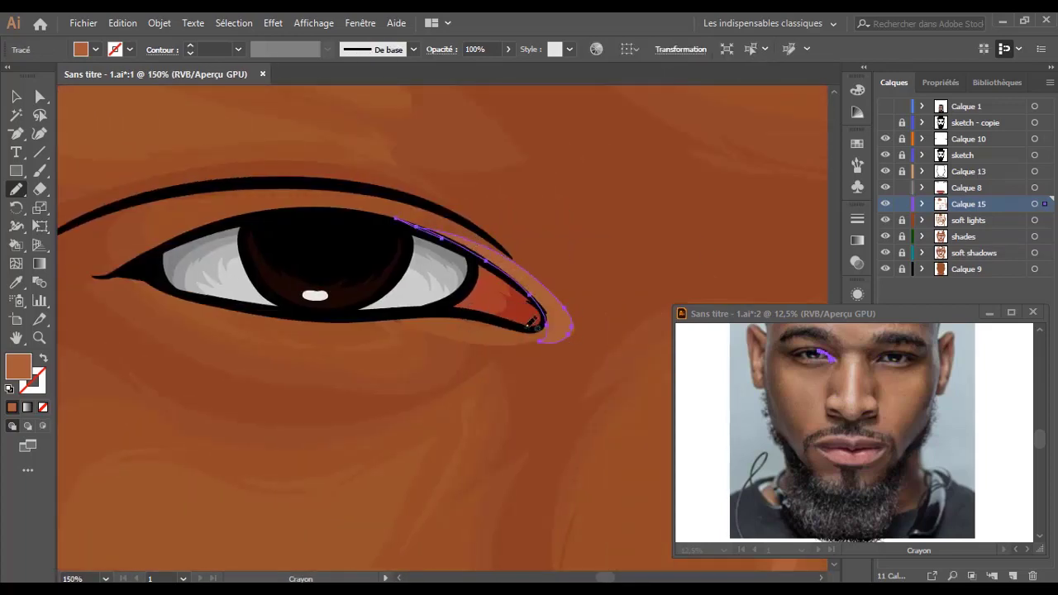
key("ctrl+z")
mouse_move(463, 335)
left_mouse_down()
mouse_move(376, 306)
mouse_move(388, 313)
left_mouse_up()
key("ctrl+minus")
Draw highlights above the eyelid below the brow, inside the ear and over the cheek
left_click_drag(256, 178, 397, 203)
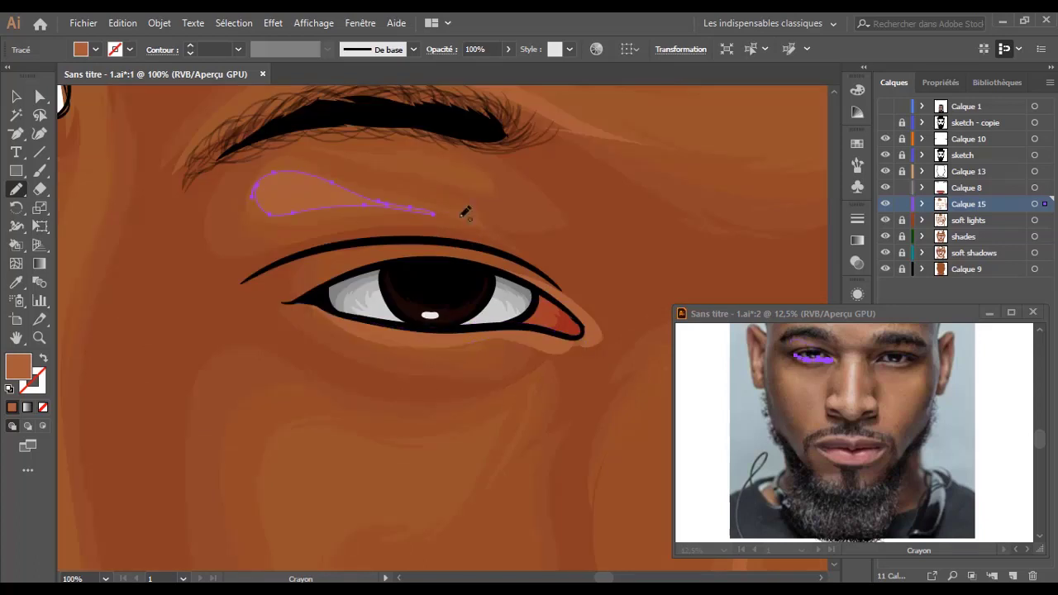
key("ctrl+z")
left_click_drag(357, 155, 479, 184)
scroll(372, 239, "left", 5)
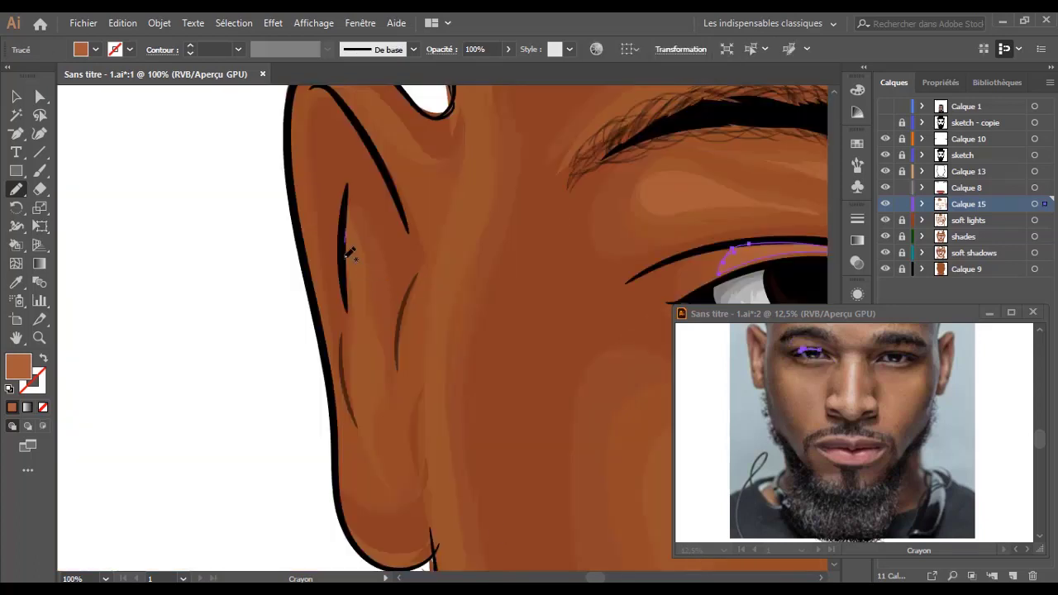
left_click_drag(353, 194, 382, 277)
mouse_move(378, 491)
left_mouse_down()
mouse_move(416, 445)
mouse_move(387, 463)
left_mouse_up()
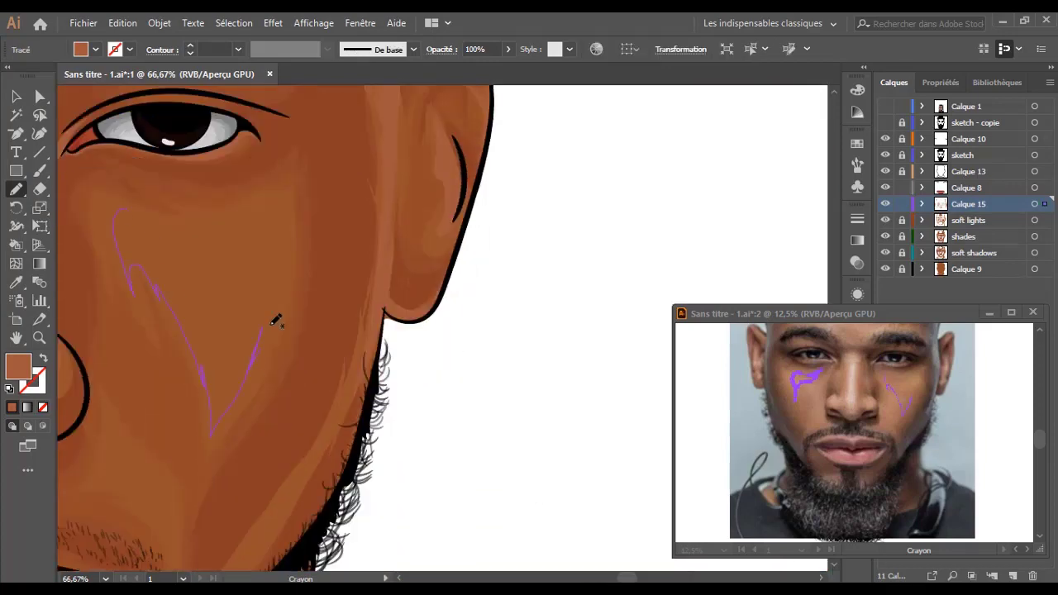
left_click_drag(276, 321, 119, 215)
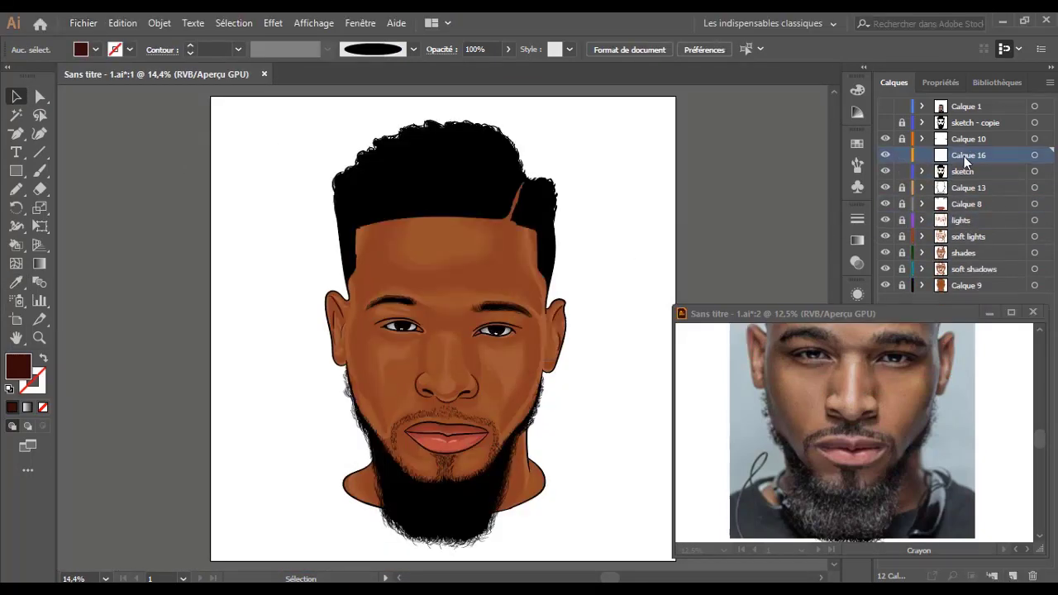
Name the new layer 'hairs style' and give the thin ellipse a gradient fill
type("s style")
key("Return")
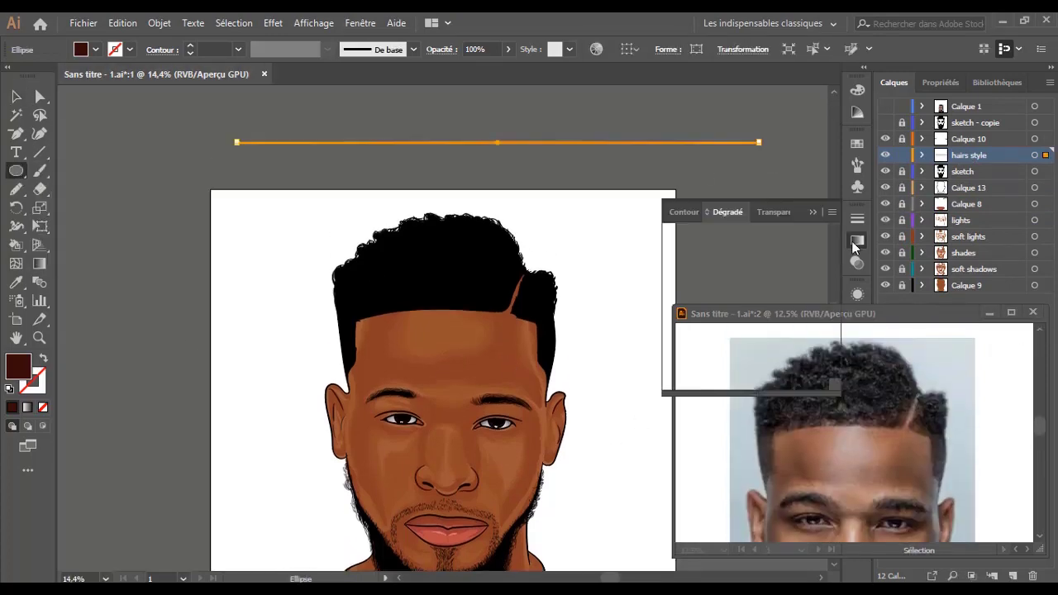
left_click(857, 241)
key("v")
key("ctrl+plus")
key("ctrl+plus")
key("ctrl+plus")
Set the gradient stops to black on the left and pinkish in the middle
double_click(739, 357)
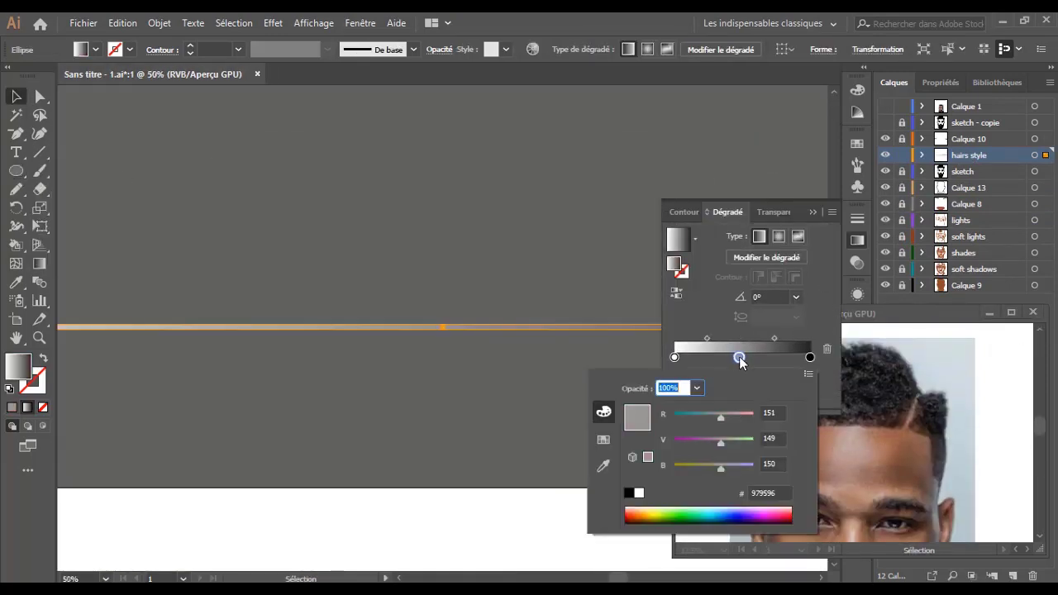
left_click_drag(720, 417, 728, 413)
double_click(675, 357)
left_click(809, 374)
left_click(745, 357)
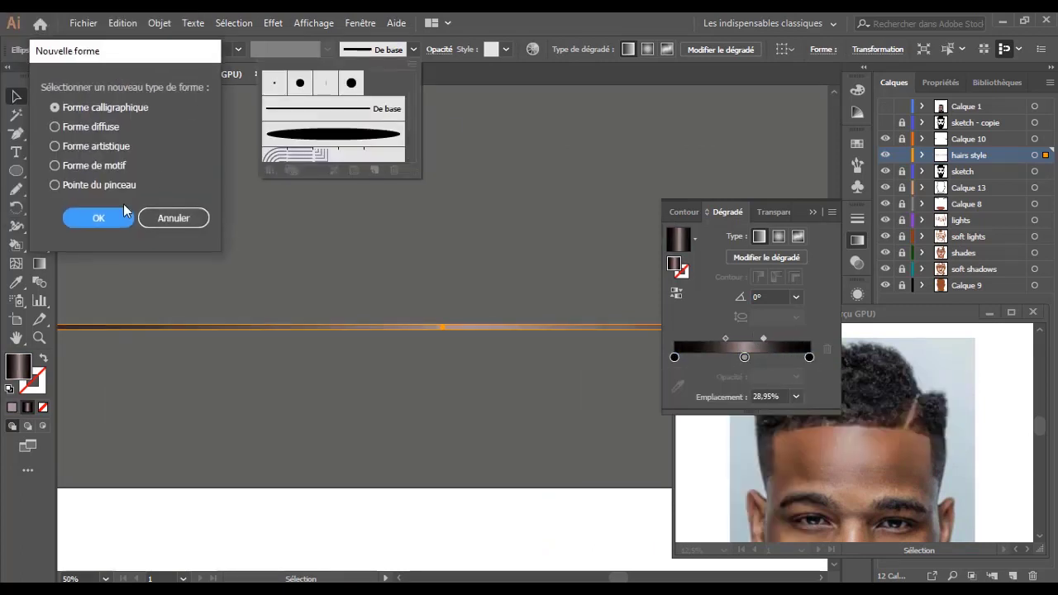
Save the ellipse as a calligraphic brush whose size varies with pen pressure
left_click(124, 212)
left_click(397, 402)
left_click(377, 449)
left_click(437, 435)
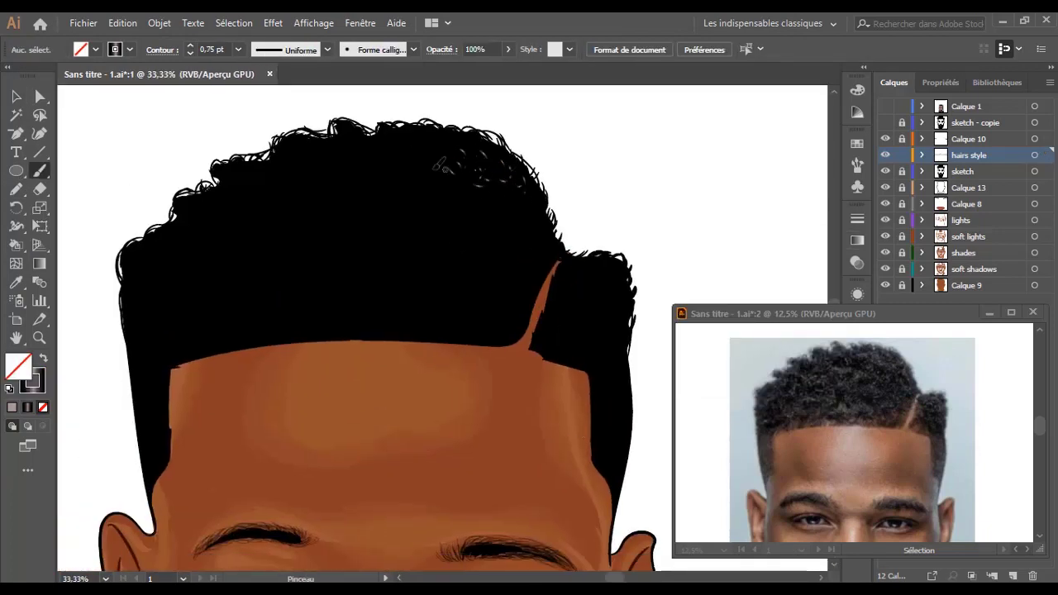
Paint small light curl strokes into the hair and along its right and upper-left edges
left_click_drag(346, 181, 356, 188)
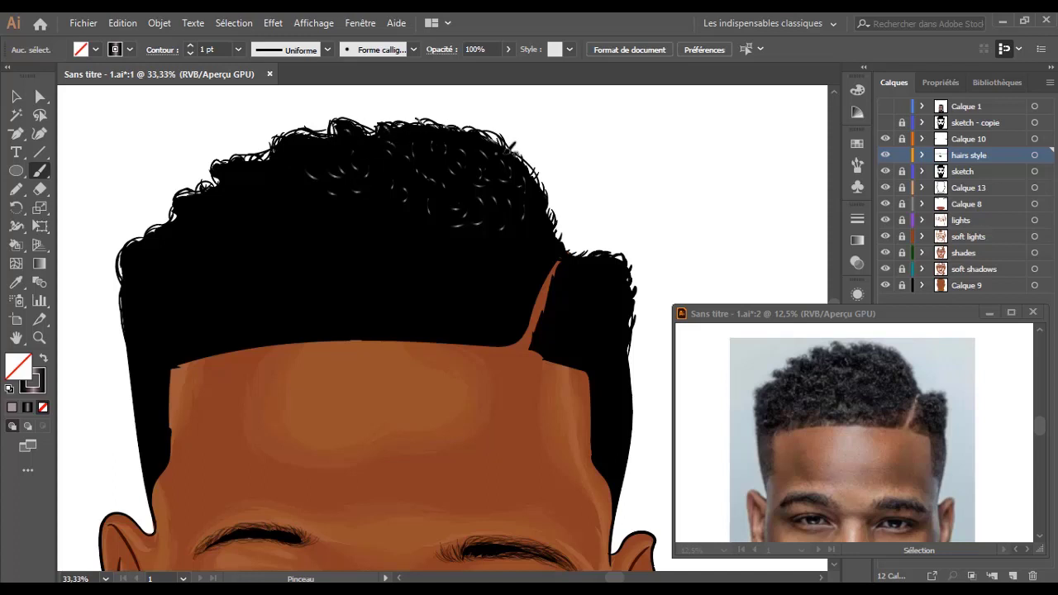
left_click_drag(634, 273, 629, 350)
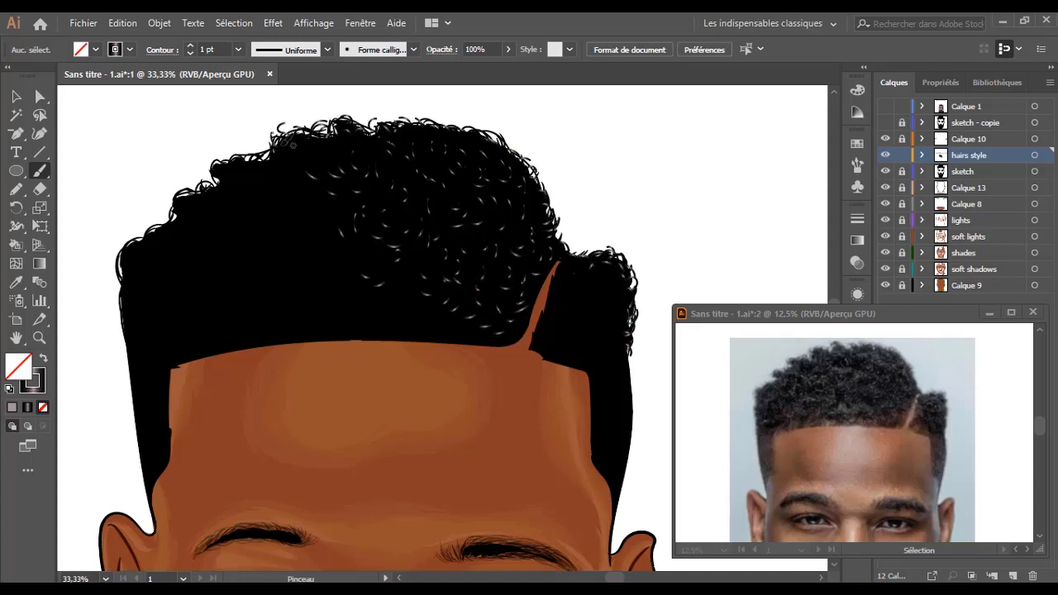
left_click_drag(292, 146, 211, 161)
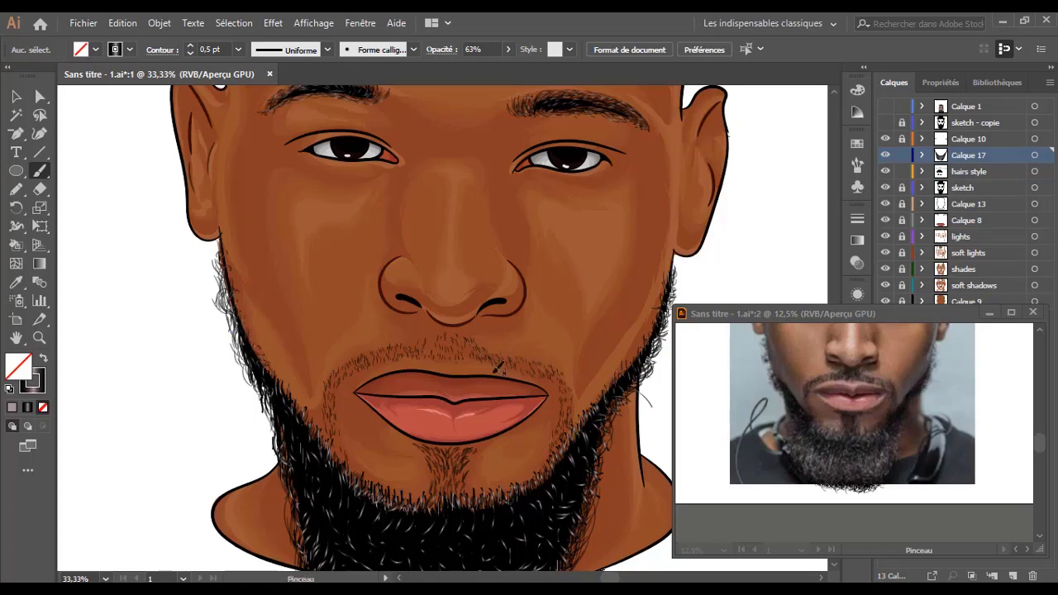
Switch to the large oval brush and set a very fine stroke weight of about 0.1 pt
left_click(413, 48)
left_click(351, 83)
left_click(413, 49)
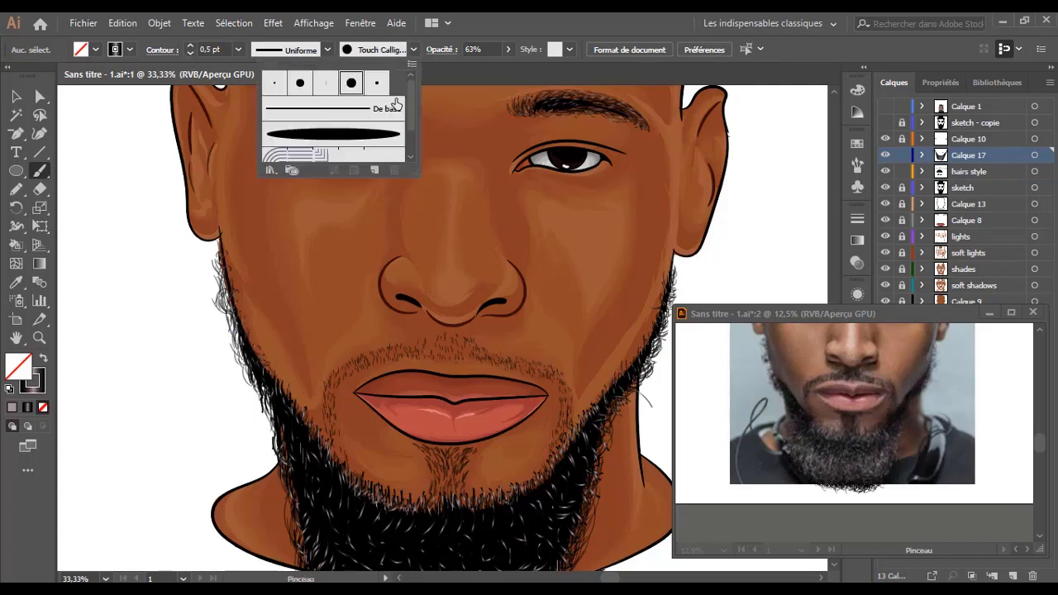
left_click(333, 133)
key("ctrl+plus")
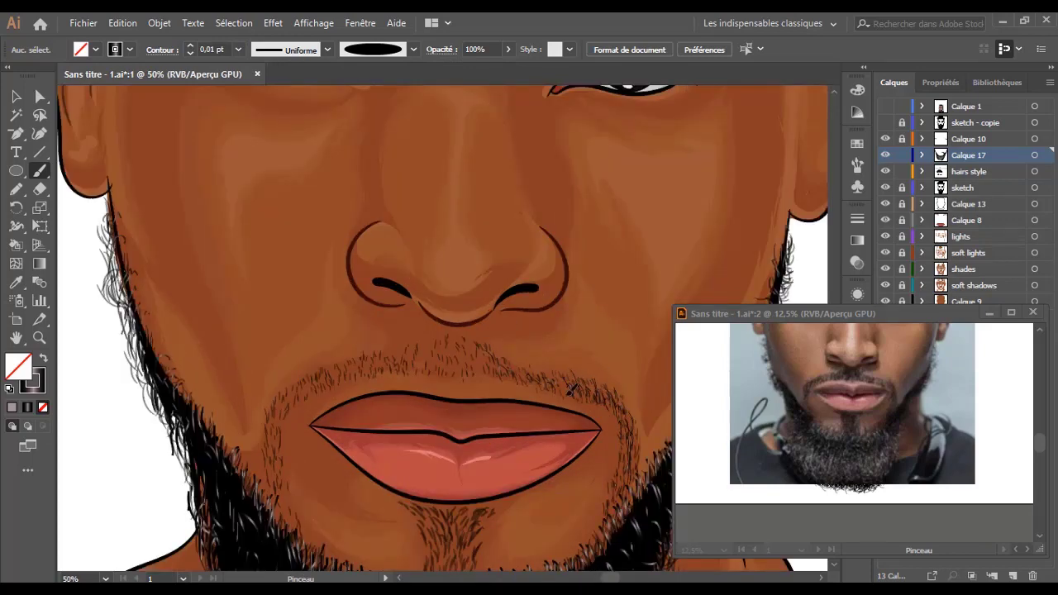
key("BackSpace")
type("2")
key("Return")
key("bracketright")
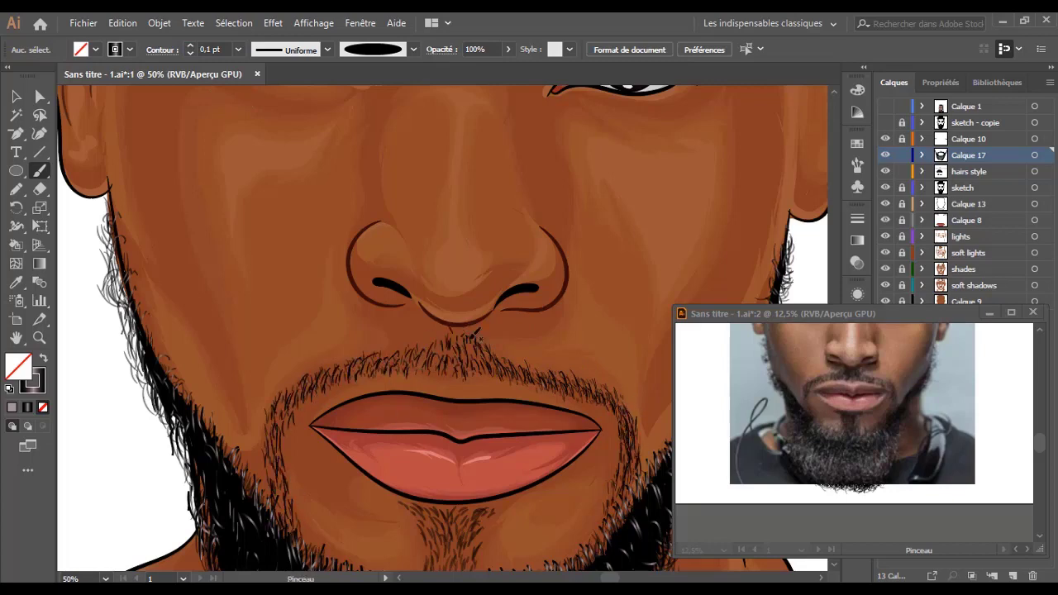
Apply the black-to-pink gradient to the stroke and choose the fine oval brush
left_click(413, 49)
left_click(373, 84)
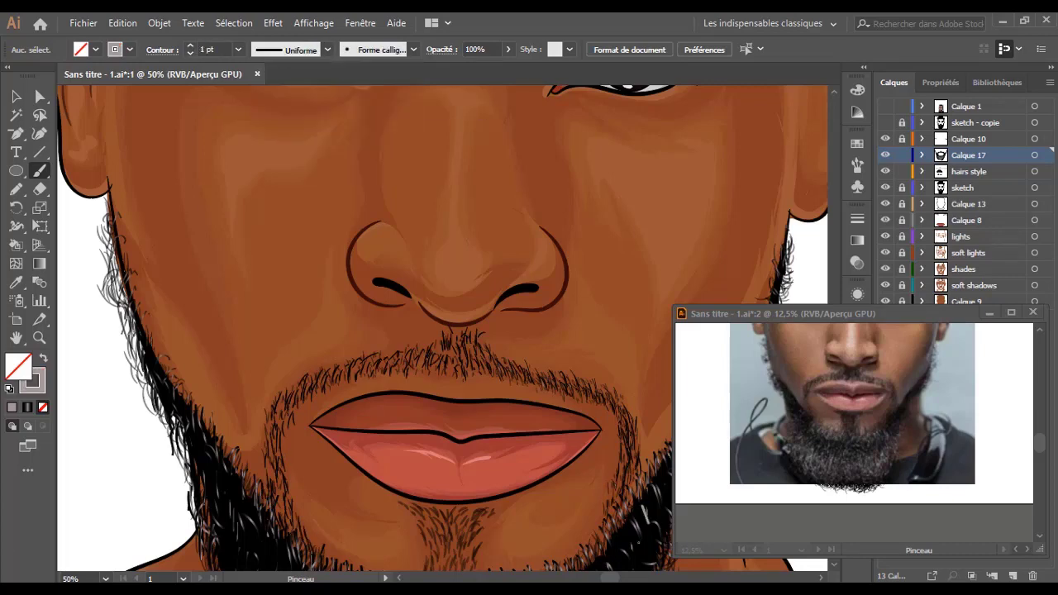
left_click(413, 49)
scroll(408, 128, "down", 3)
key("Escape")
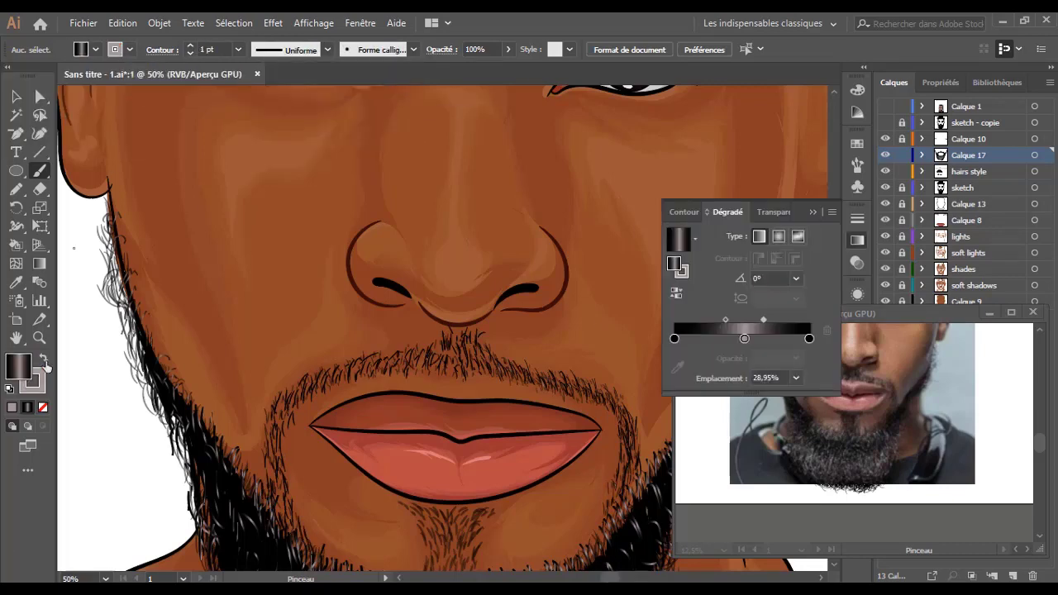
key("period")
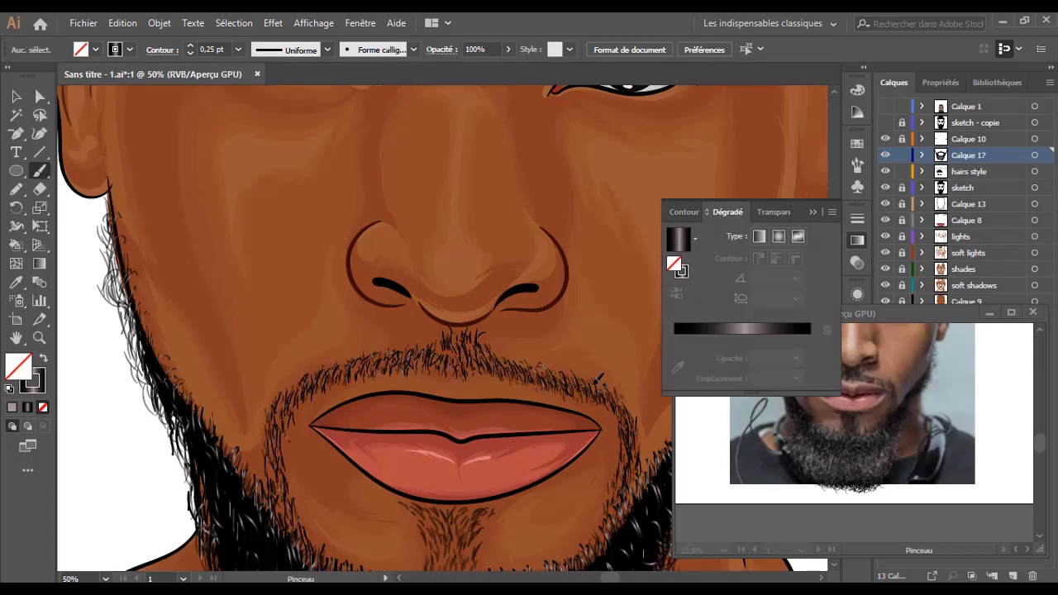
scroll(436, 354, "down", 3)
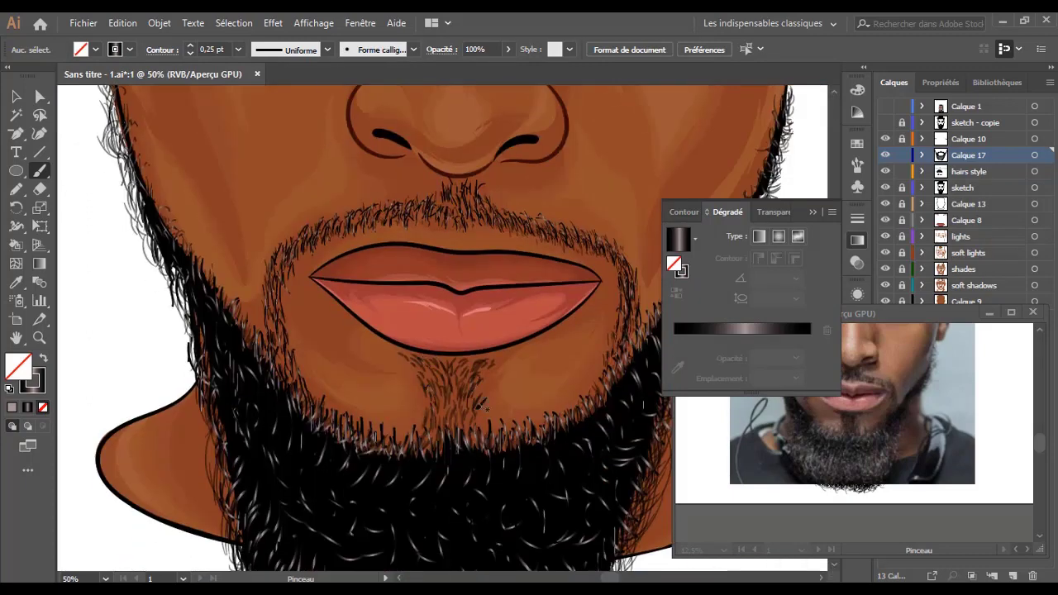
left_click(413, 49)
left_click(330, 106)
Paint chin stubble strands, lower the opacity, and switch to the calligraphic hair brush at 0.25 pt
left_click_drag(457, 423, 459, 451)
left_click_drag(429, 402, 431, 450)
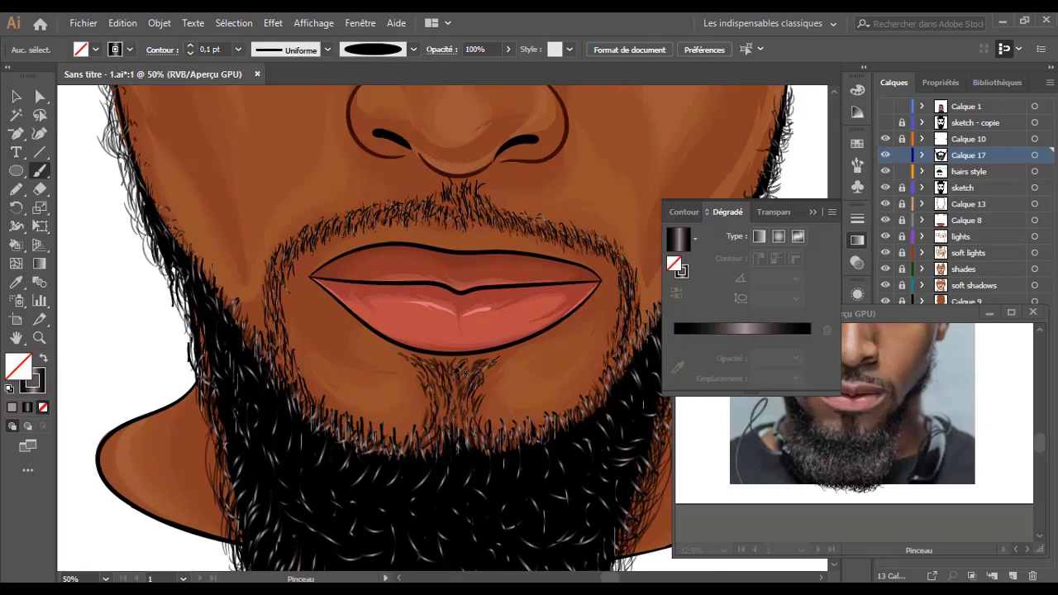
left_click_drag(446, 352, 431, 422)
left_click(508, 49)
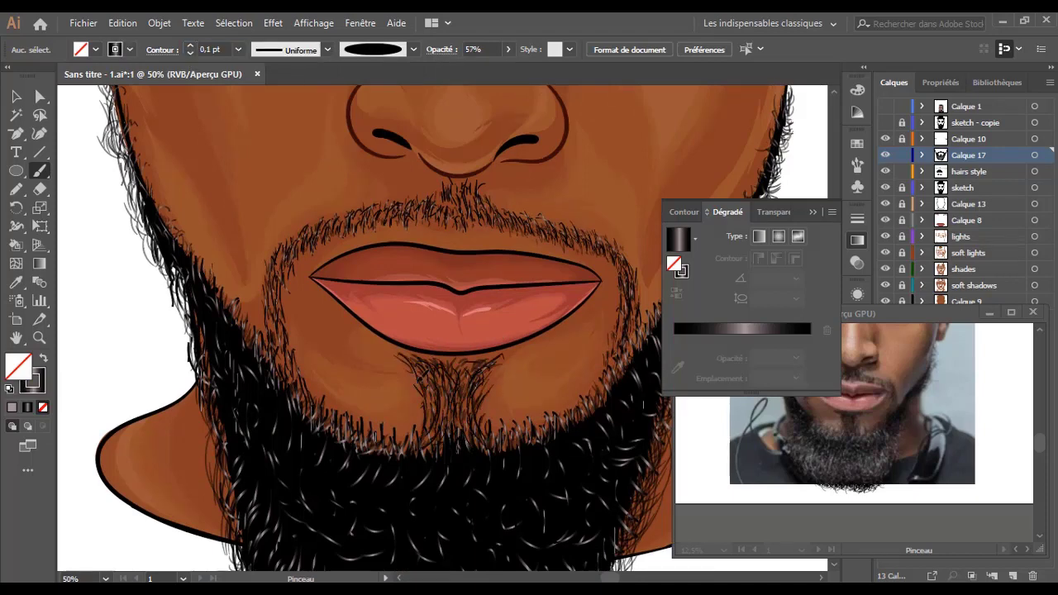
left_click(413, 48)
left_click(275, 83)
left_click(190, 44)
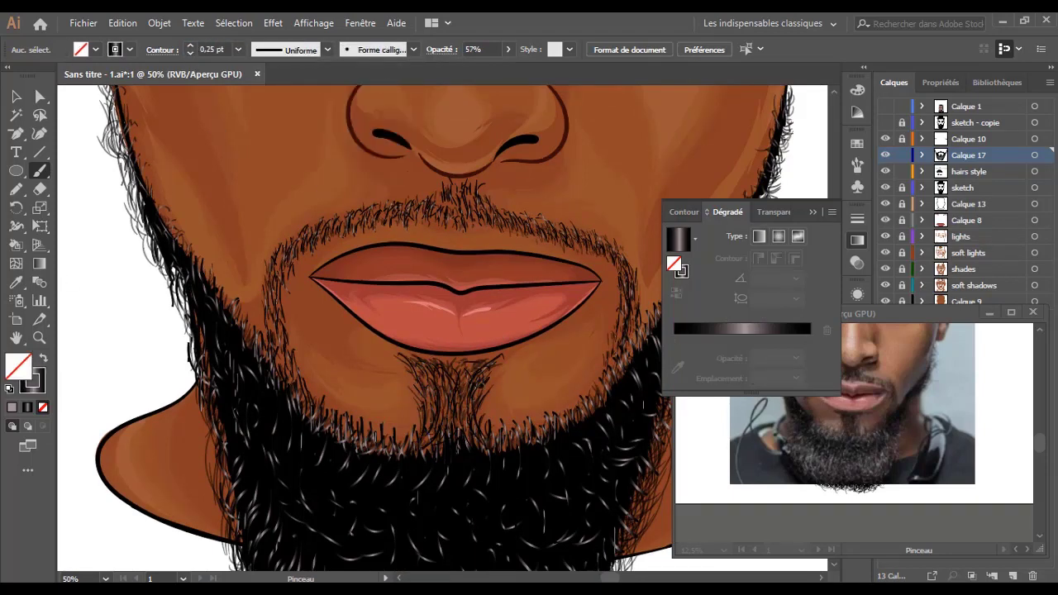
key("ctrl+0")
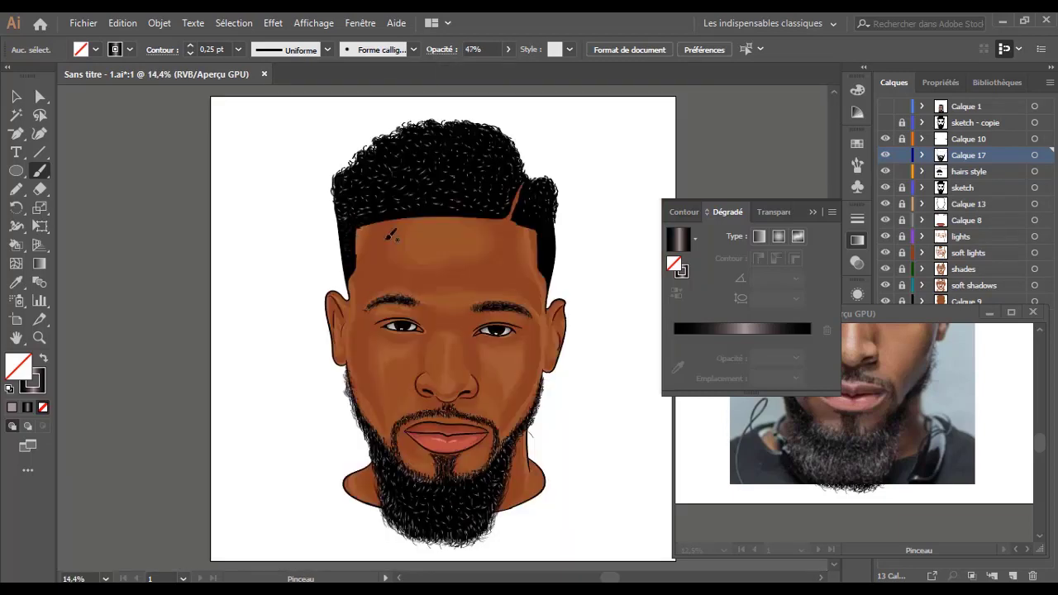
Raise the beard strands' layer opacity to 58% and deselect them
key("ctrl+minus")
left_click(1034, 155)
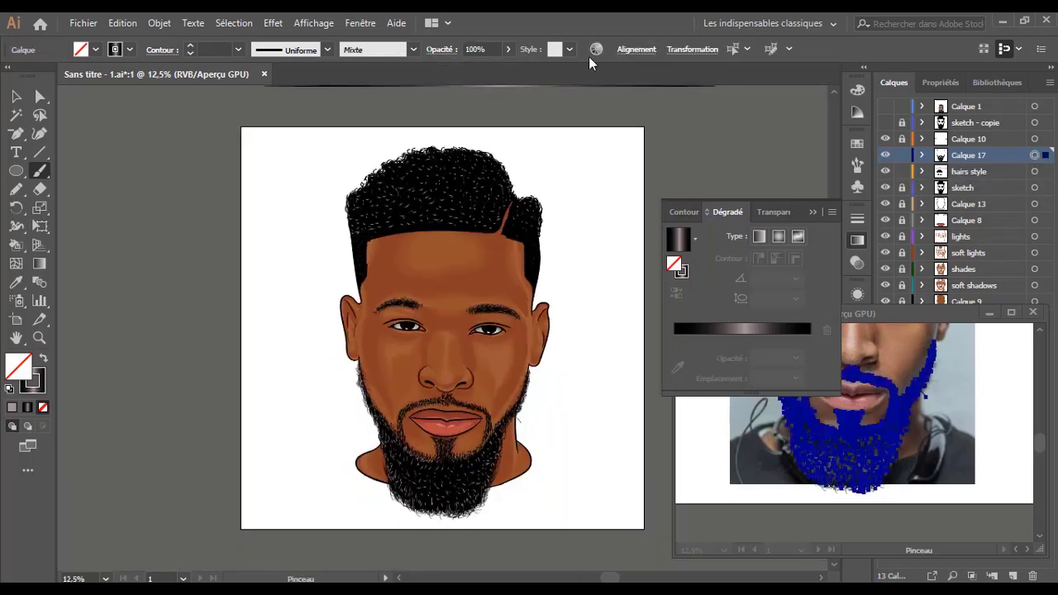
left_click(508, 49)
left_click_drag(452, 66, 483, 72)
key("ctrl+shift+a")
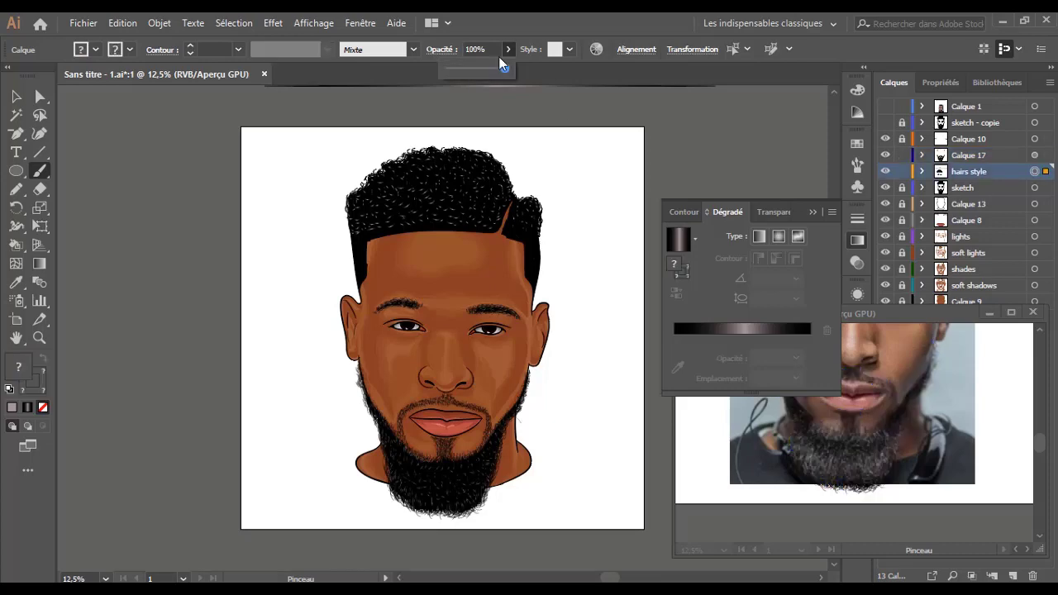
Fit the artboard in view and save the portrait
key("v")
key("ctrl+0")
key("ctrl+s")
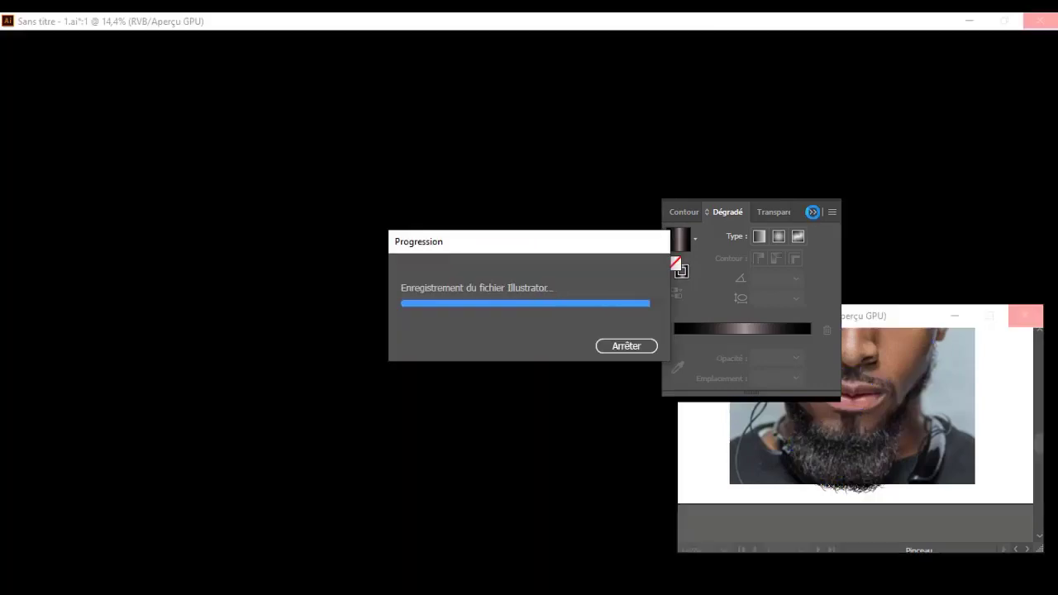
On a new layer, draw an artboard-sized rectangle filled tan
key("ctrl+l")
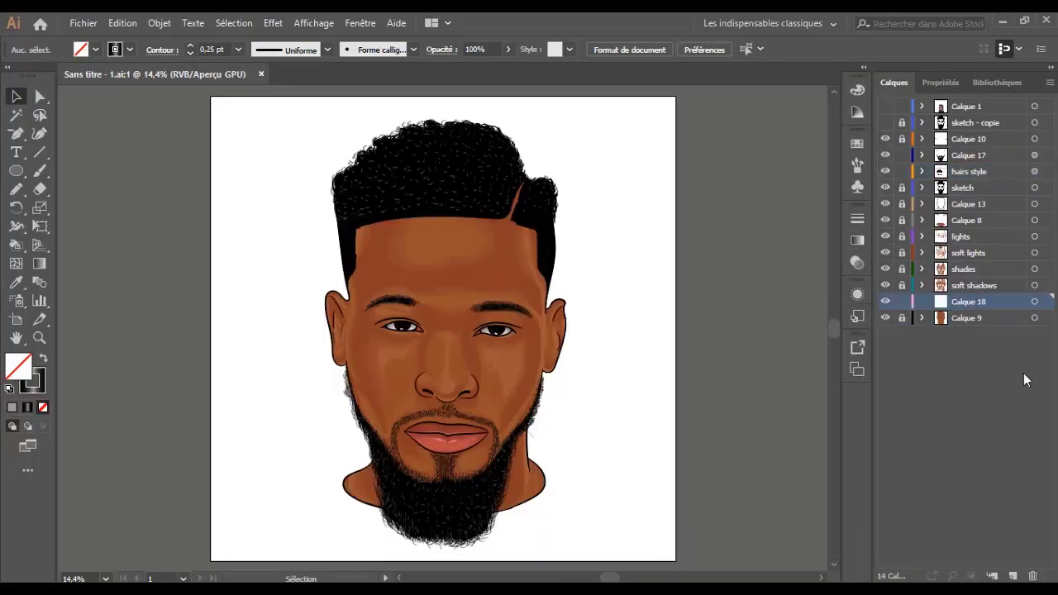
key("m")
left_click_drag(203, 92, 685, 565)
left_click(95, 50)
left_click(114, 98)
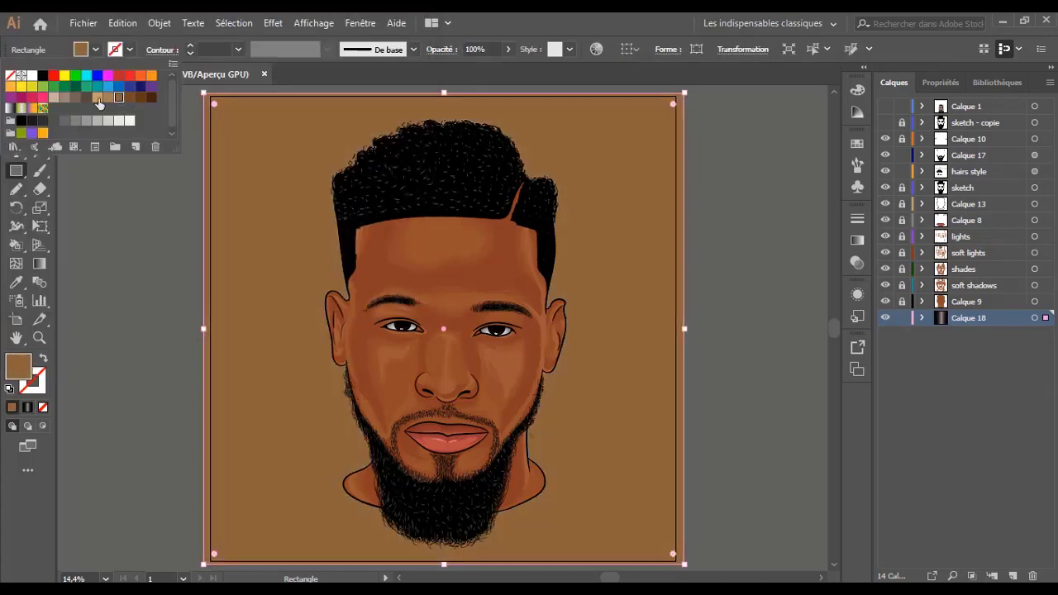
left_click(96, 97)
key("ctrl+shift+a")
key("v")
left_click(967, 141)
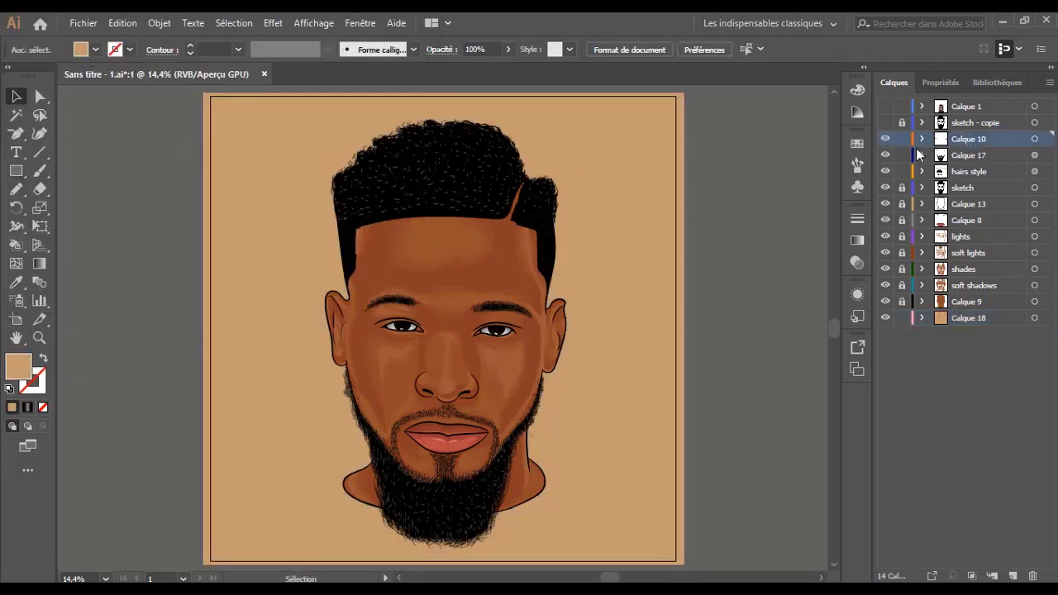
key("t")
left_click(543, 456)
key("ctrl+1")
key("ctrl+shift+period")
key("ctrl+shift+period")
key("ctrl+shift+period")
type("@Prezi.arts")
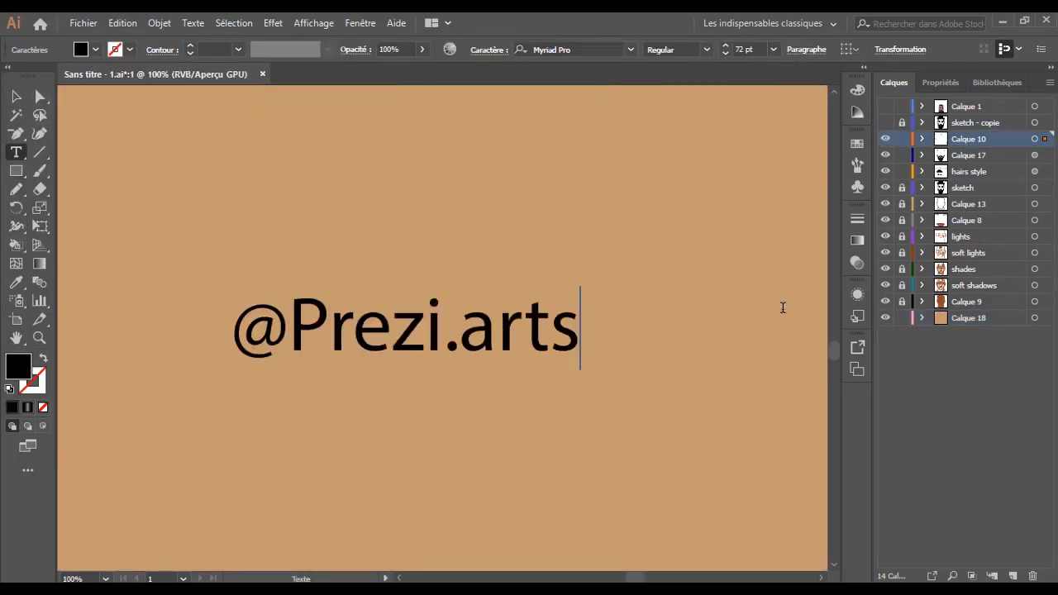
key("Escape")
Set the signature to Ceria Lebaran, move it left of the beard, and save
key("ctrl+0")
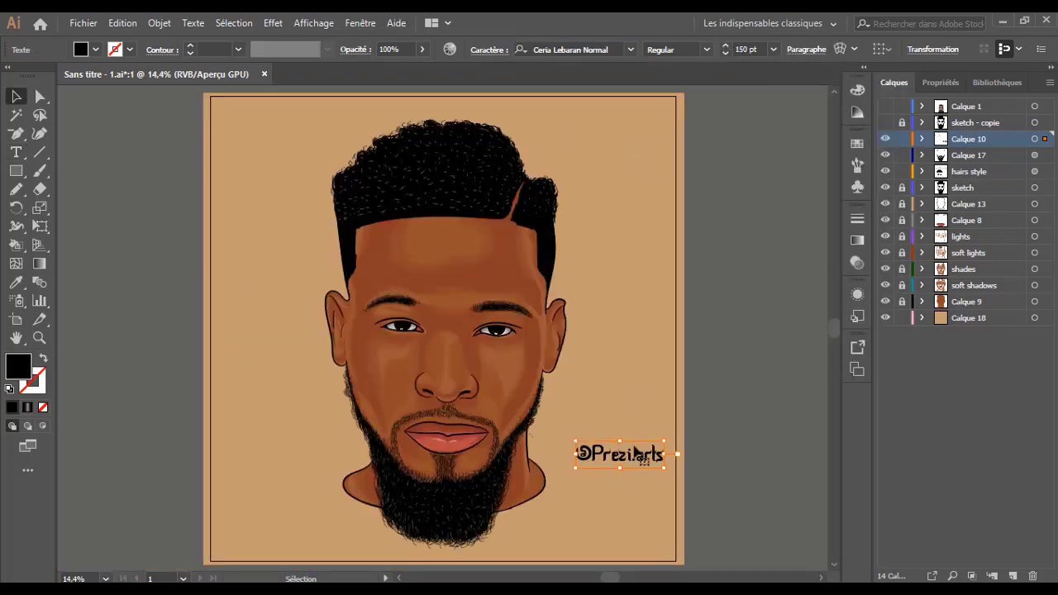
left_click_drag(643, 457, 334, 460)
left_click(129, 50)
left_click(224, 207)
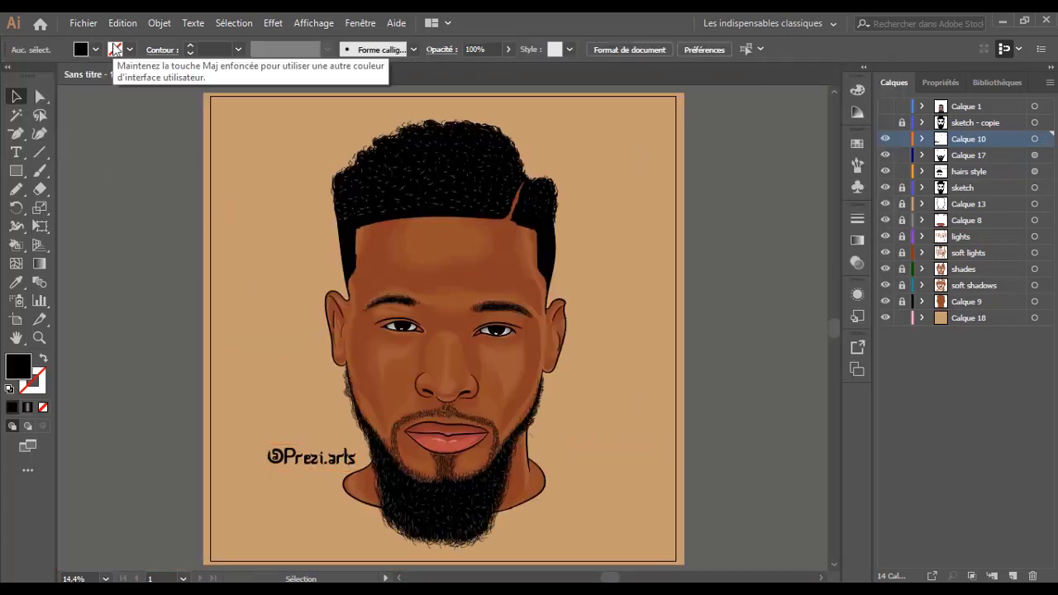
key("ctrl+s")
Zoom in and draw a small white circle on the right-hand pupil
key("ctrl+plus")
key("ctrl+plus")
key("ctrl+plus")
left_click(693, 343)
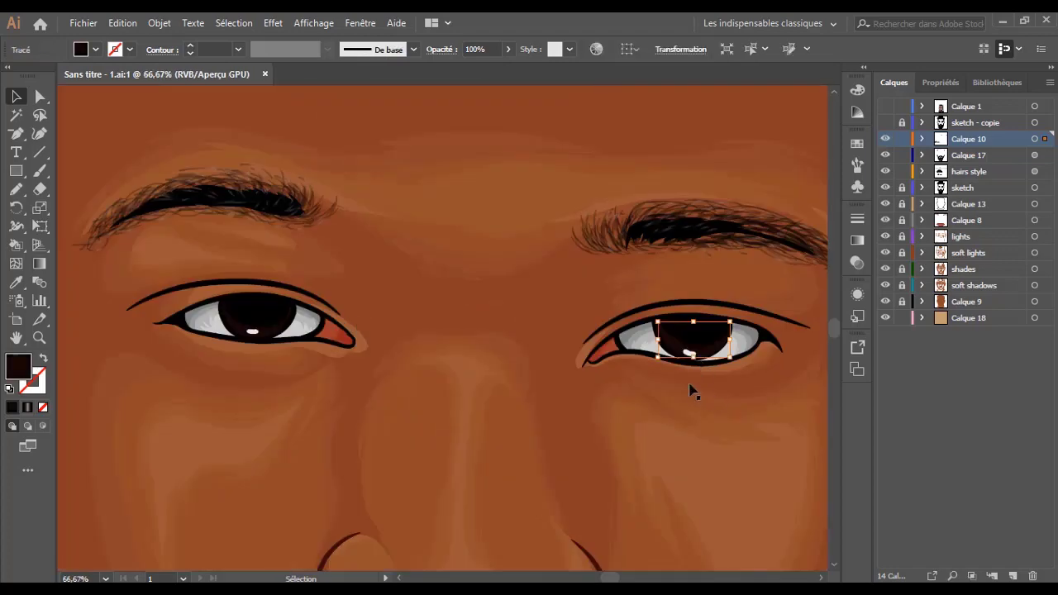
key("ctrl+plus")
key("ctrl+plus")
key("l")
left_click_drag(444, 314, 465, 335)
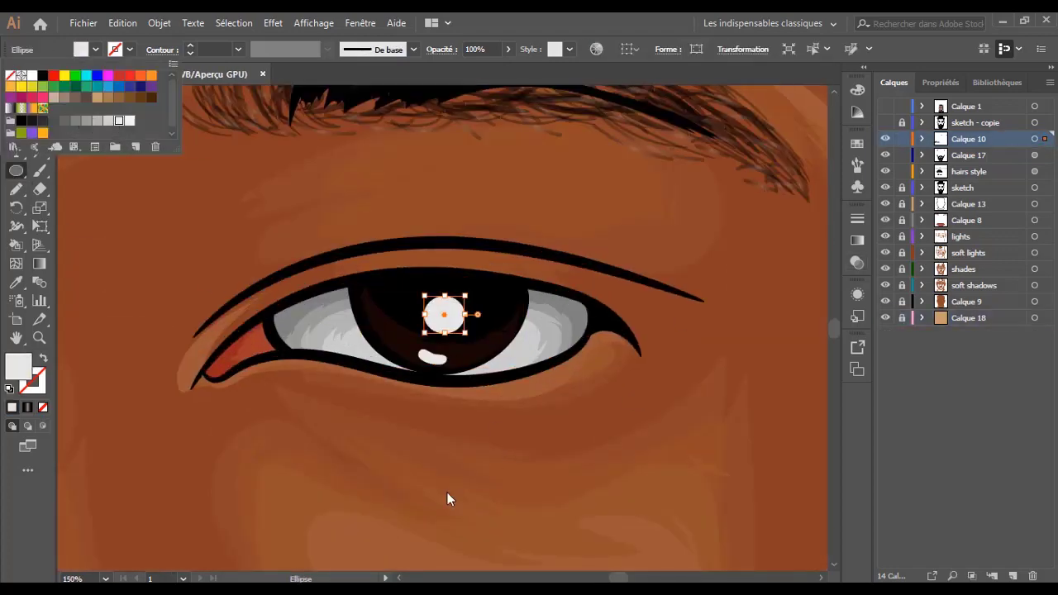
Fit the artboard in view and lower the catchlight's opacity to 55%
key("ctrl+minus")
key("v")
key("ctrl+0")
left_click(497, 330)
left_click(508, 50)
left_click_drag(511, 72, 479, 72)
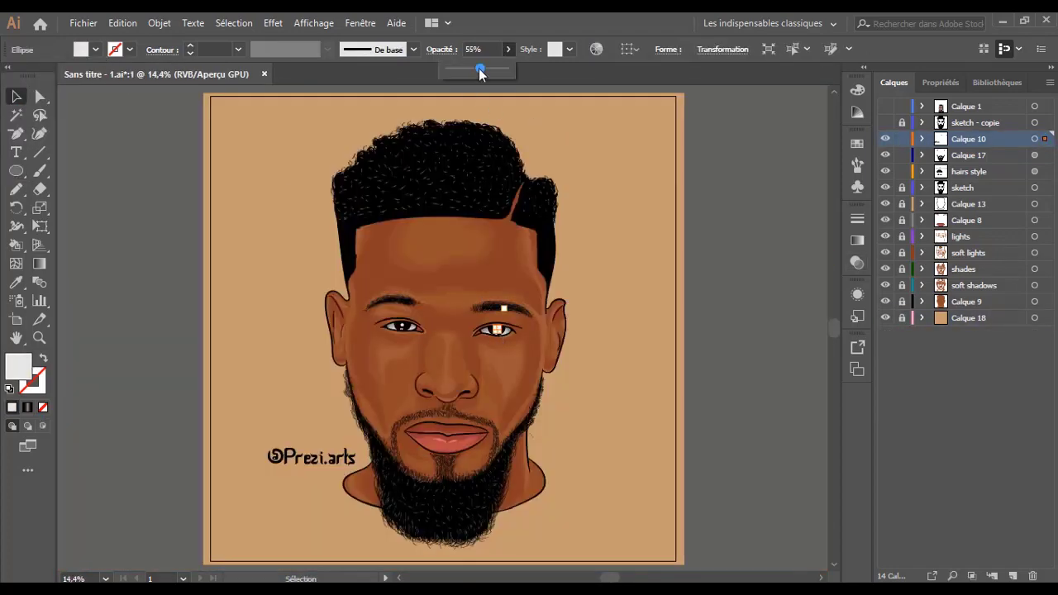